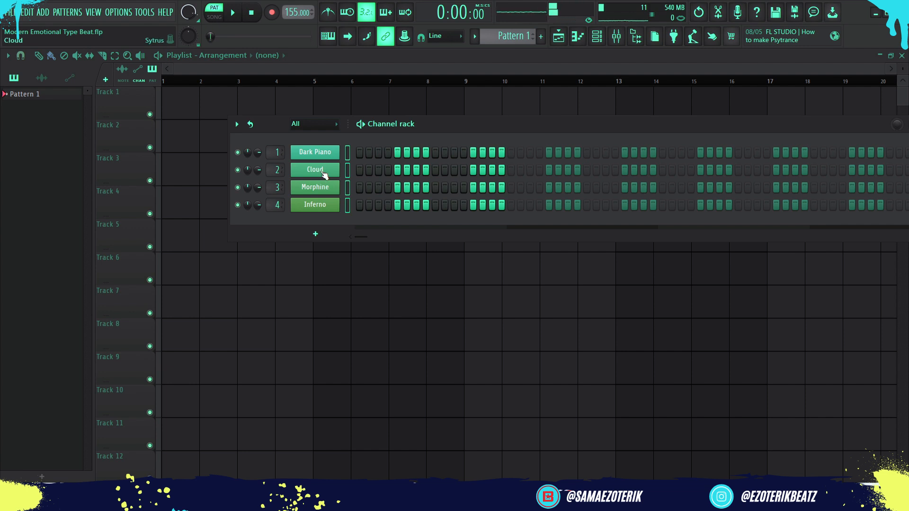
# Review the Sytrus preset list for the Cloud channel, then close the instrument without changing its sound
pyautogui.click(315, 170)
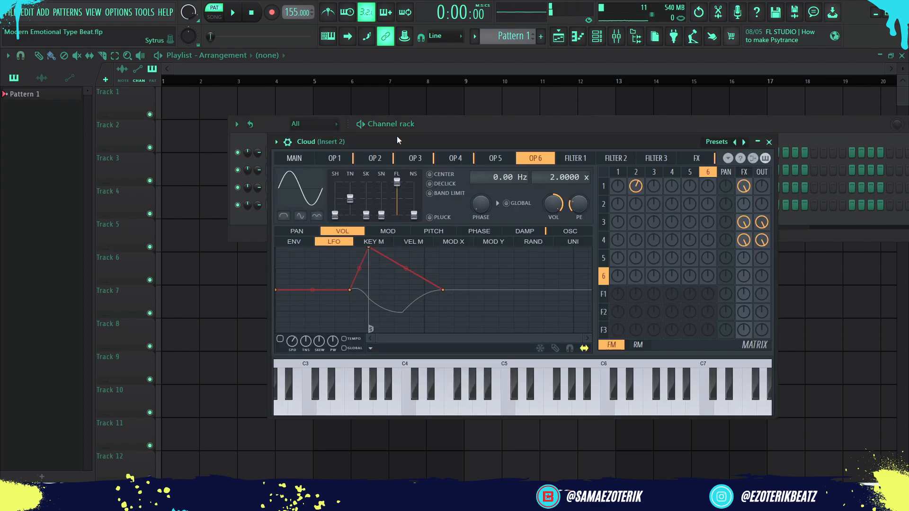
pyautogui.moveTo(397, 136); pyautogui.dragTo(396, 112)
pyautogui.click(715, 119)
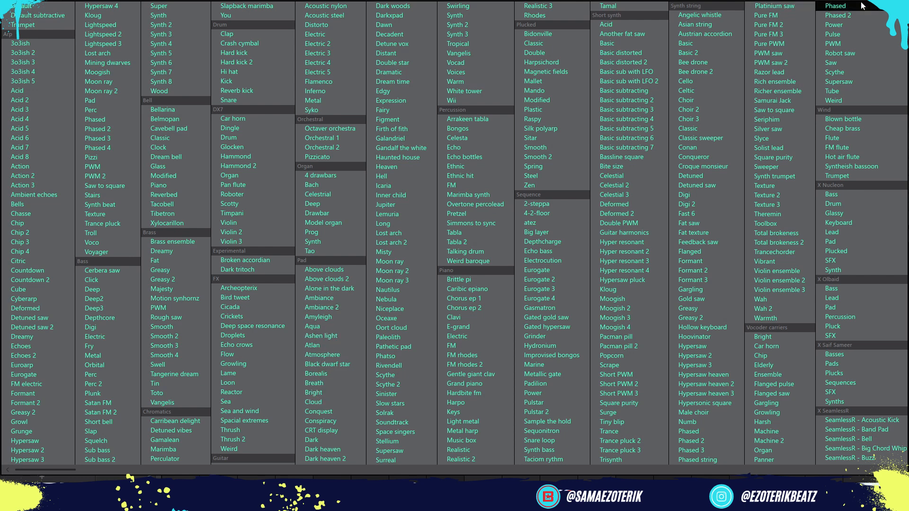
pyautogui.press('Escape')
pyautogui.press('Escape')
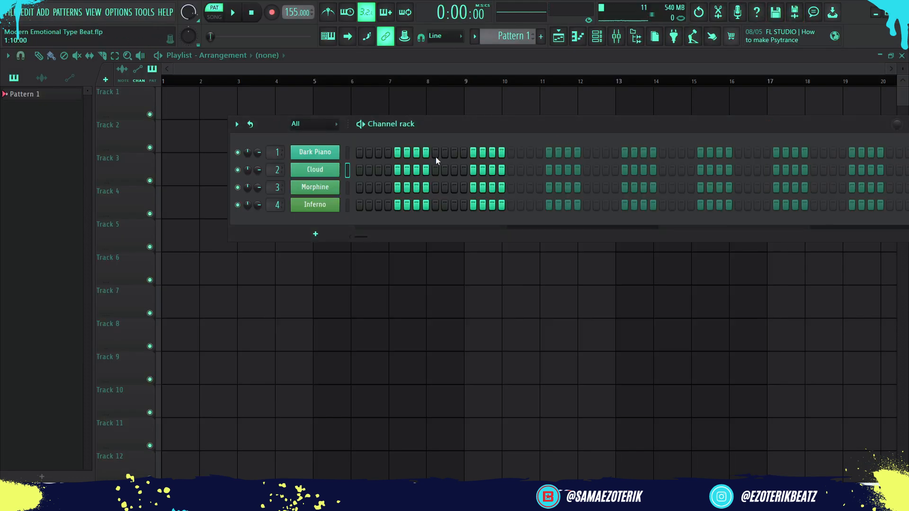
# Check the STR Violin NUC preset in the Morphine channel's Strings library, then close the library and the instrument
pyautogui.click(318, 188)
pyautogui.moveTo(313, 106); pyautogui.dragTo(722, 44)
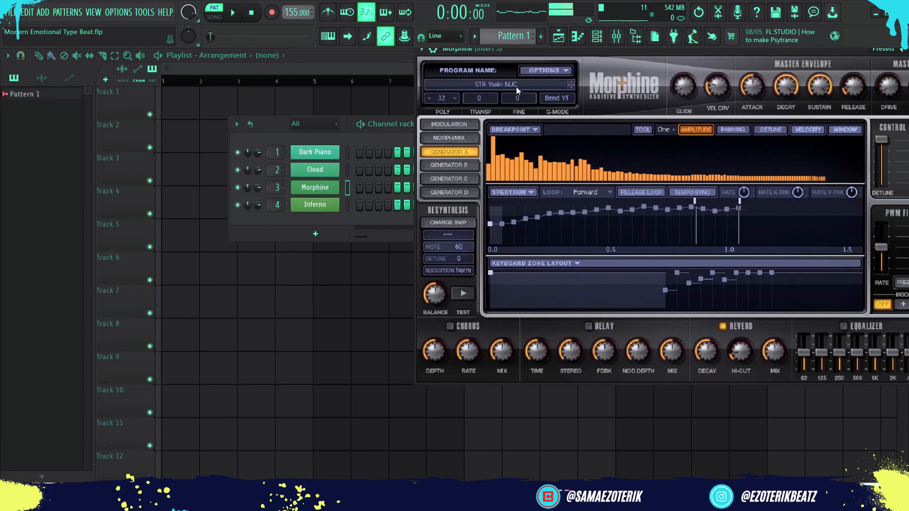
pyautogui.click(516, 86)
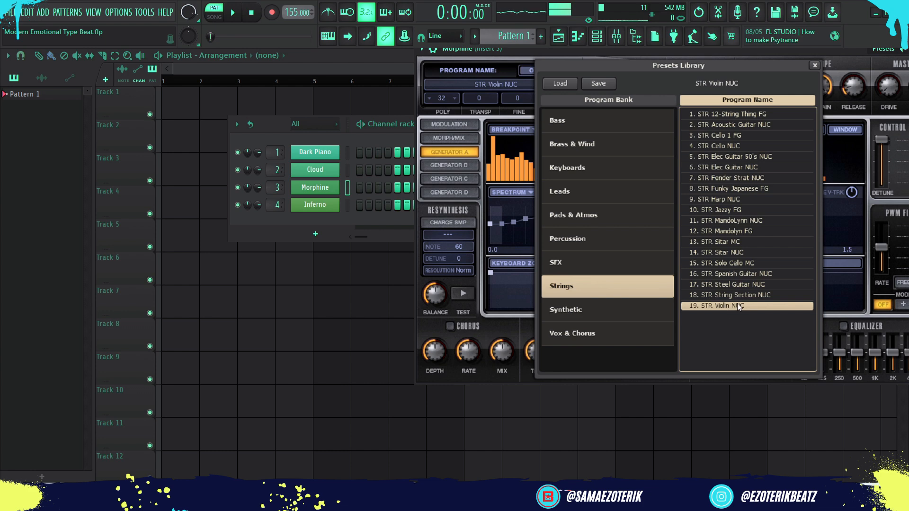
pyautogui.click(814, 66)
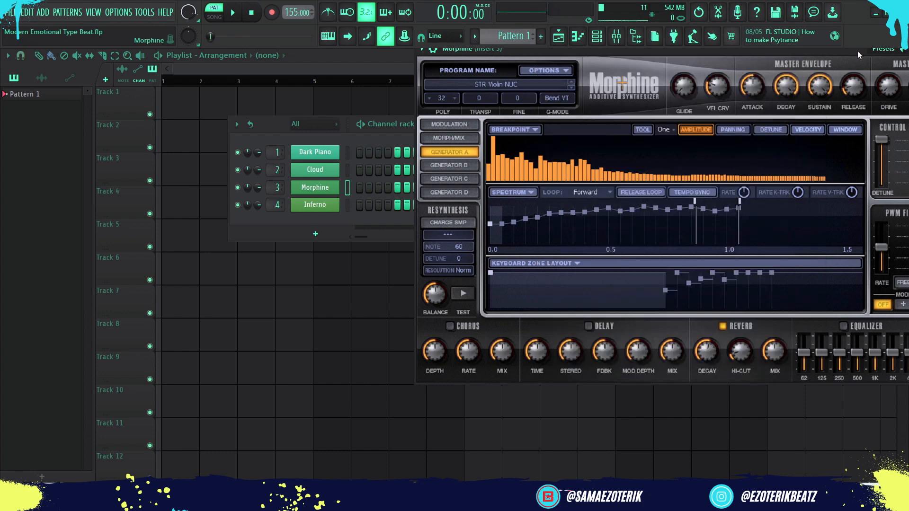
pyautogui.moveTo(858, 51); pyautogui.dragTo(789, 63)
pyautogui.click(871, 59)
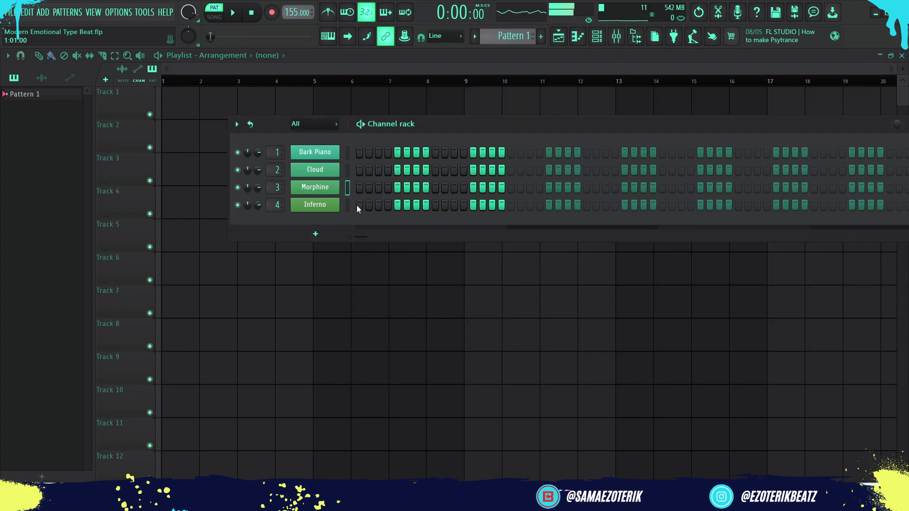
# Look through the Sytrus presets for the Inferno channel, then close the list and the instrument
pyautogui.click(333, 205)
pyautogui.moveTo(351, 130); pyautogui.dragTo(644, 102)
pyautogui.click(764, 104)
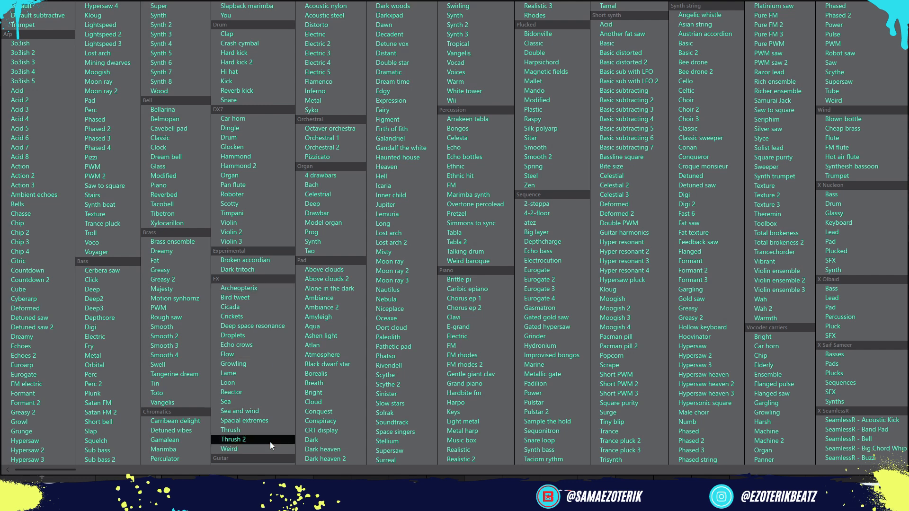
pyautogui.click(340, 90)
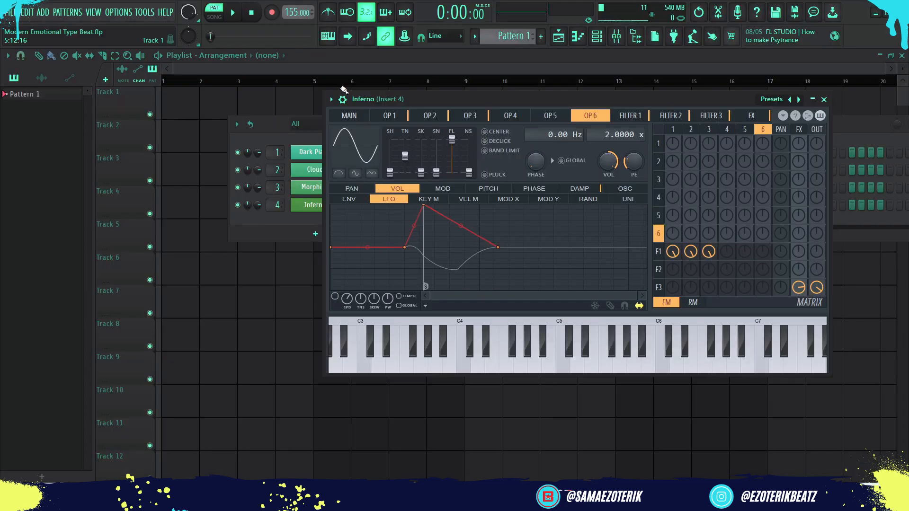
pyautogui.click(824, 100)
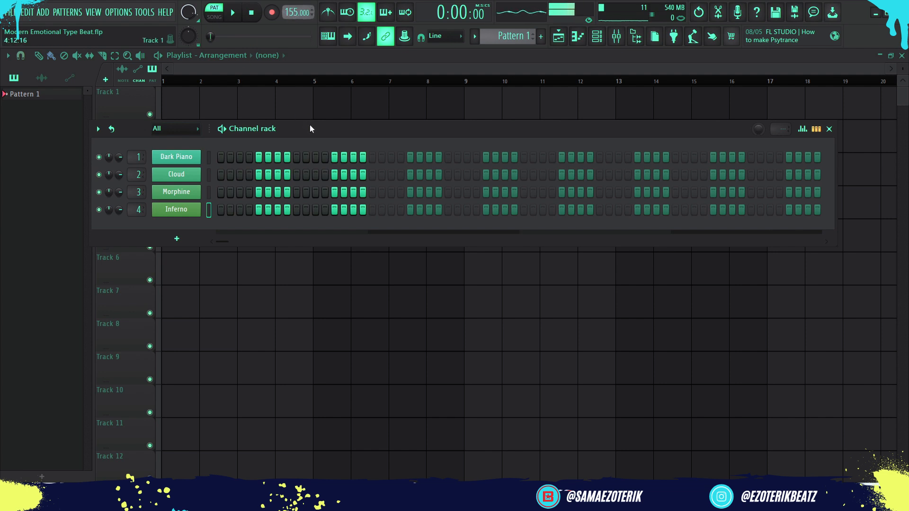
# Open the Dark Piano piano roll and set the scale highlighting root note to A for Minor Natural (Aeolian)
pyautogui.moveTo(316, 131); pyautogui.dragTo(372, 151)
pyautogui.click(304, 169)
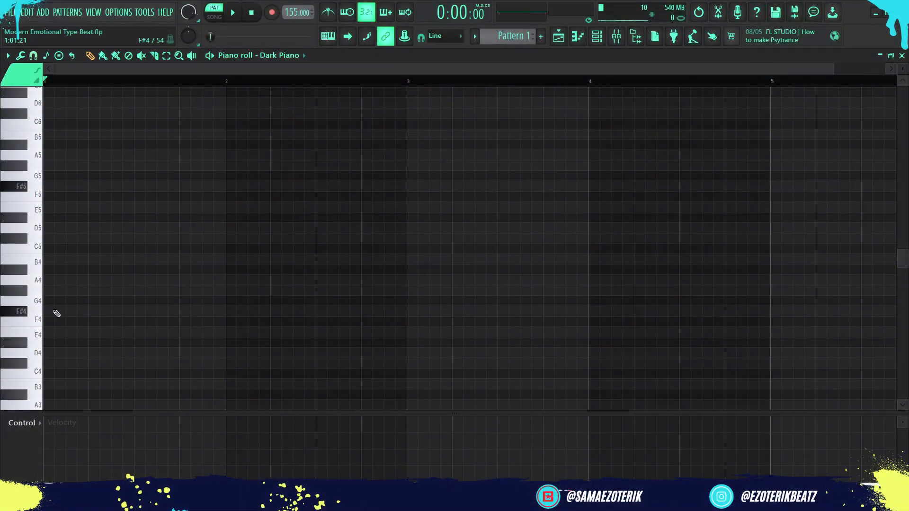
pyautogui.click(8, 55)
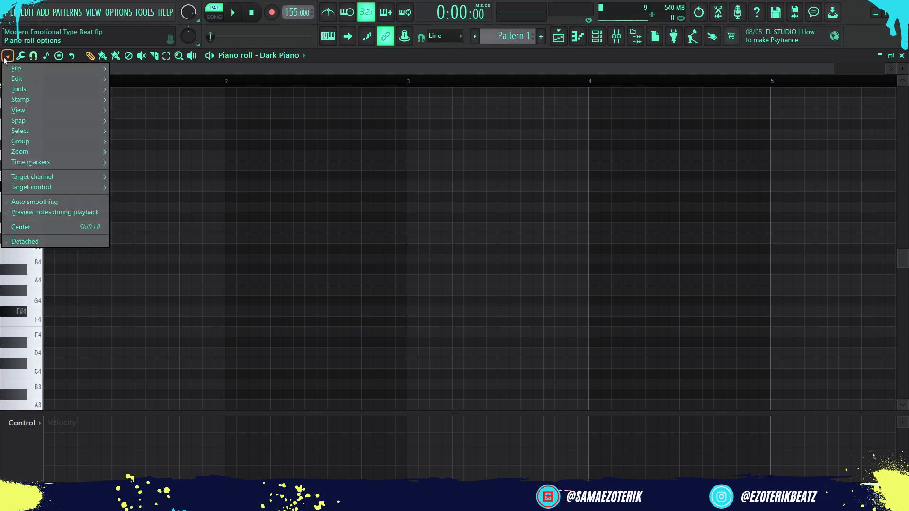
pyautogui.moveTo(30, 112)
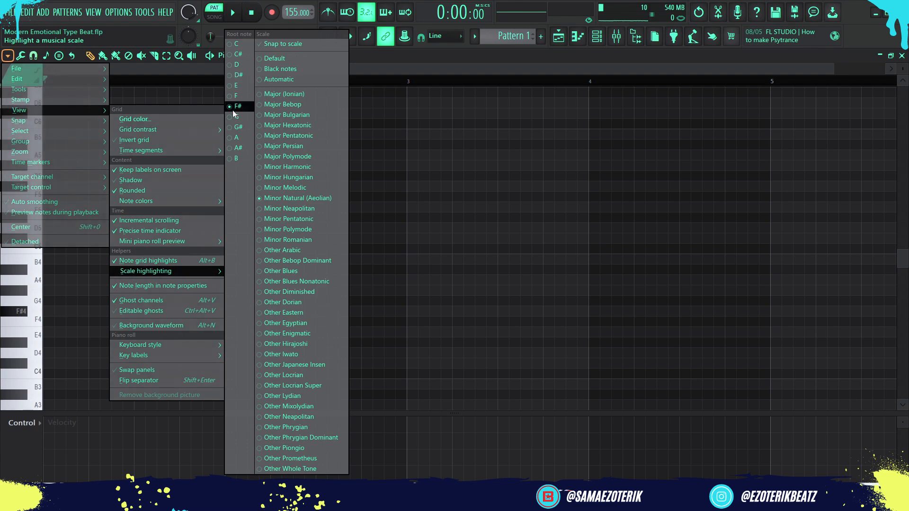
pyautogui.click(237, 138)
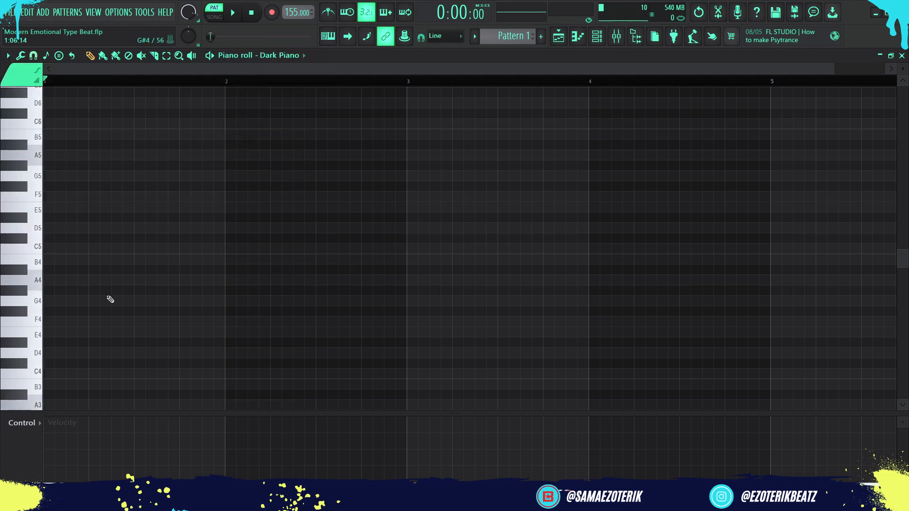
# Draw consecutive root notes: A4 across bar 1, G4 for the first three beats of bar 2, and E4 from there to bar 5
pyautogui.scroll(2, 69, 326)
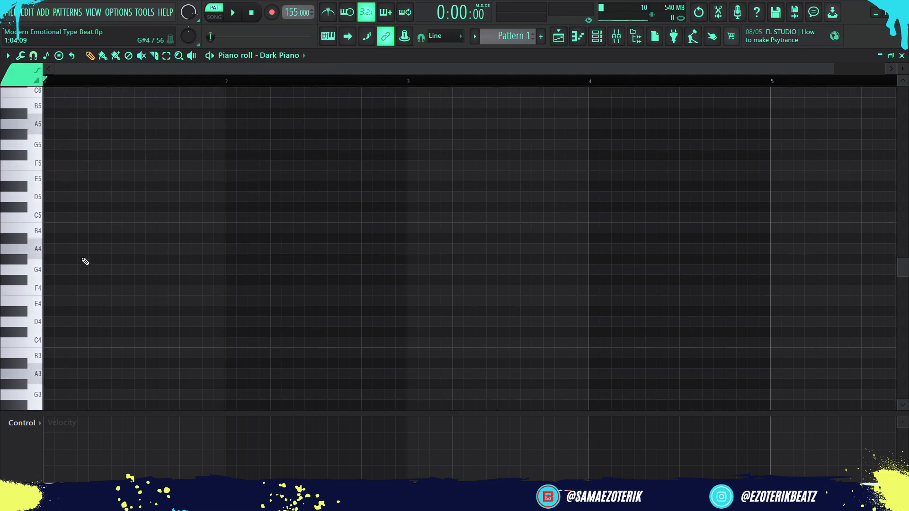
pyautogui.click(71, 249)
pyautogui.moveTo(72, 248); pyautogui.dragTo(224, 250)
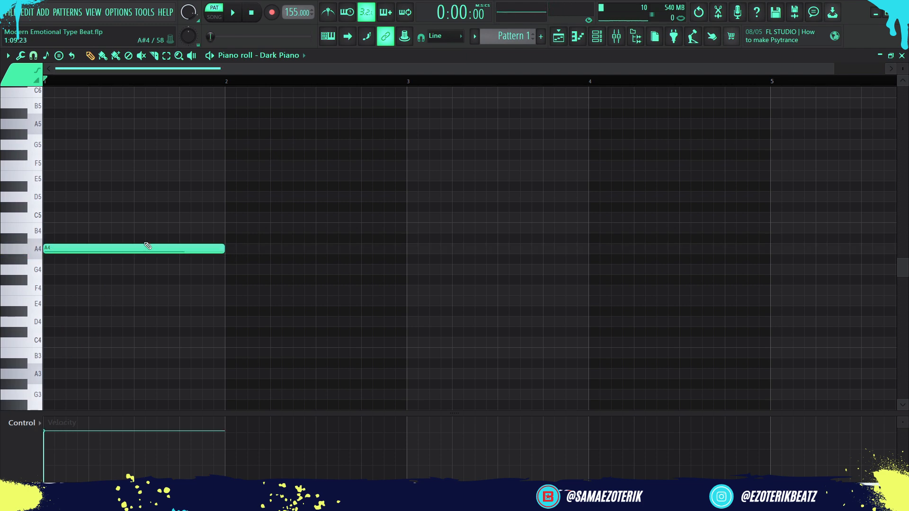
pyautogui.click(226, 269)
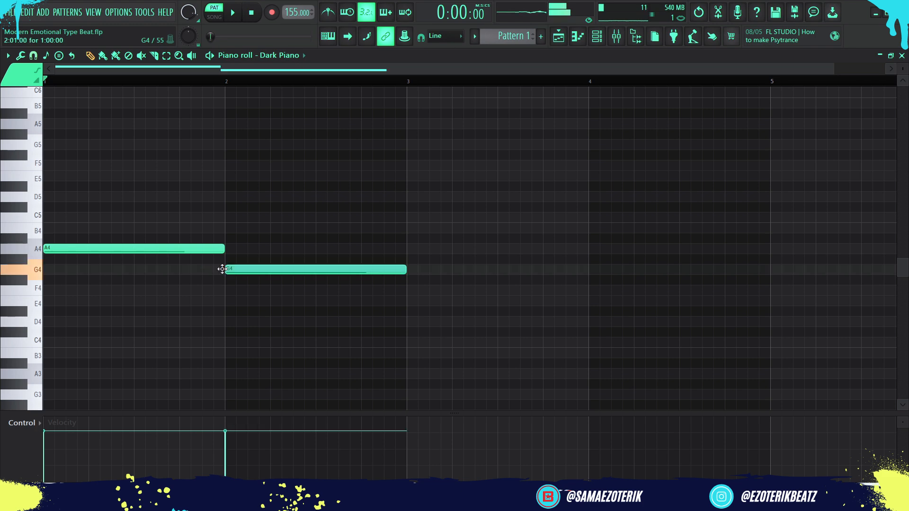
pyautogui.moveTo(406, 272); pyautogui.dragTo(360, 272)
pyautogui.click(361, 300)
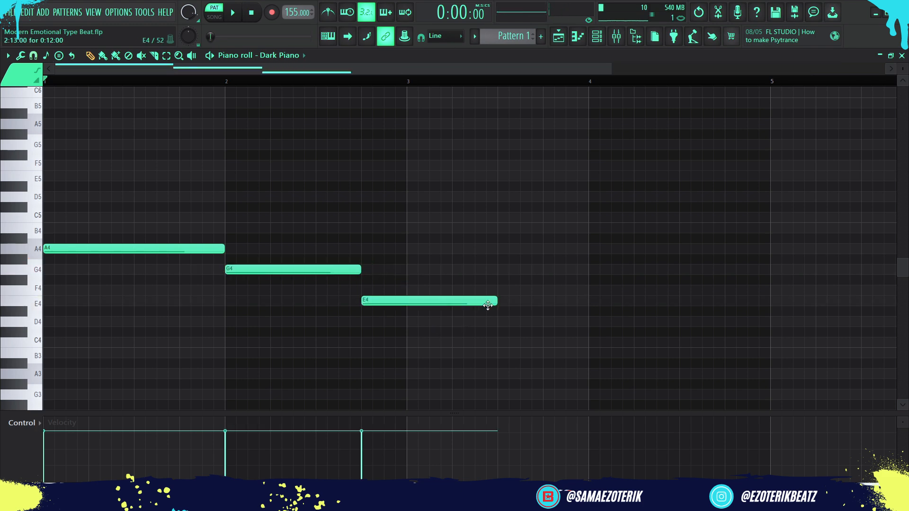
pyautogui.moveTo(497, 303)
pyautogui.mouseDown()
pyautogui.moveTo(722, 298)
pyautogui.moveTo(770, 289)
pyautogui.mouseUp()
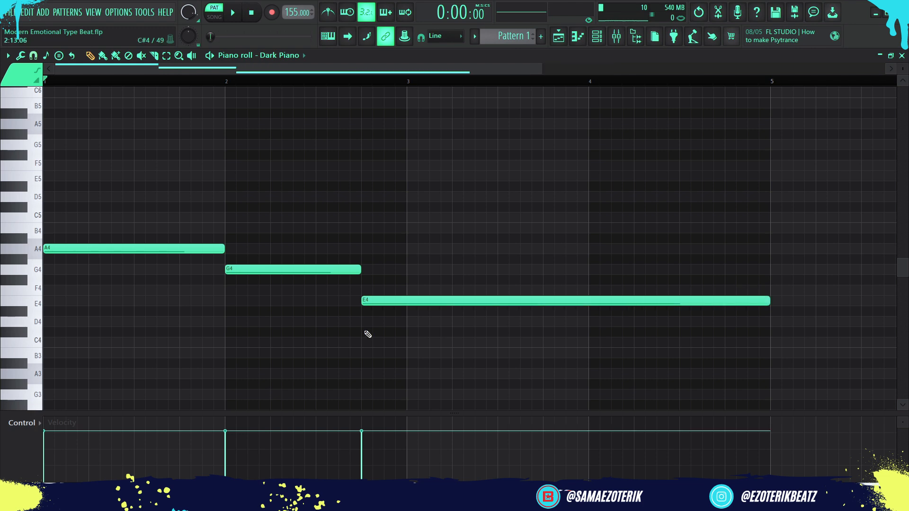
# Stack C5 and E5 above the A4 note in bar 1, aligned to the bar's start
pyautogui.keyDown('ctrl'); pyautogui.scroll(-2, 368, 335); pyautogui.keyUp('ctrl')
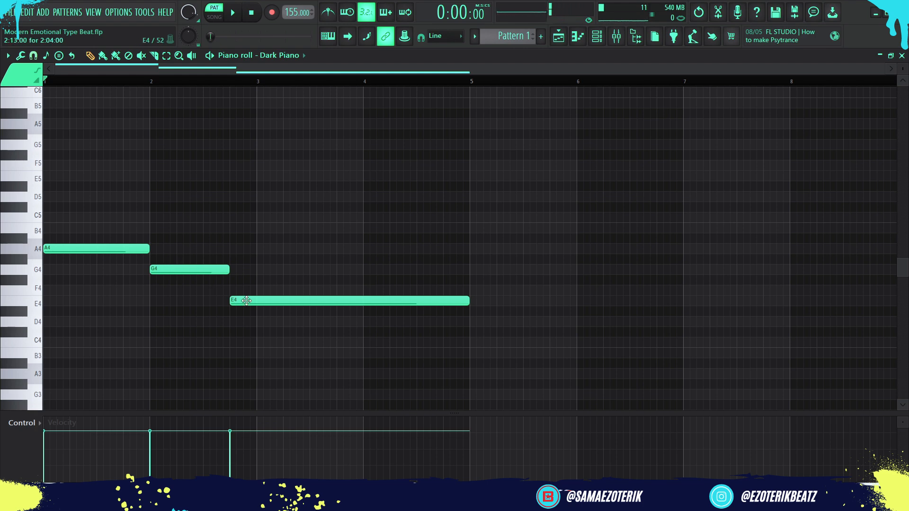
pyautogui.click(61, 218)
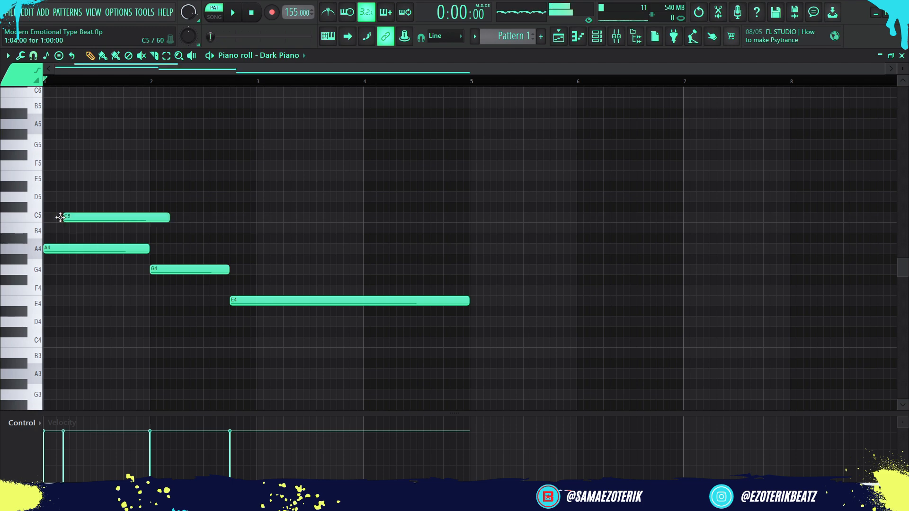
pyautogui.moveTo(61, 217); pyautogui.dragTo(41, 218)
pyautogui.click(53, 174)
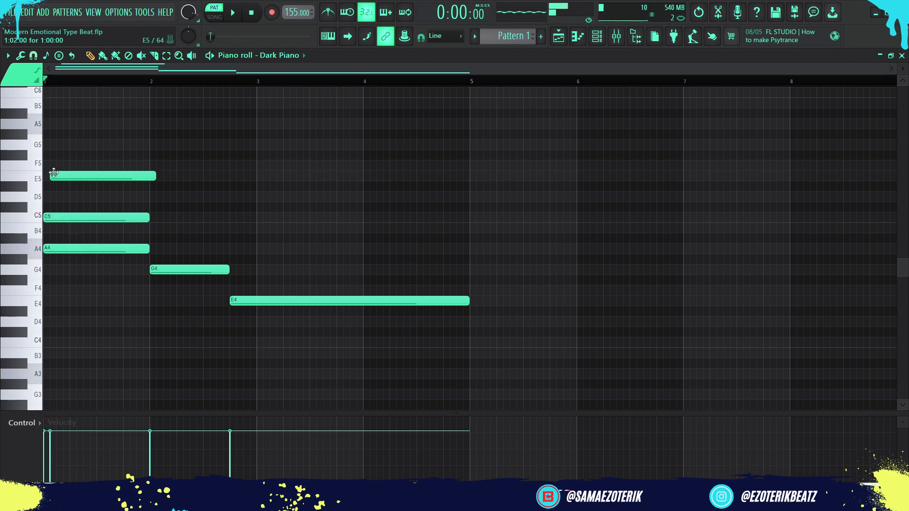
pyautogui.moveTo(54, 174); pyautogui.dragTo(46, 174)
# Stack B4 and D5 above the G4 note at the start of bar 2, matching its three-beat length
pyautogui.click(176, 268)
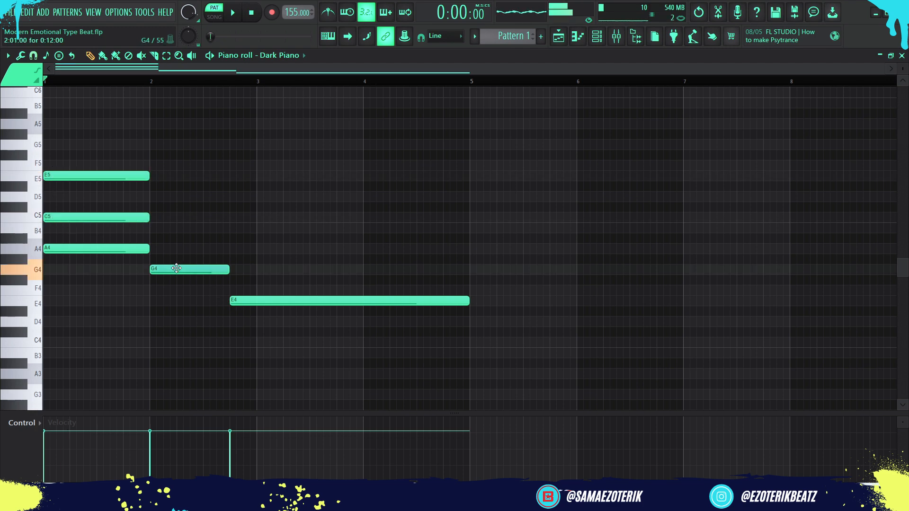
pyautogui.click(152, 228)
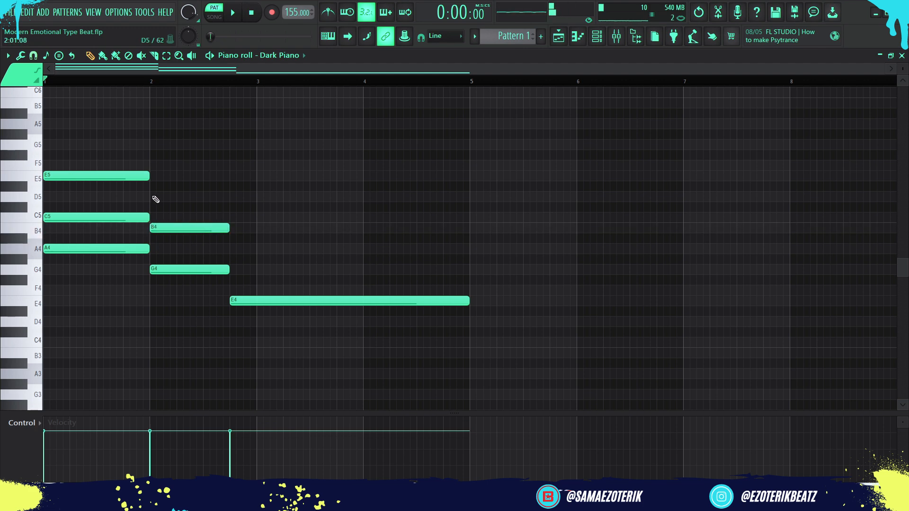
pyautogui.click(154, 197)
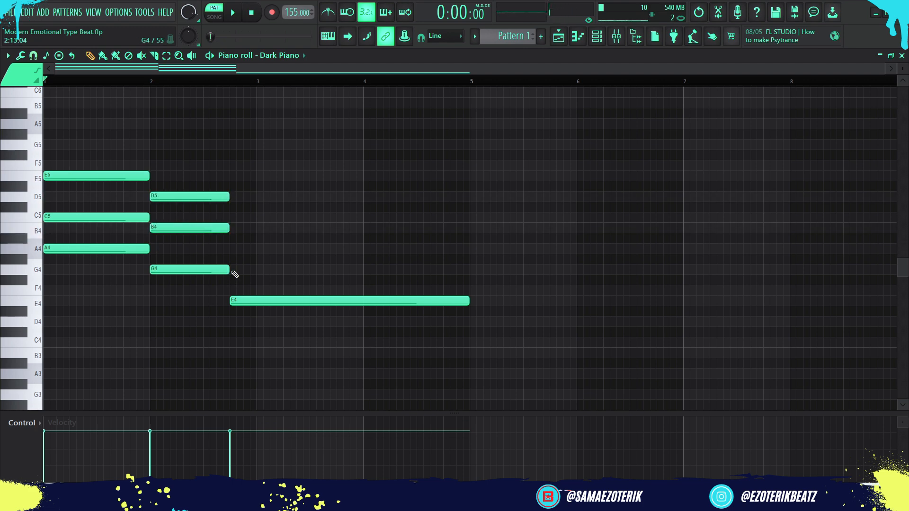
# Stack G4 and B4 above the long E4 note, matching its start and extending to bar 5
pyautogui.click(234, 271)
pyautogui.moveTo(308, 270); pyautogui.dragTo(468, 269)
pyautogui.click(241, 229)
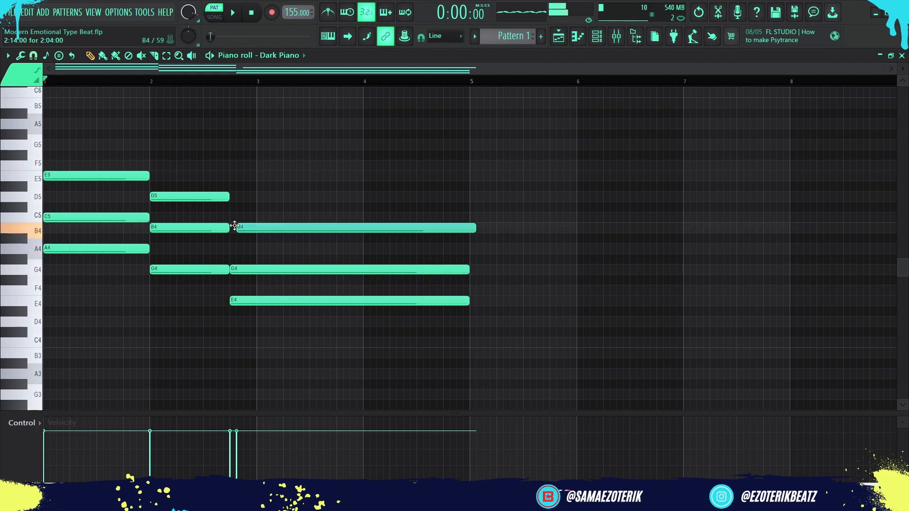
pyautogui.moveTo(246, 229); pyautogui.dragTo(239, 230)
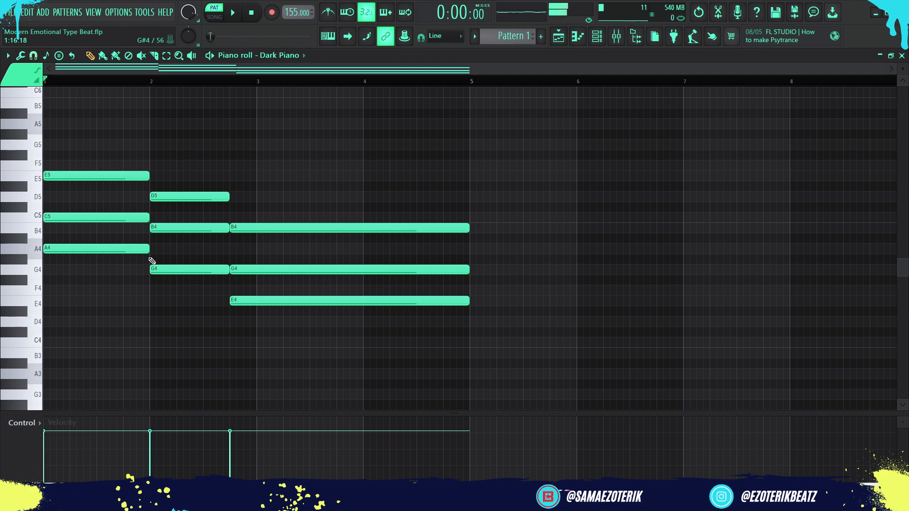
# Raise the middle note of each of the three chords by one octave and play back the progression
pyautogui.keyDown('ctrl'); pyautogui.click(122, 217); pyautogui.keyUp('ctrl')
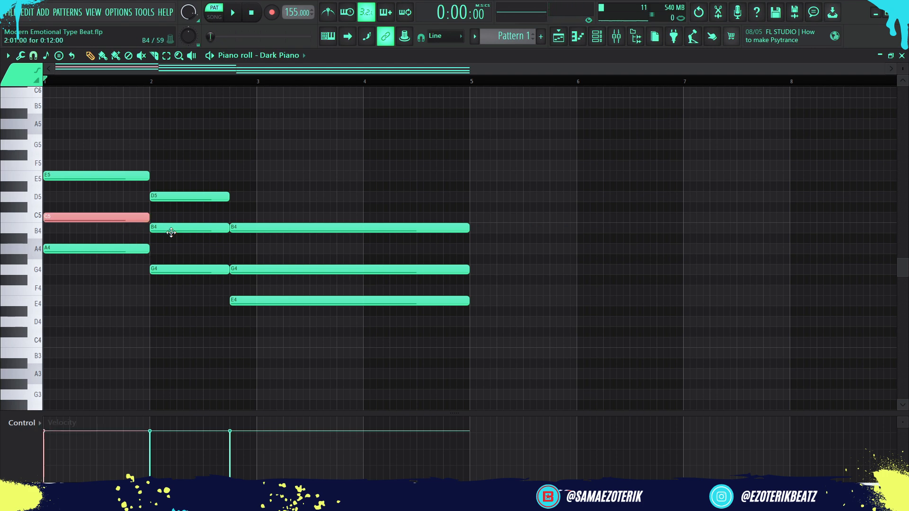
pyautogui.keyDown('ctrl'); pyautogui.click(168, 228); pyautogui.keyUp('ctrl')
pyautogui.keyDown('ctrl'); pyautogui.click(272, 269); pyautogui.keyUp('ctrl')
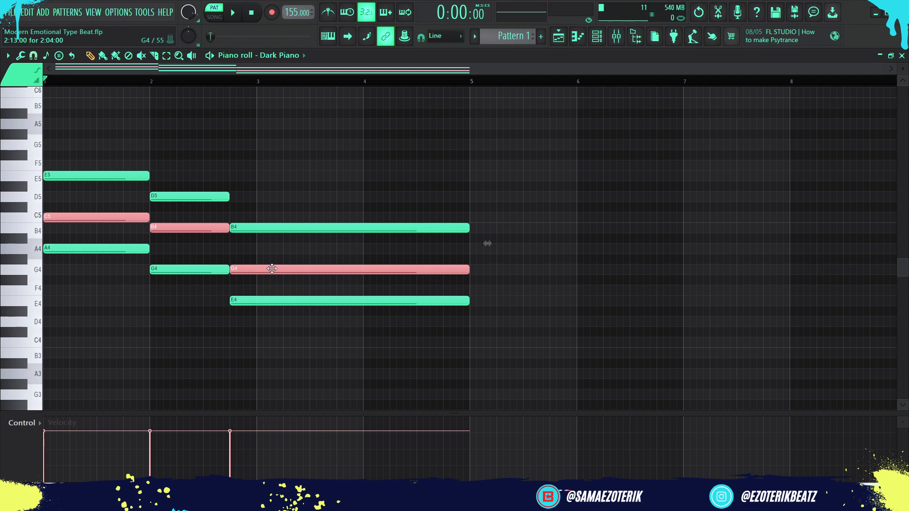
pyautogui.hotkey('ctrl', 'Up')
pyautogui.press('space')
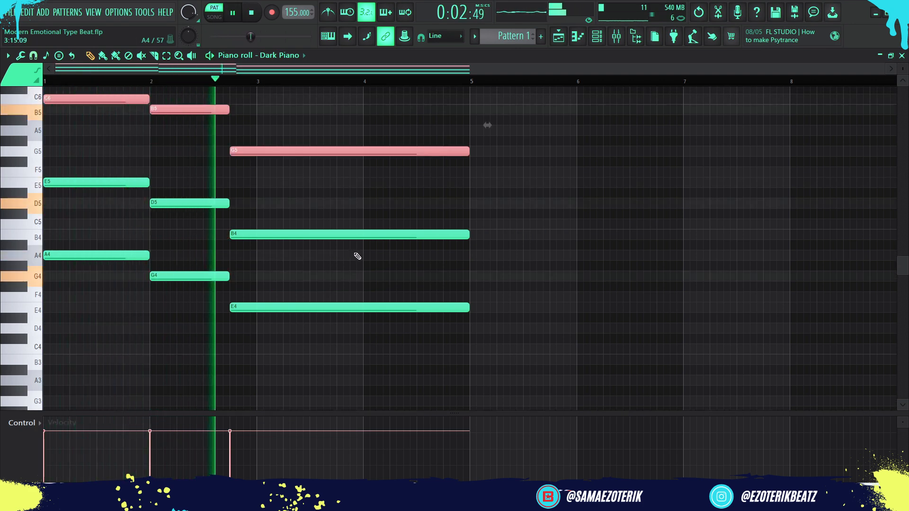
pyautogui.press('space')
# Build a one-bar chord of F4, A4 and C5 starting at bar 5
pyautogui.click(599, 297)
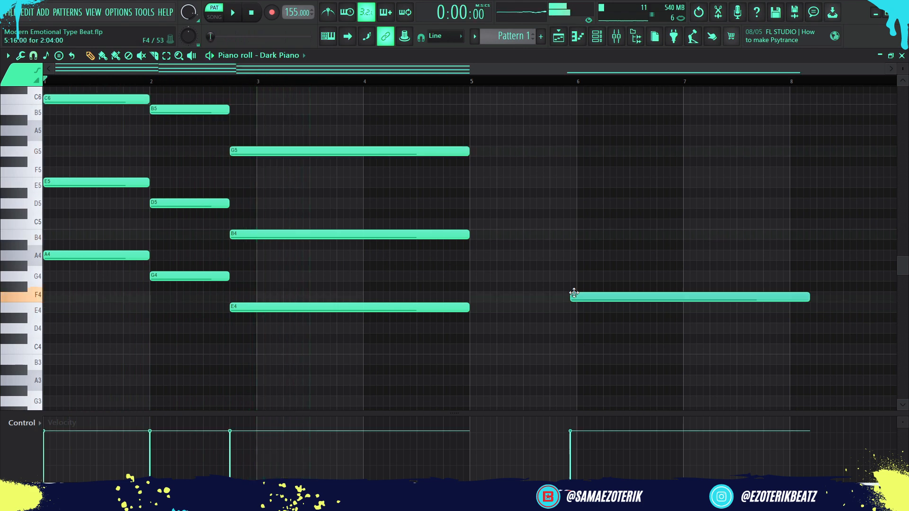
pyautogui.rightClick(599, 297)
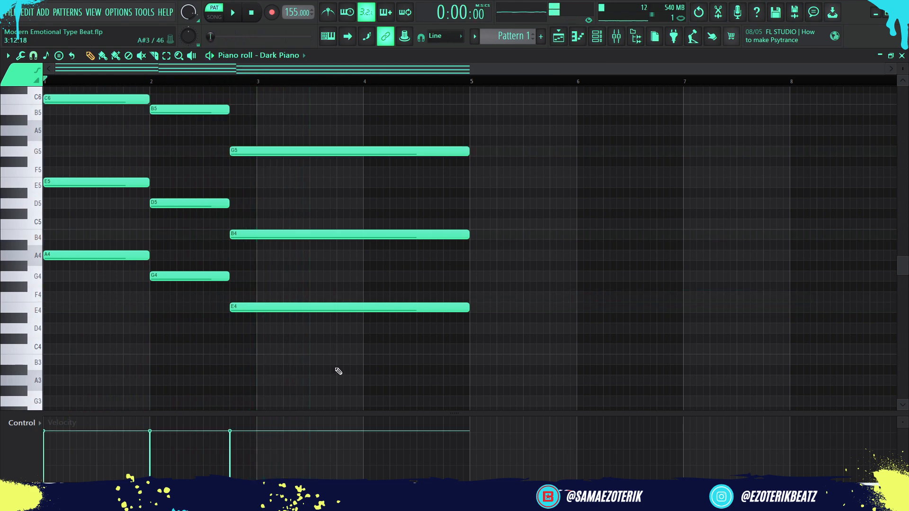
pyautogui.click(471, 303)
pyautogui.click(472, 299)
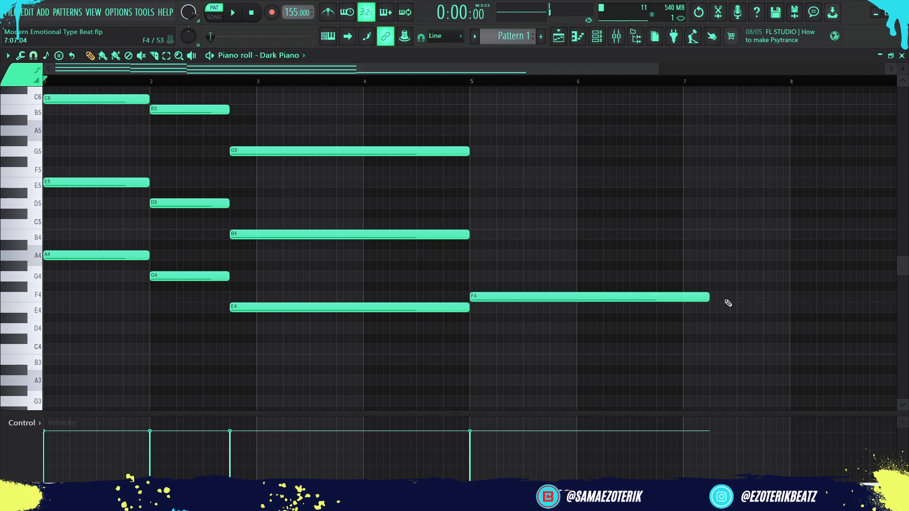
pyautogui.click(697, 296)
pyautogui.moveTo(707, 297); pyautogui.dragTo(576, 298)
pyautogui.click(473, 256)
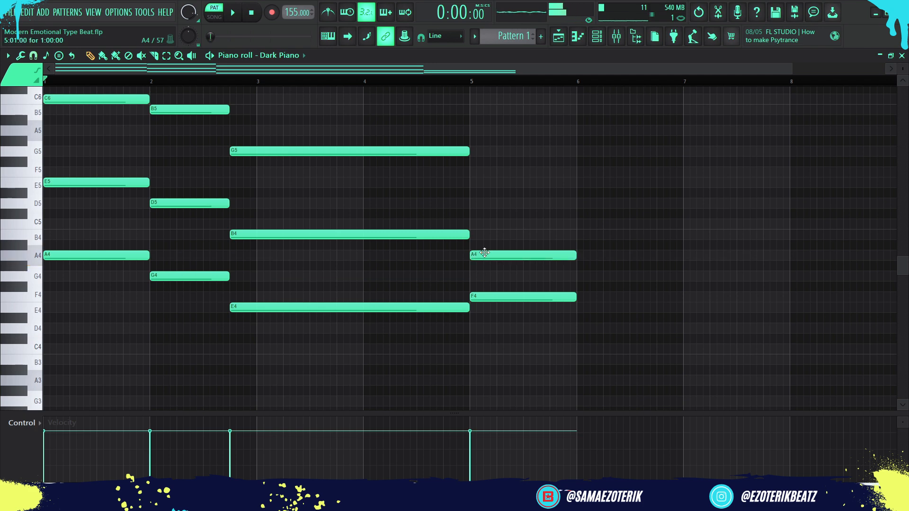
pyautogui.click(473, 225)
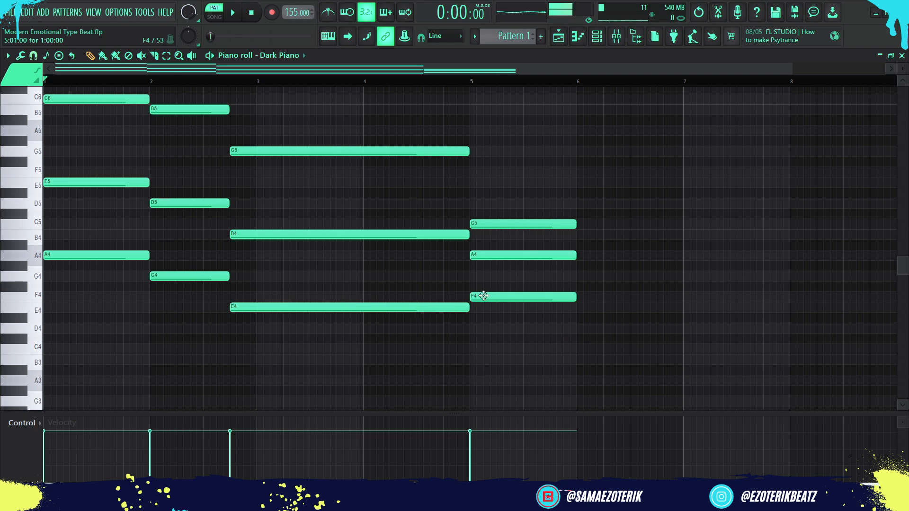
# Build a three-beat chord of G4, B4 and D5 starting at bar 6
pyautogui.click(580, 279)
pyautogui.click(582, 278)
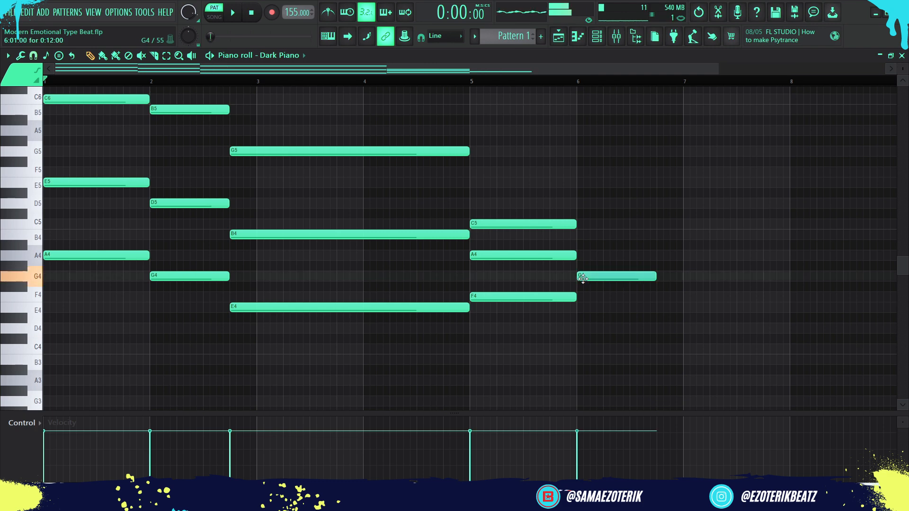
pyautogui.click(578, 235)
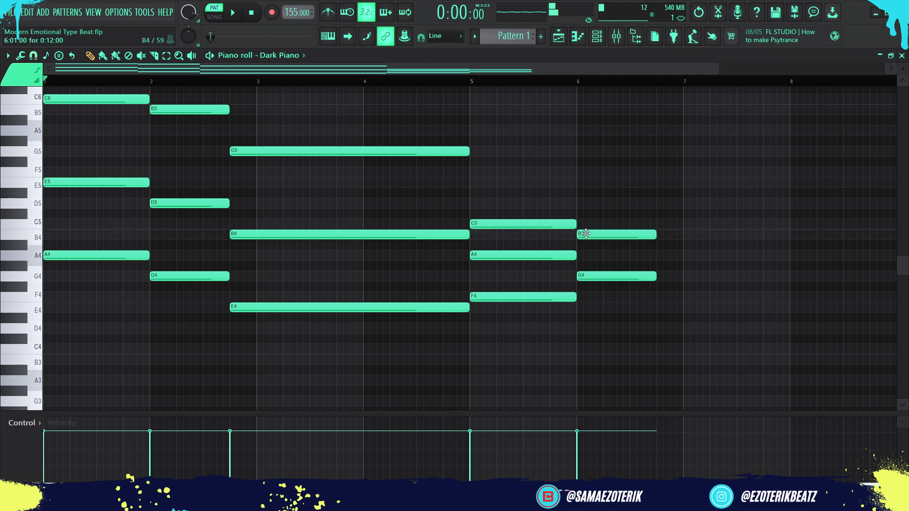
pyautogui.click(579, 203)
# Build a long chord of A4, C5 and E5 after the bar 6 chord, matching the long E4 note's length and ending at bar 9
pyautogui.click(446, 308)
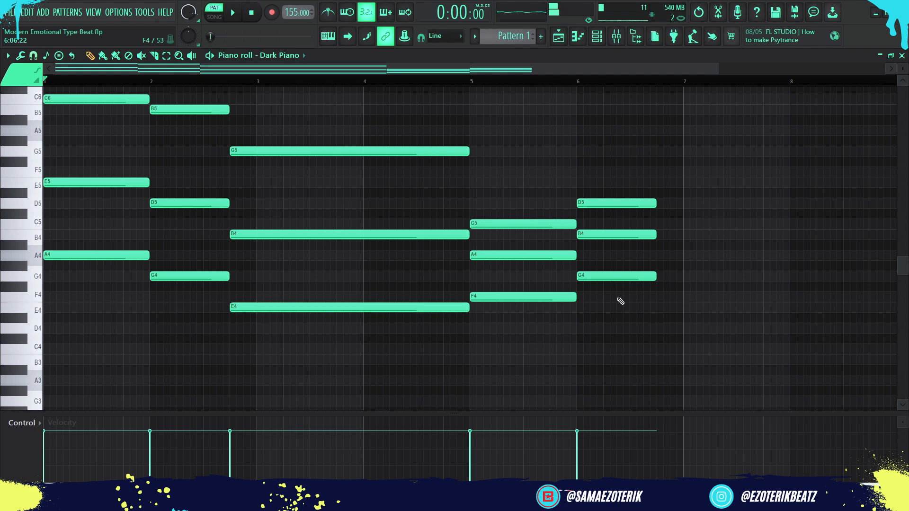
pyautogui.click(658, 256)
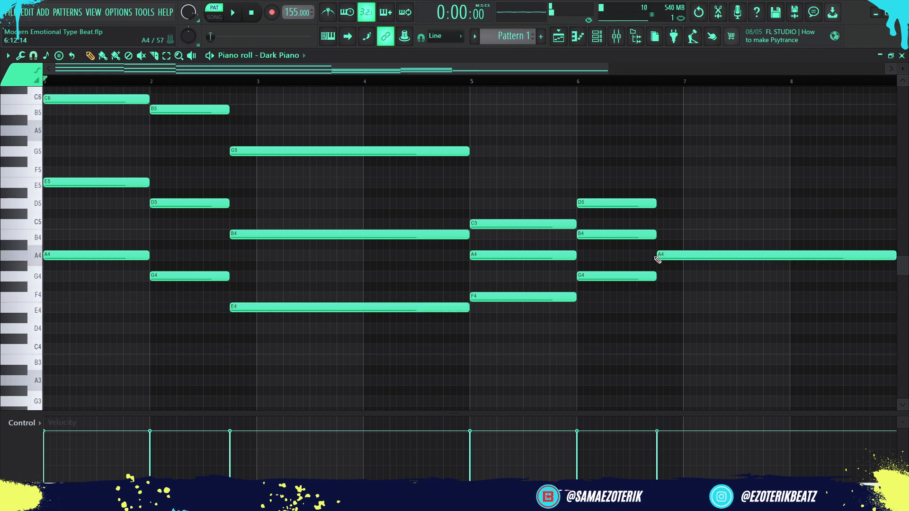
pyautogui.click(658, 224)
pyautogui.click(657, 182)
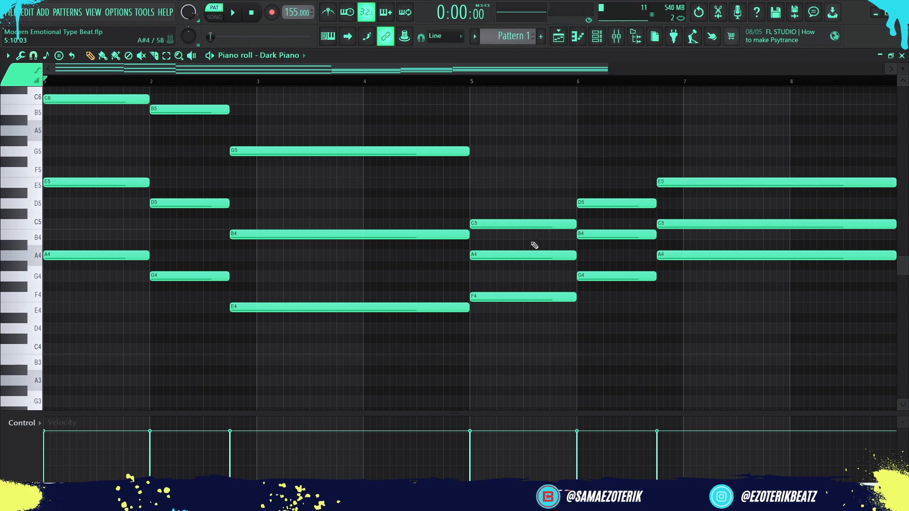
# Raise the middle notes A4, B4 and C5 of the last three chords by one octave while playing back the progression
pyautogui.press('space')
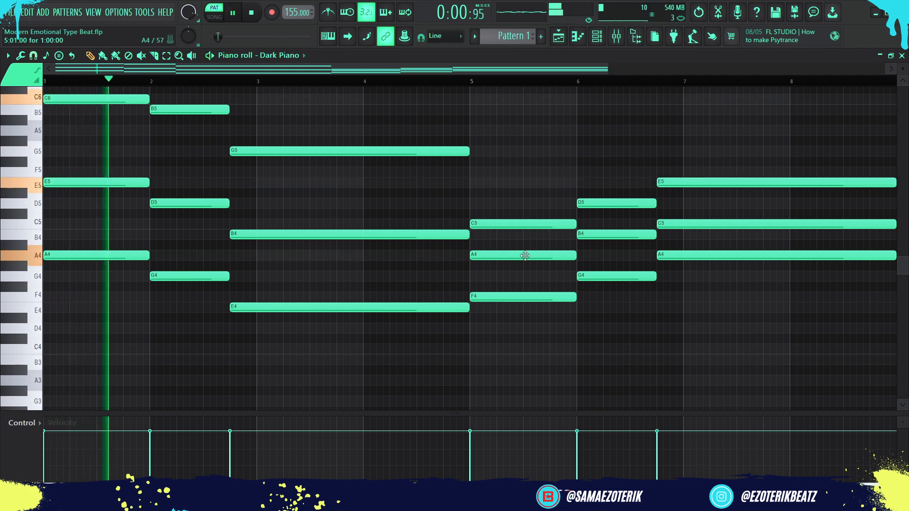
pyautogui.keyDown('ctrl'); pyautogui.click(526, 256); pyautogui.keyUp('ctrl')
pyautogui.keyDown('ctrl'); pyautogui.click(622, 234); pyautogui.keyUp('ctrl')
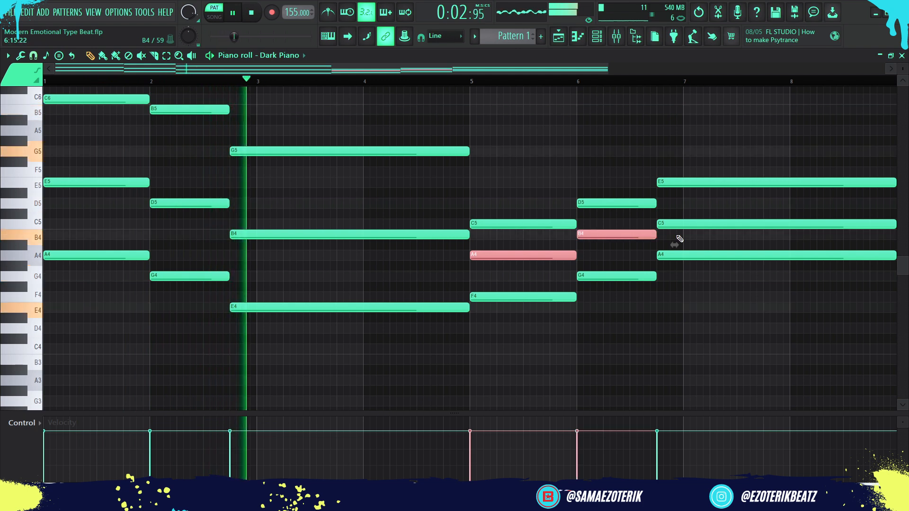
pyautogui.keyDown('ctrl'); pyautogui.click(689, 228); pyautogui.keyUp('ctrl')
pyautogui.hotkey('ctrl', 'Up')
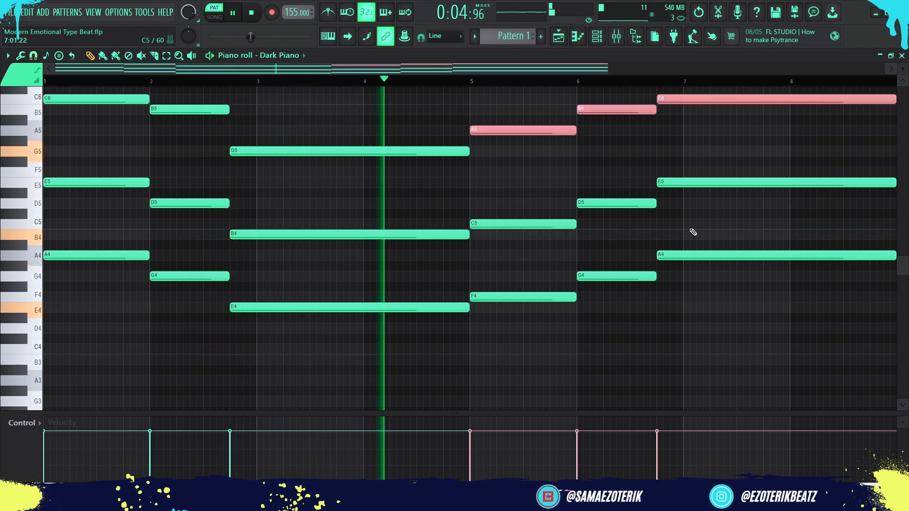
pyautogui.scroll(-2, 505, 369)
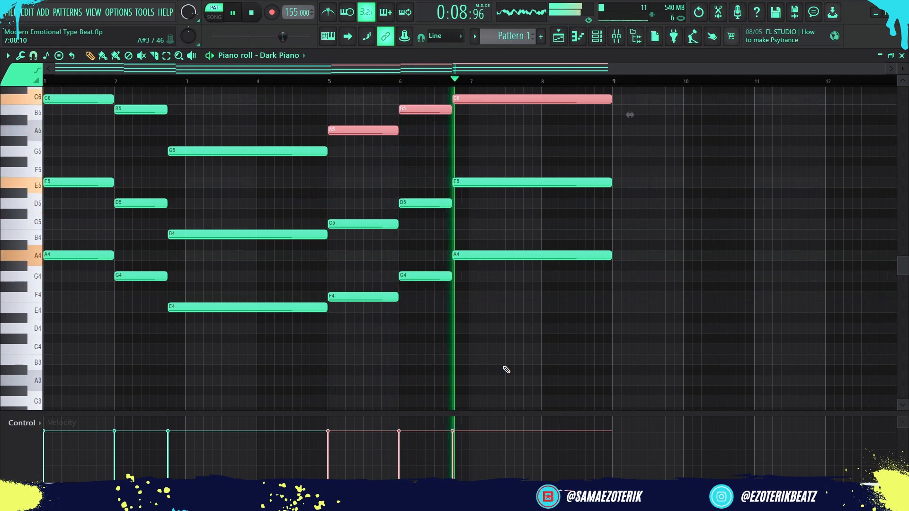
pyautogui.press('space')
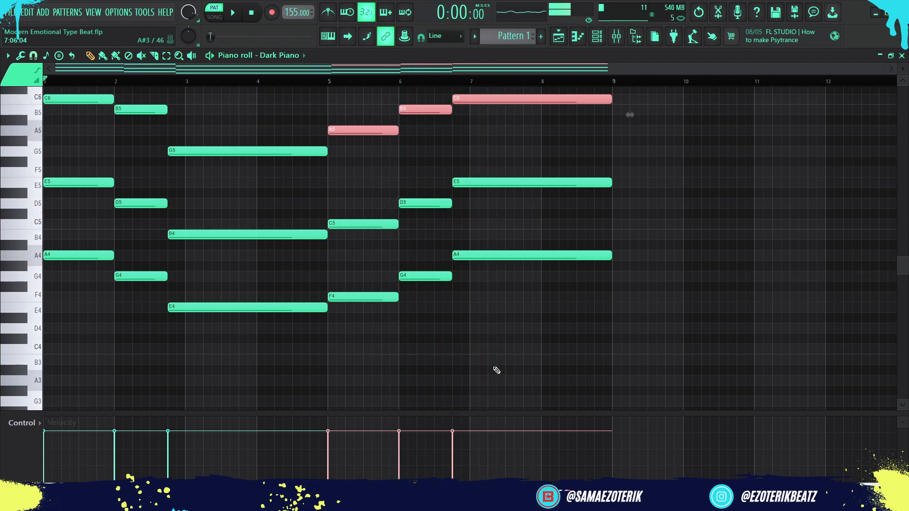
# Scale down the velocity of the lowest note in every chord with level scaling, using a reduced multiply amount
pyautogui.scroll(3, 460, 360)
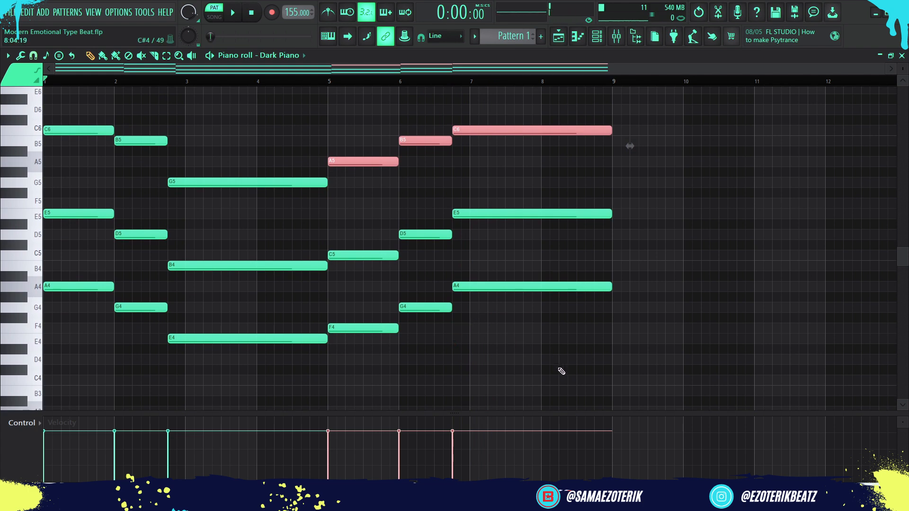
pyautogui.moveTo(564, 372); pyautogui.dragTo(76, 285)
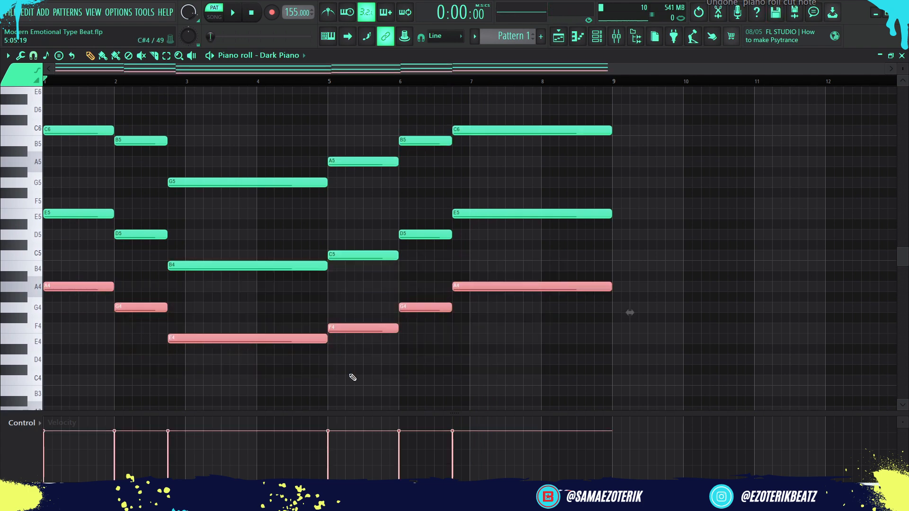
pyautogui.hotkey('alt', 'x')
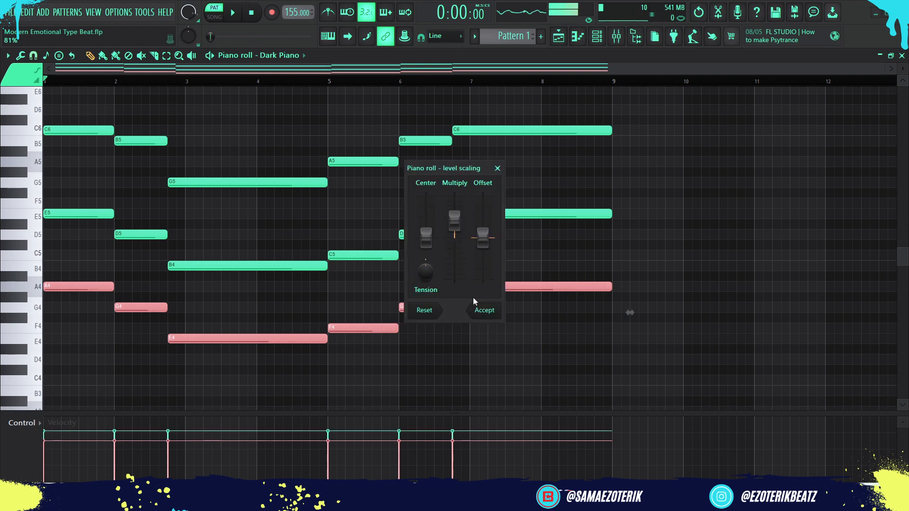
pyautogui.moveTo(454, 219); pyautogui.dragTo(468, 233)
pyautogui.click(485, 318)
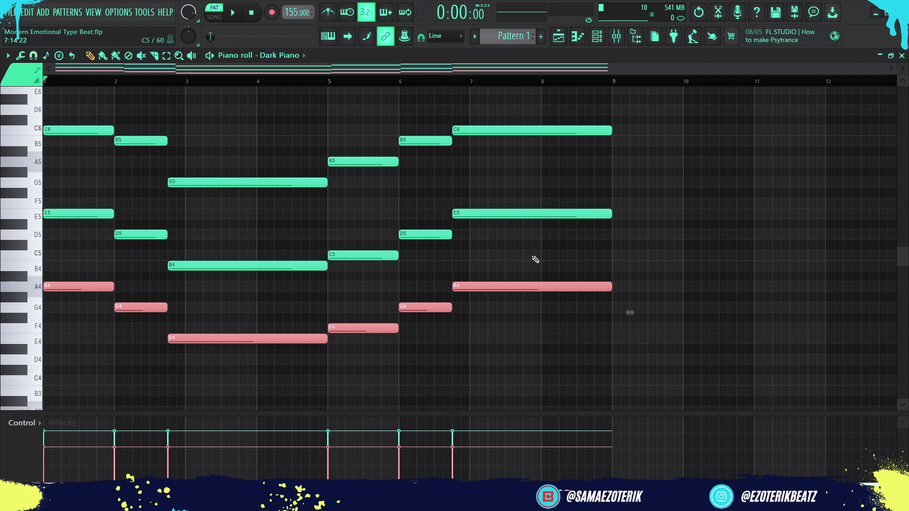
# Scale the velocity of all middle chord notes, including B4, to a level between the lowest and top notes
pyautogui.moveTo(535, 260); pyautogui.dragTo(92, 213)
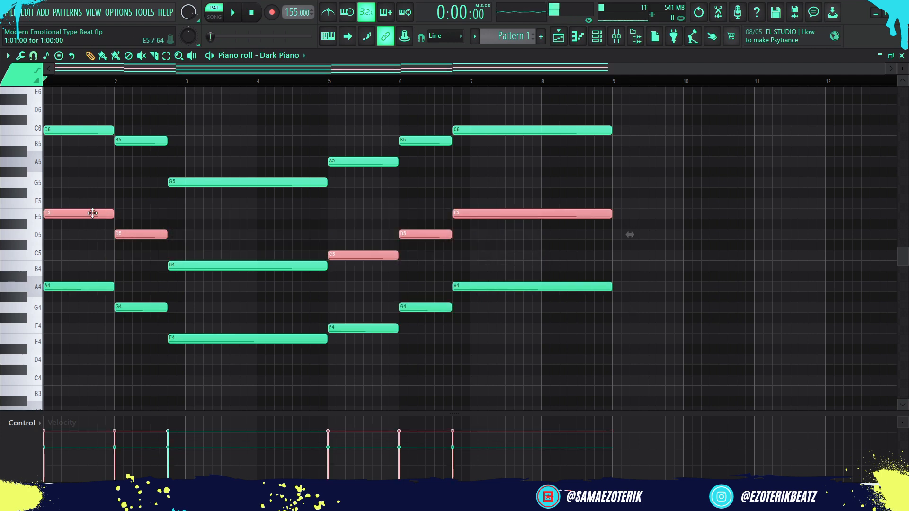
pyautogui.keyDown('ctrl'); pyautogui.click(280, 266); pyautogui.keyUp('ctrl')
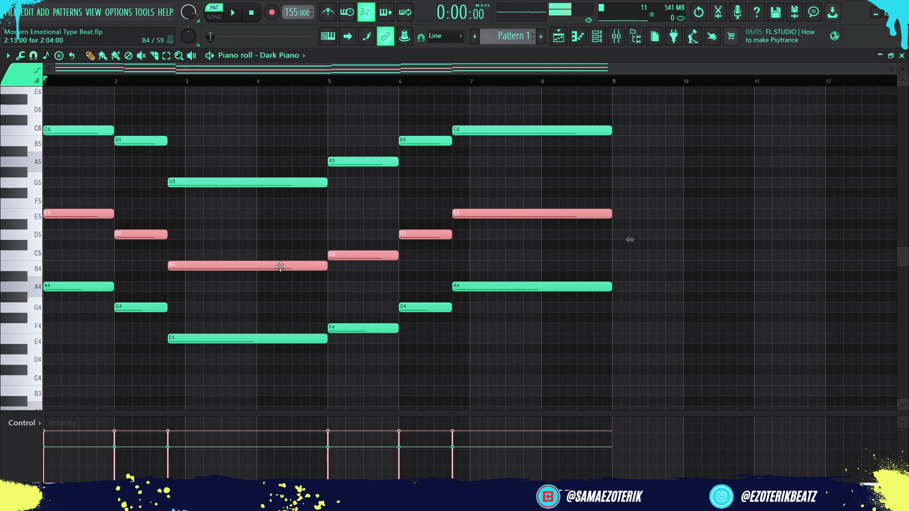
pyautogui.hotkey('alt', 'x')
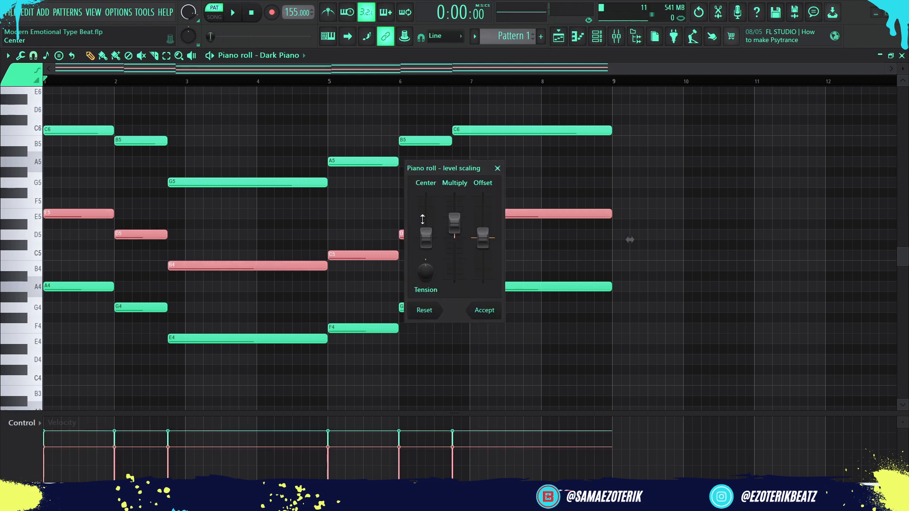
pyautogui.moveTo(454, 223); pyautogui.dragTo(454, 226)
pyautogui.moveTo(455, 226); pyautogui.dragTo(455, 217)
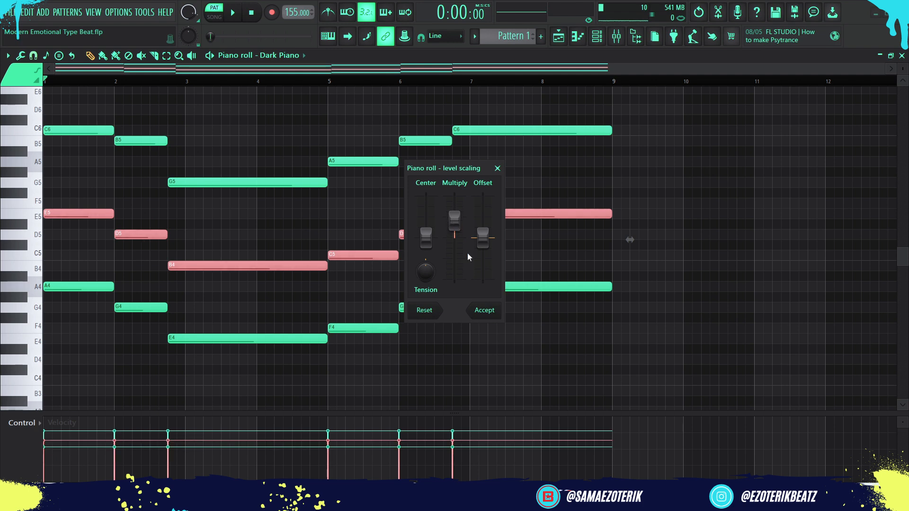
pyautogui.click(488, 310)
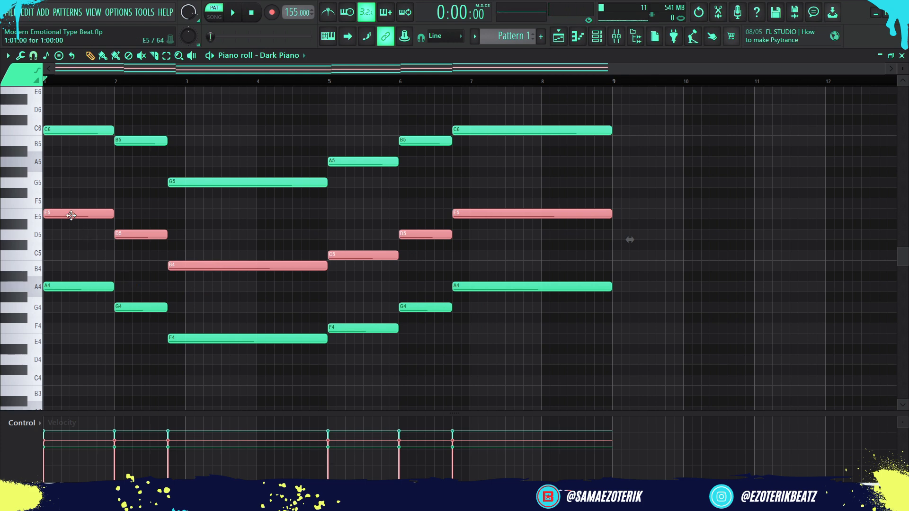
# Strum the chords by shifting the middle notes slightly later and the top notes about twice as far, and play them back
pyautogui.moveTo(70, 215); pyautogui.dragTo(73, 213)
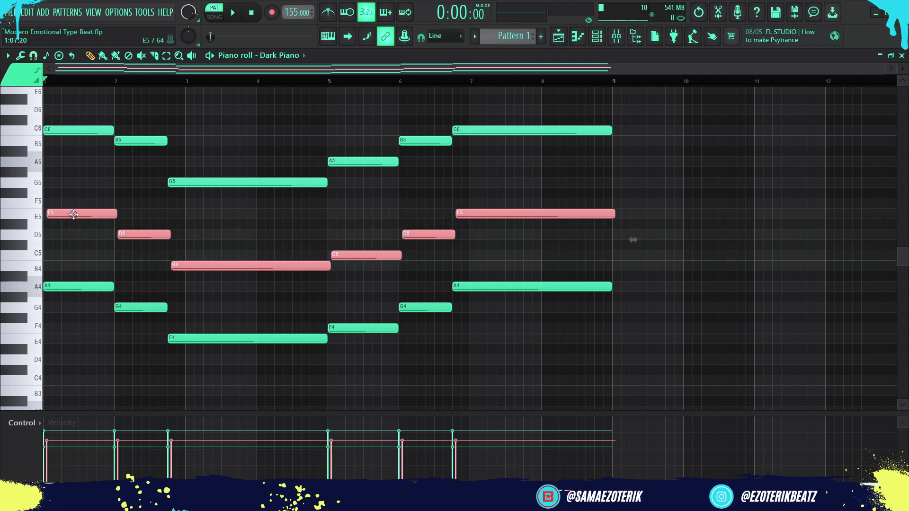
pyautogui.moveTo(495, 188); pyautogui.dragTo(87, 97)
pyautogui.moveTo(77, 132); pyautogui.dragTo(84, 133)
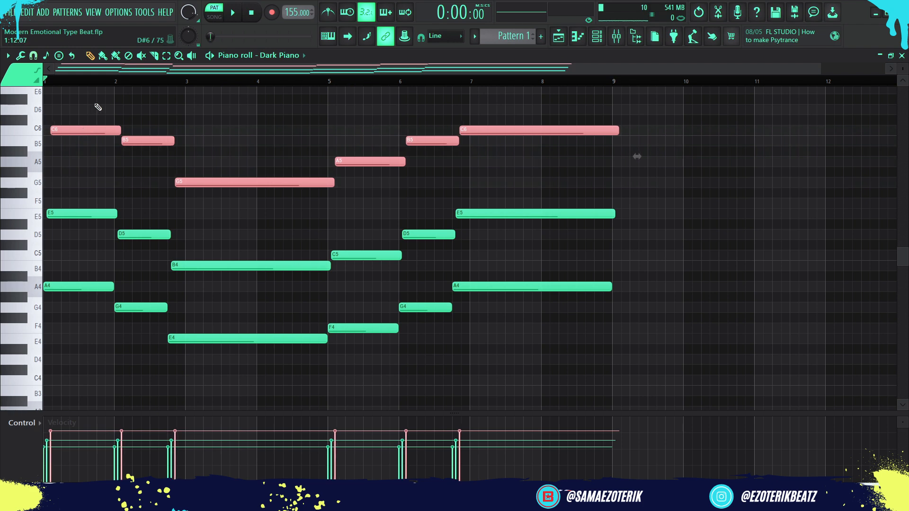
pyautogui.press('space')
pyautogui.press('space')
pyautogui.press('space')
# Select the middle and top chord notes together and nudge them slightly earlier, closer to the bass notes
pyautogui.moveTo(506, 259); pyautogui.dragTo(81, 108)
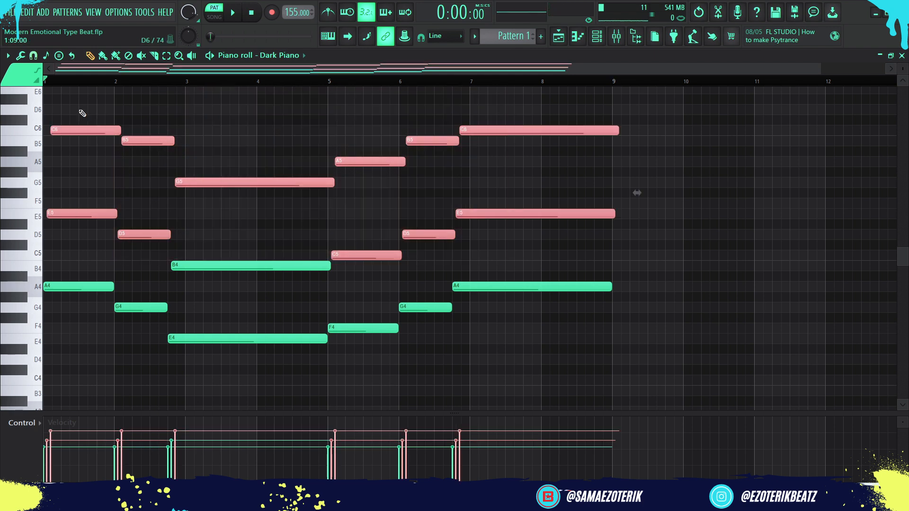
pyautogui.scroll(6, 43, 194)
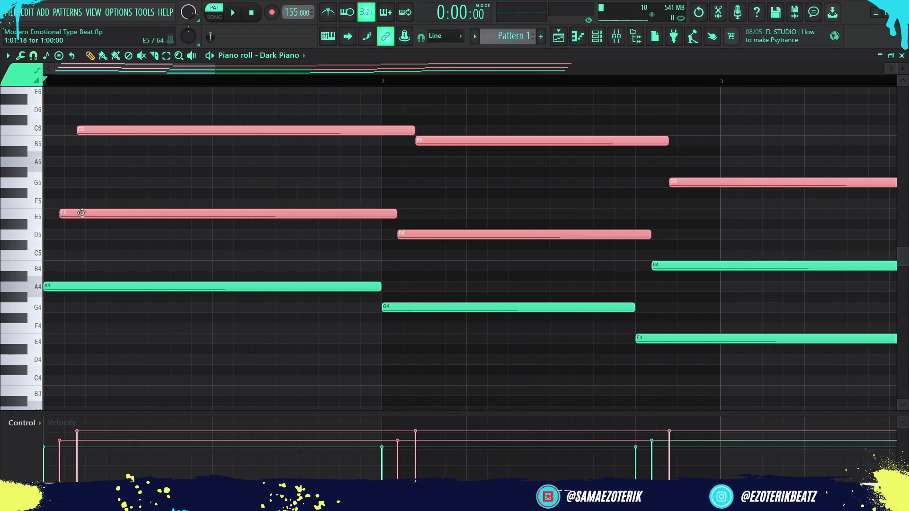
pyautogui.moveTo(83, 214); pyautogui.dragTo(71, 214)
pyautogui.scroll(-5, 71, 213)
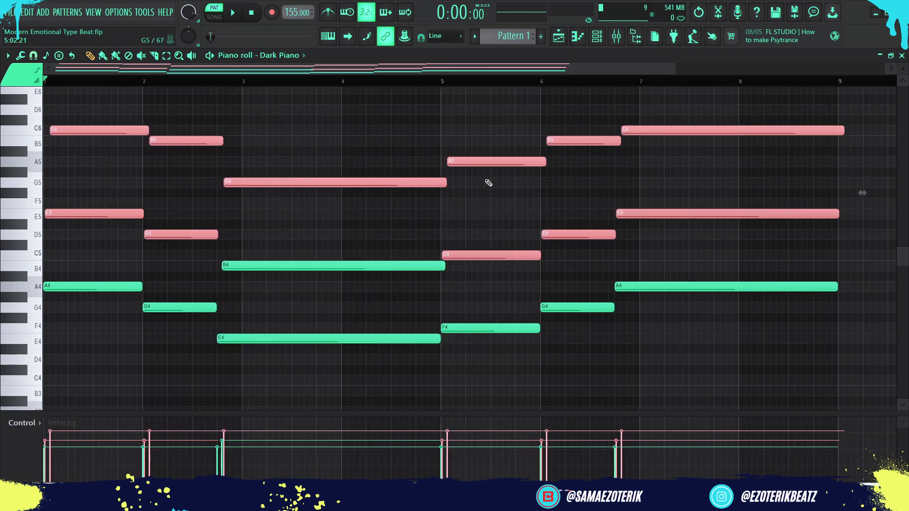
# Nudge only the top notes earlier so the first C6 starts at 1:01:12, and play back the progression
pyautogui.moveTo(633, 177); pyautogui.dragTo(113, 116)
pyautogui.moveTo(643, 188); pyautogui.dragTo(50, 117)
pyautogui.scroll(1, 42, 144)
pyautogui.scroll(6, 100, 142)
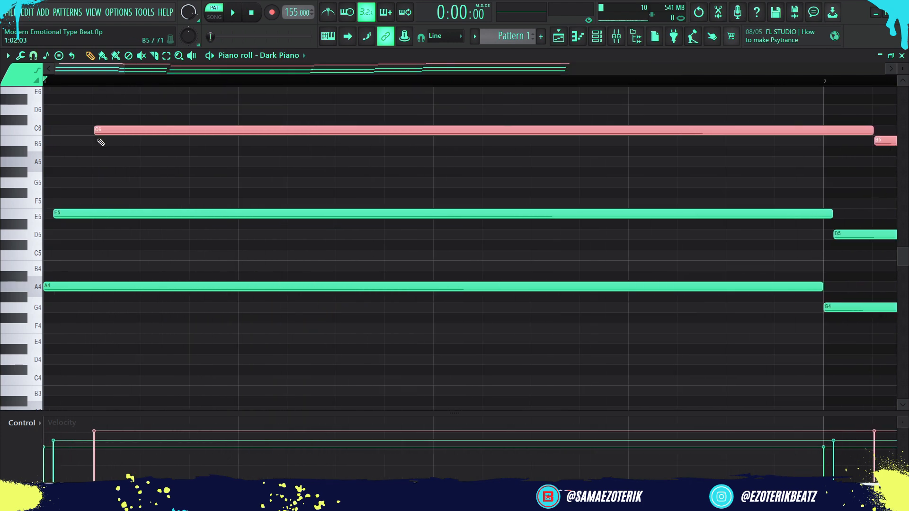
pyautogui.moveTo(129, 131); pyautogui.dragTo(102, 132)
pyautogui.press('space')
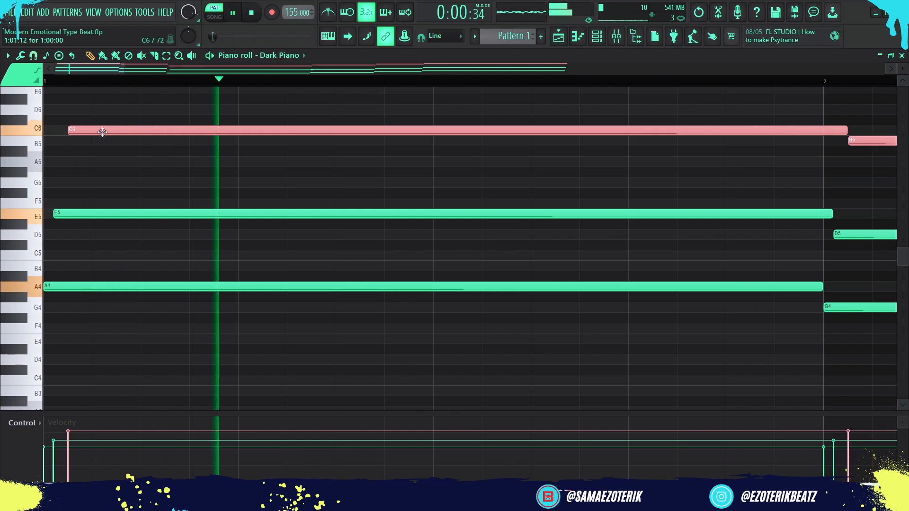
pyautogui.scroll(-2, 102, 132)
pyautogui.scroll(-3, 102, 132)
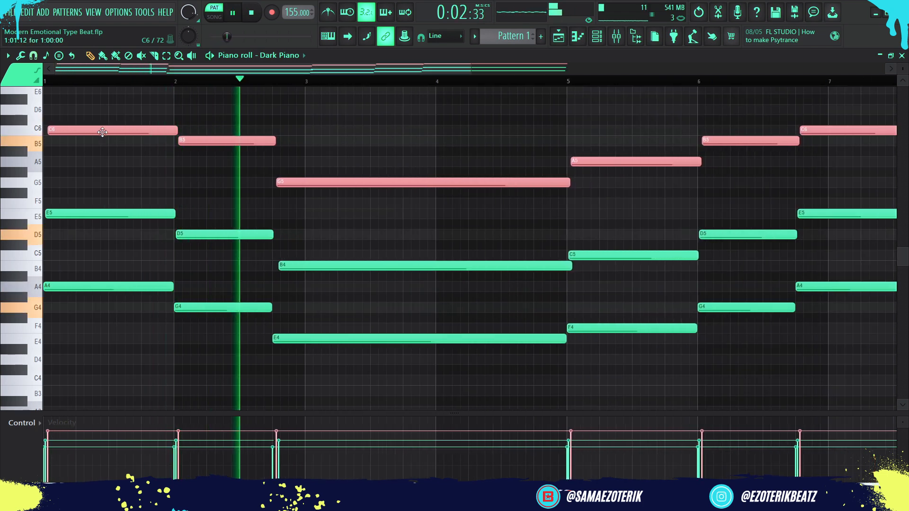
pyautogui.scroll(-3, 259, 171)
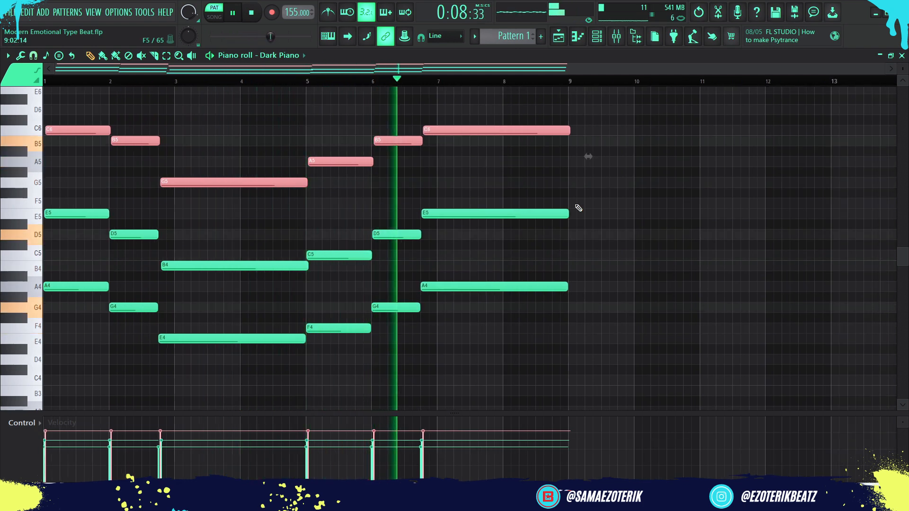
pyautogui.press('space')
pyautogui.click(650, 214)
pyautogui.rightClick(653, 215)
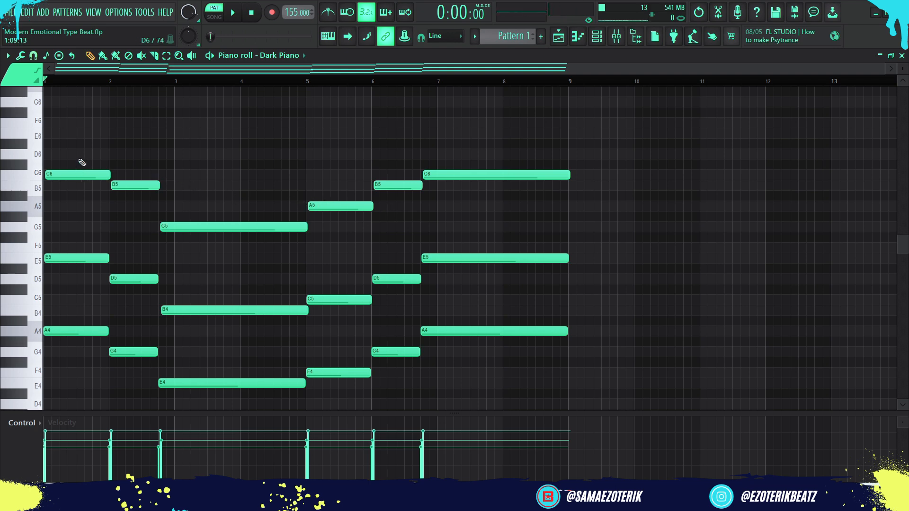
pyautogui.click(87, 154)
pyautogui.rightClick(133, 156)
# Add a G5 melody note in bar 1 and move its start to 1:13:00
pyautogui.click(85, 226)
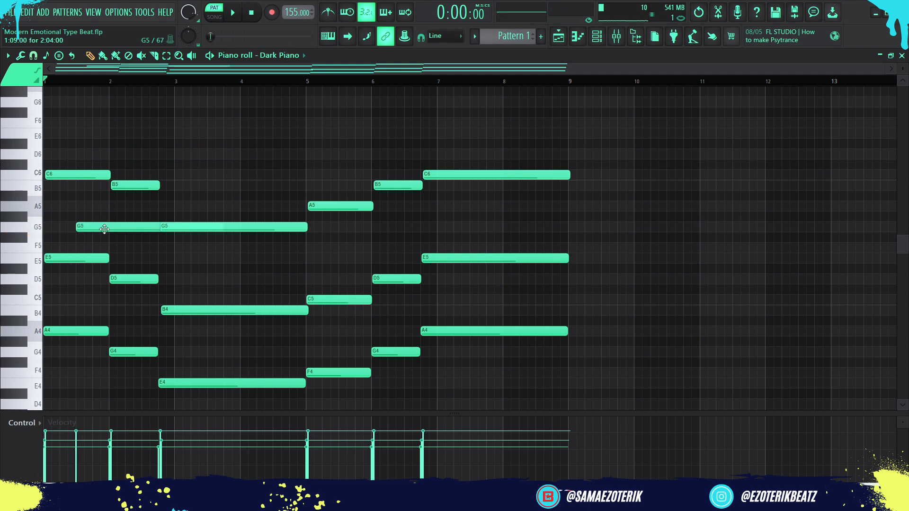
pyautogui.click(105, 228)
pyautogui.moveTo(104, 229); pyautogui.dragTo(120, 228)
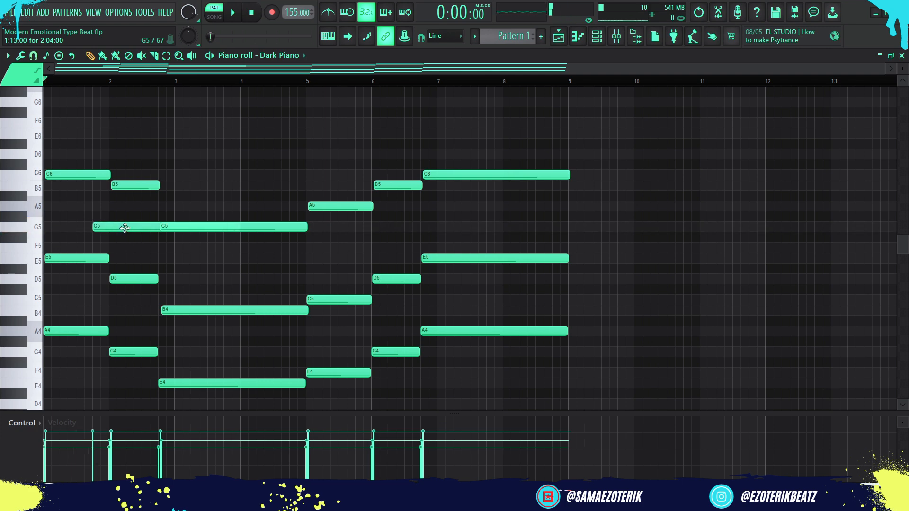
# Shorten the added G5 note to end just after the start of bar 2, lower its velocity and audition it
pyautogui.keyDown('ctrl'); pyautogui.click(125, 228); pyautogui.keyUp('ctrl')
pyautogui.moveTo(238, 229); pyautogui.dragTo(141, 243)
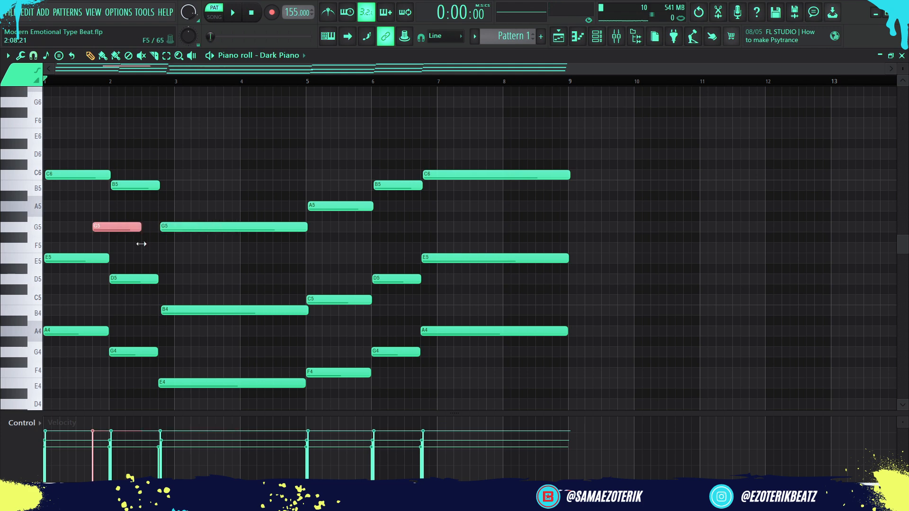
pyautogui.press('space')
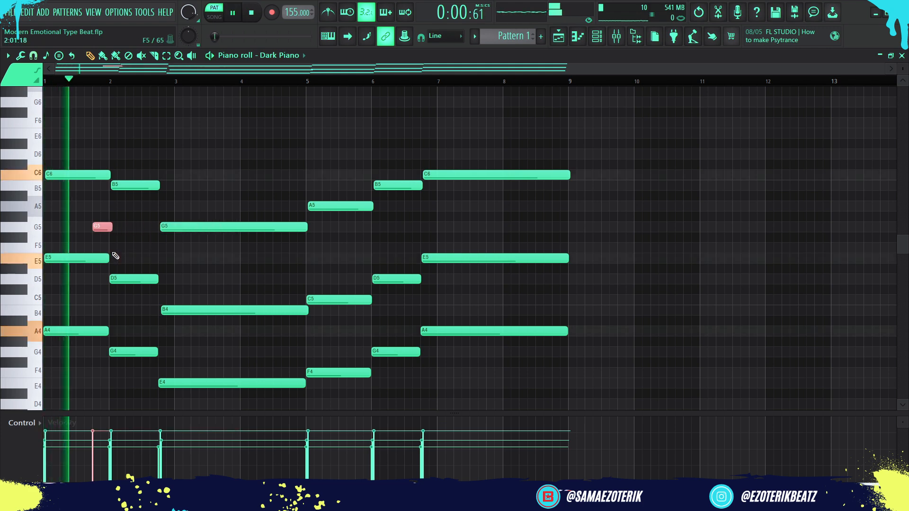
pyautogui.press('space')
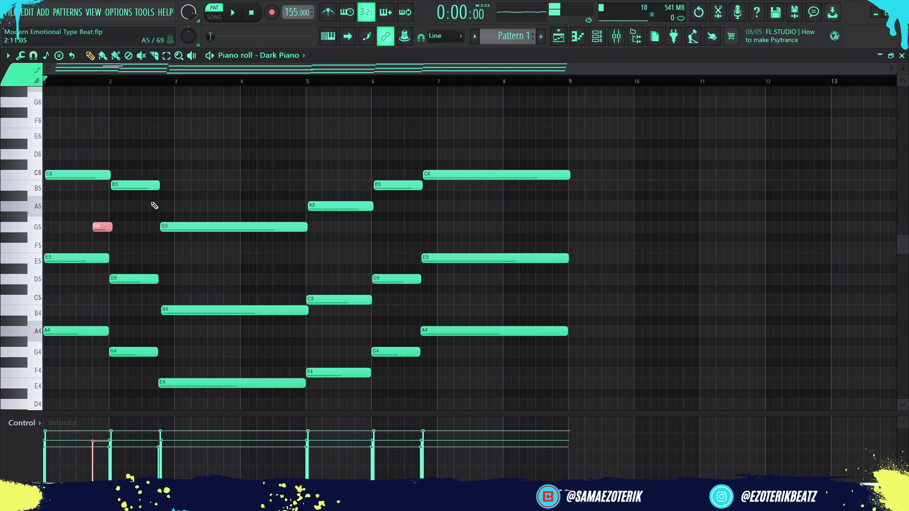
pyautogui.press('space')
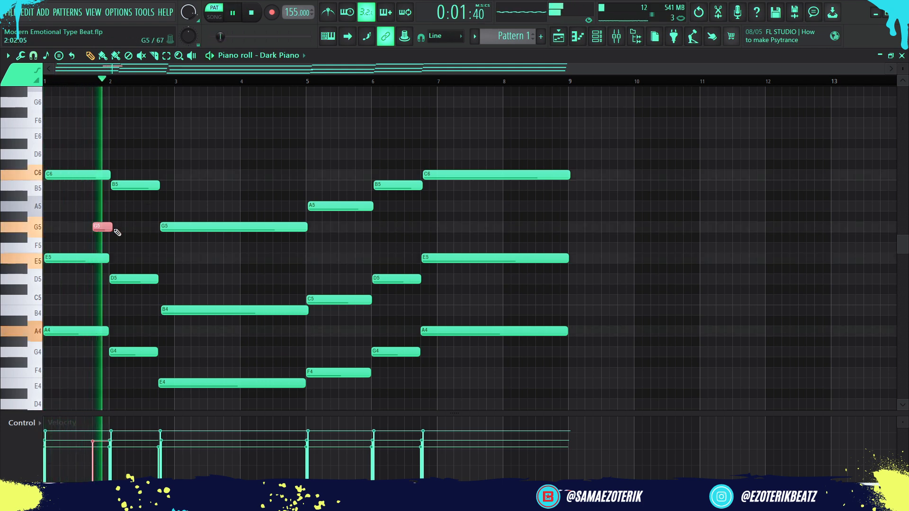
# Add a short F5 melody note at 2:09:00, shorten it to 0:05:00, and play it back
pyautogui.press('space')
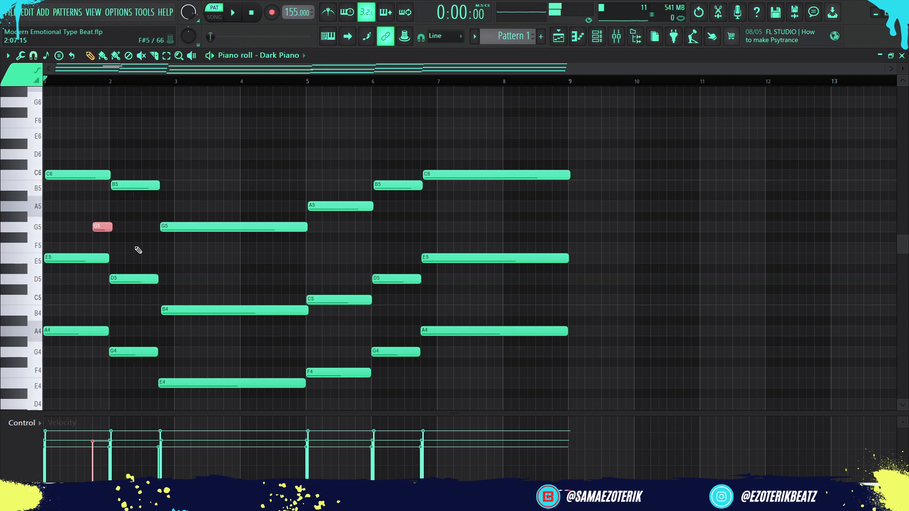
pyautogui.click(136, 279)
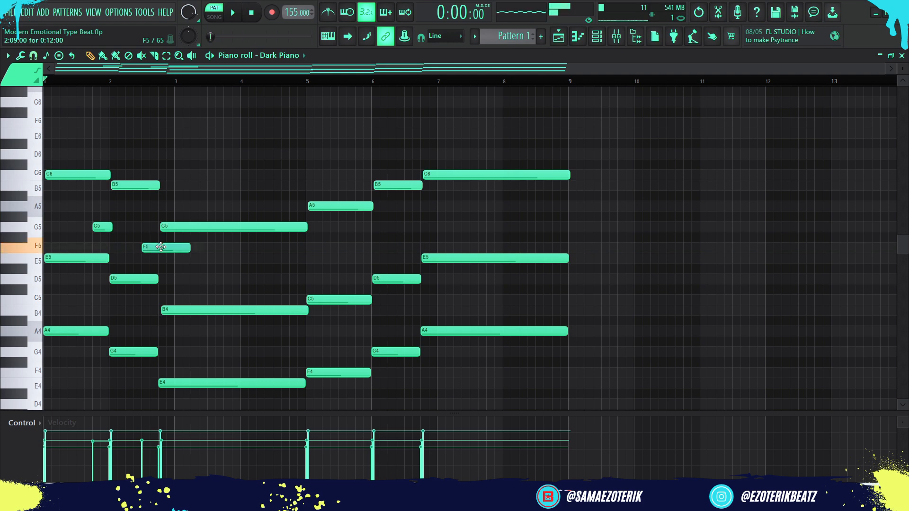
pyautogui.click(150, 248)
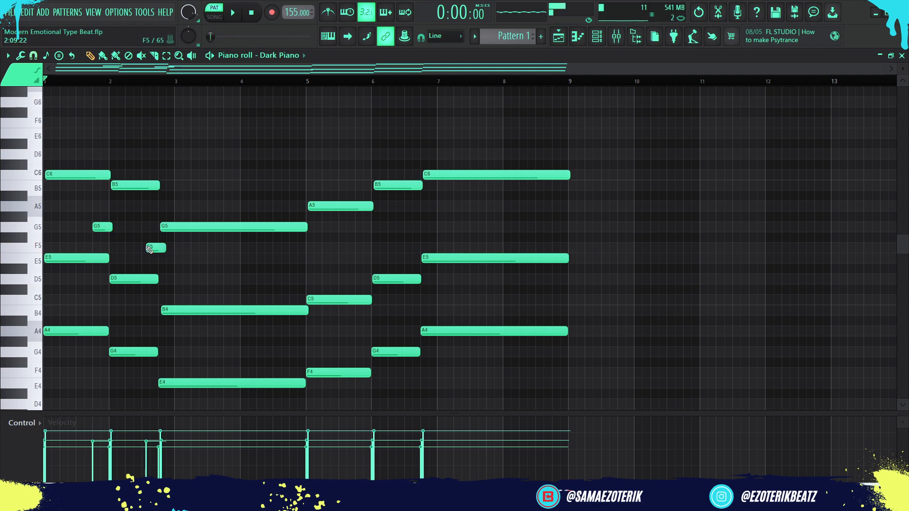
pyautogui.moveTo(160, 250); pyautogui.dragTo(155, 249)
pyautogui.press('space')
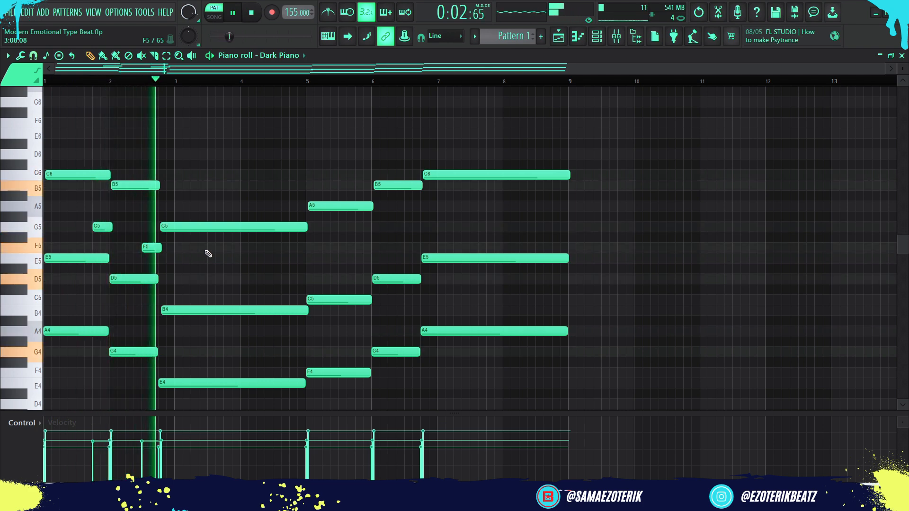
# Lower the added F5 note in bar 2 to E5 and audition the progression
pyautogui.press('space')
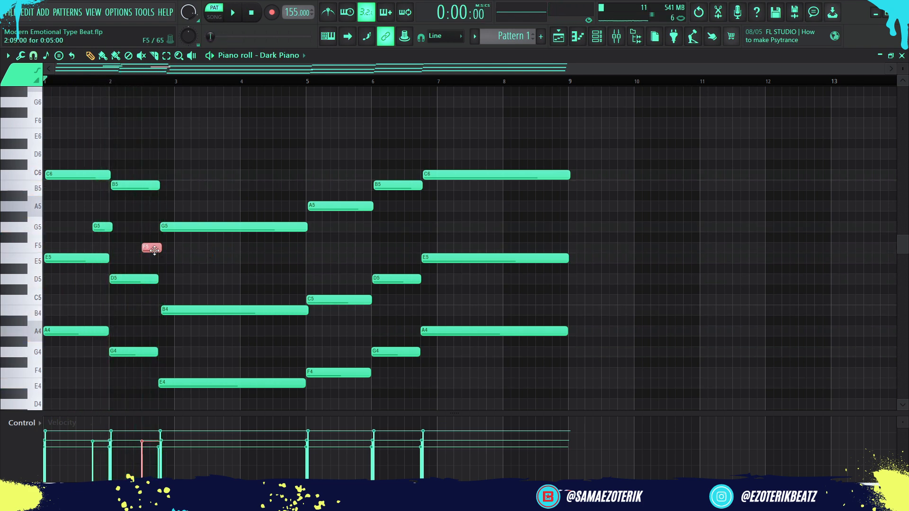
pyautogui.moveTo(154, 251); pyautogui.dragTo(155, 261)
pyautogui.press('space')
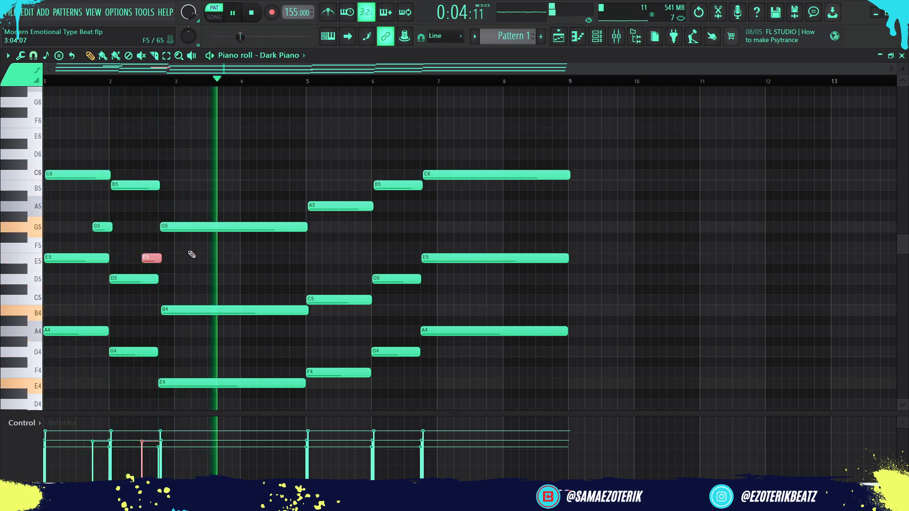
pyautogui.press('space')
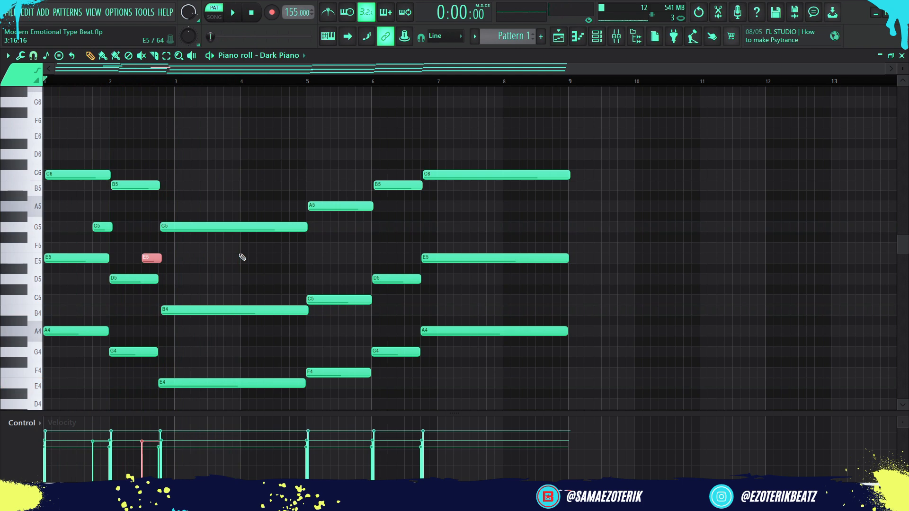
pyautogui.click(243, 207)
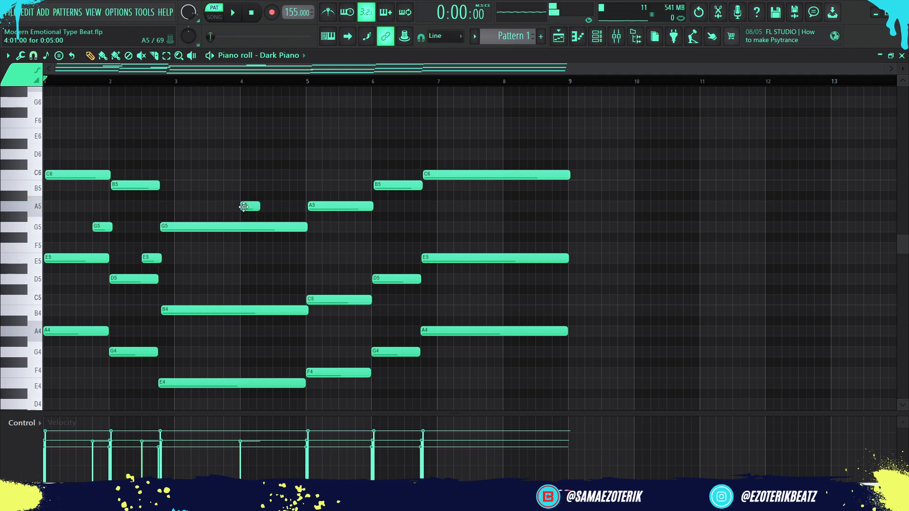
pyautogui.moveTo(252, 205); pyautogui.dragTo(255, 182)
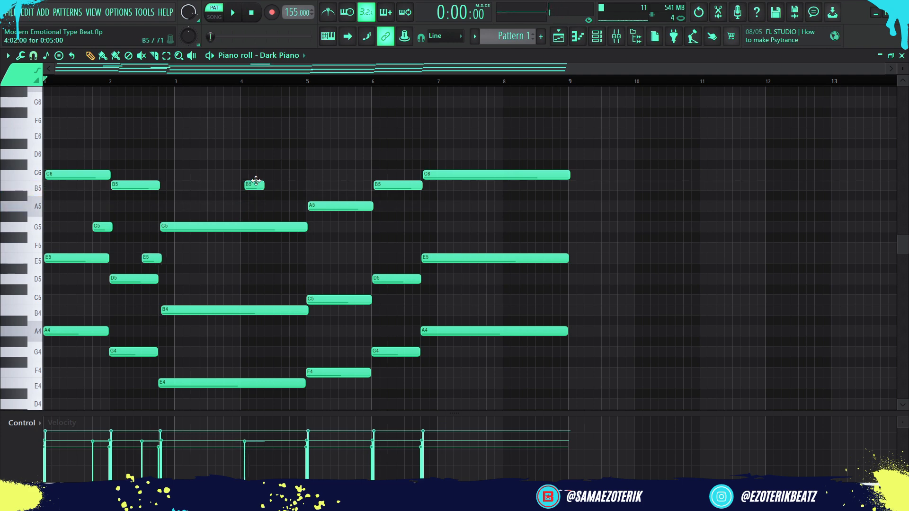
pyautogui.rightClick(255, 184)
# Add a descending run of E6, D6, C6 and B5 in bar 4, starting at 4:01:00, and audition it from late in bar 2
pyautogui.click(244, 123)
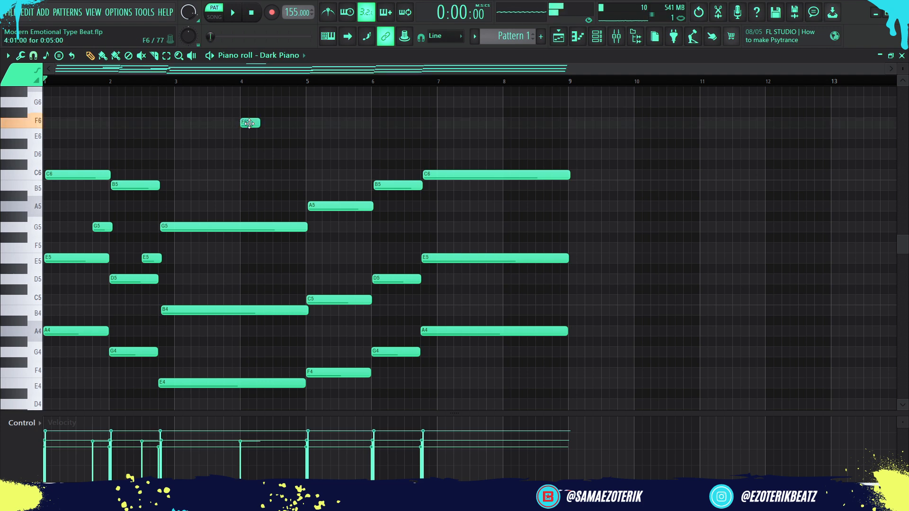
pyautogui.moveTo(250, 123); pyautogui.dragTo(249, 133)
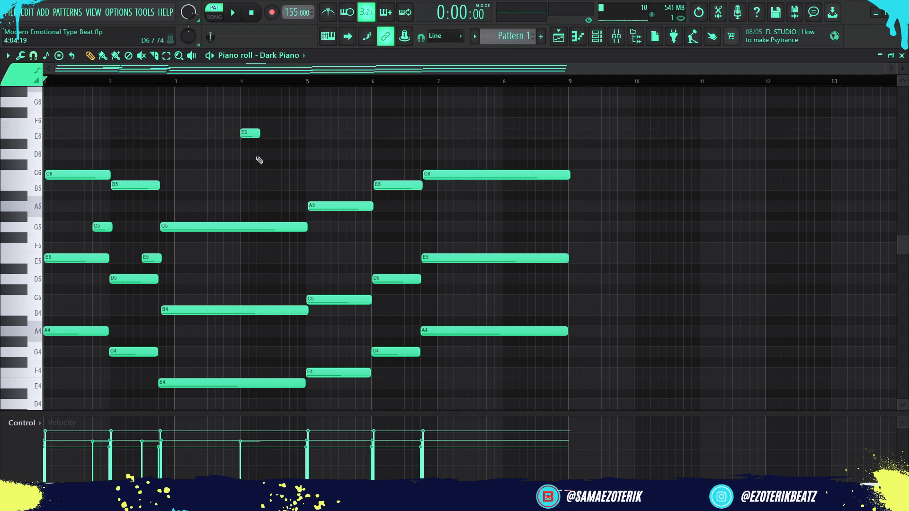
pyautogui.click(259, 155)
pyautogui.click(275, 174)
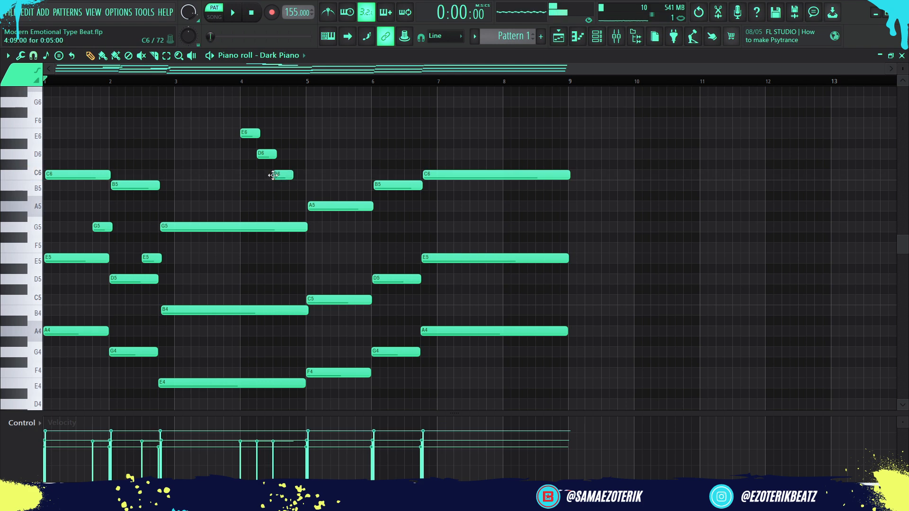
pyautogui.click(292, 184)
pyautogui.click(160, 81)
pyautogui.press('space')
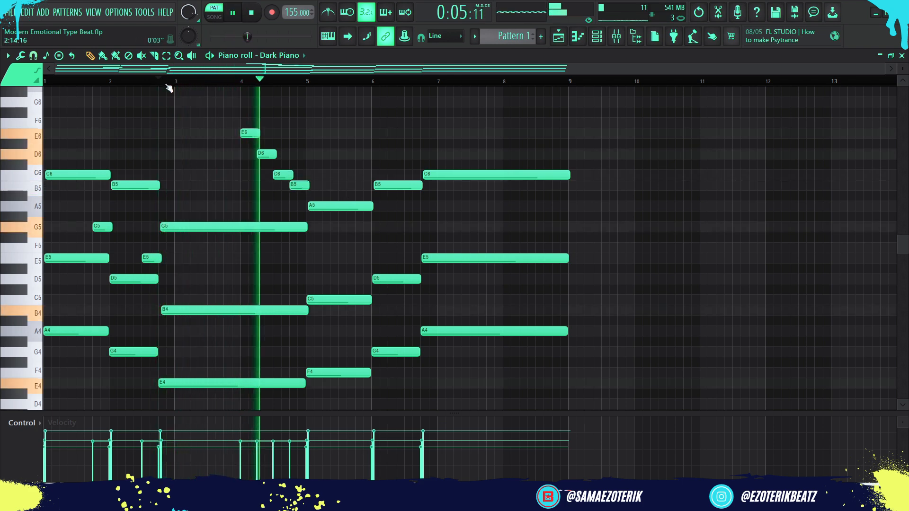
pyautogui.press('space')
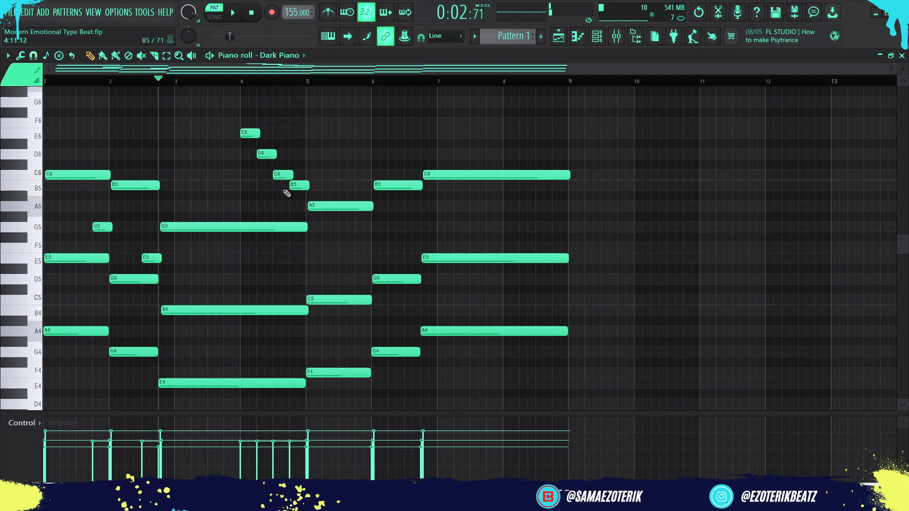
# Select the four run notes in bar 4, taper their velocities downward, shorten them all to 0:03:04, and play them back
pyautogui.moveTo(307, 200); pyautogui.dragTo(241, 88)
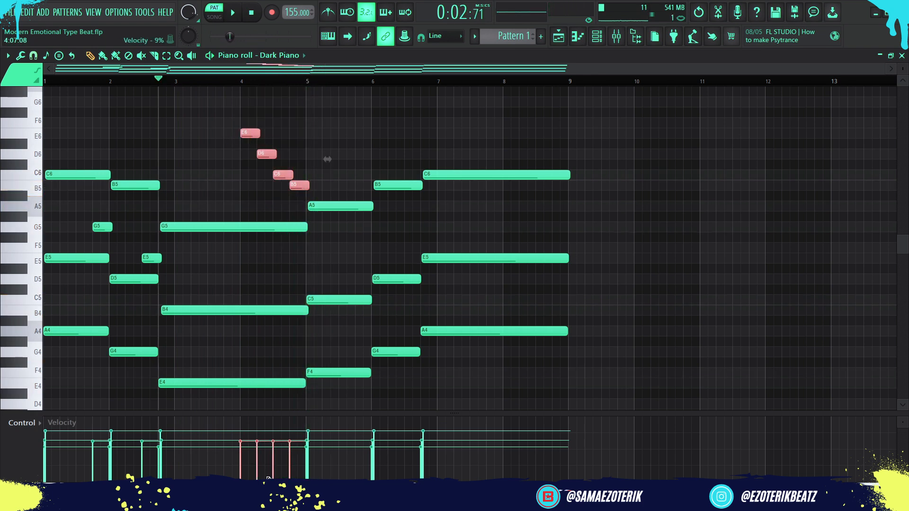
pyautogui.press('space')
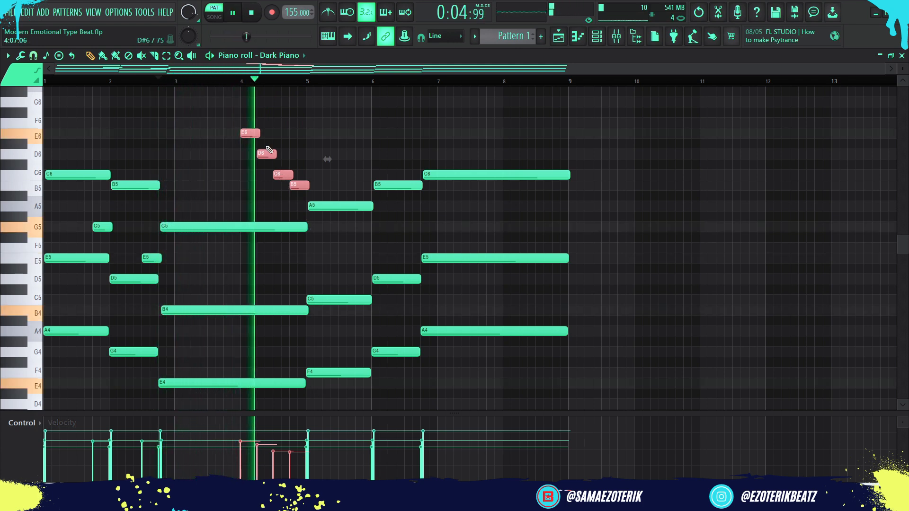
pyautogui.moveTo(260, 136); pyautogui.dragTo(253, 136)
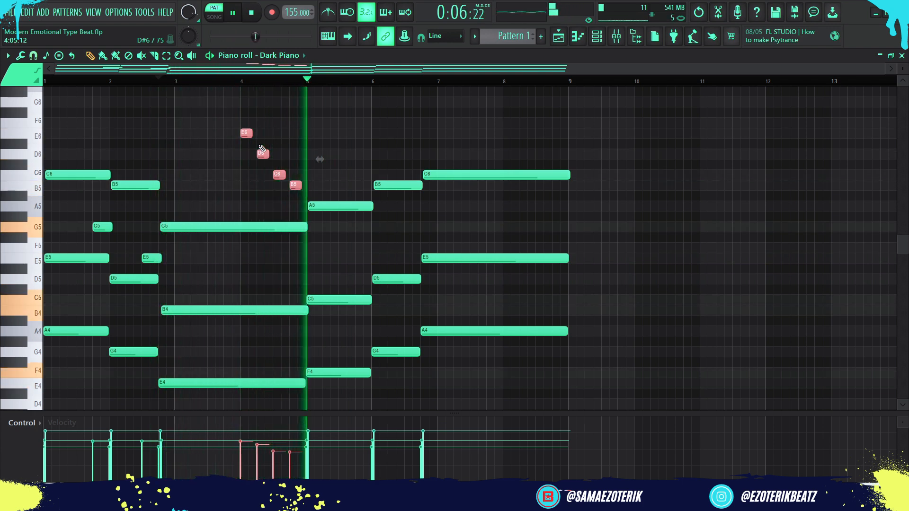
pyautogui.press('space')
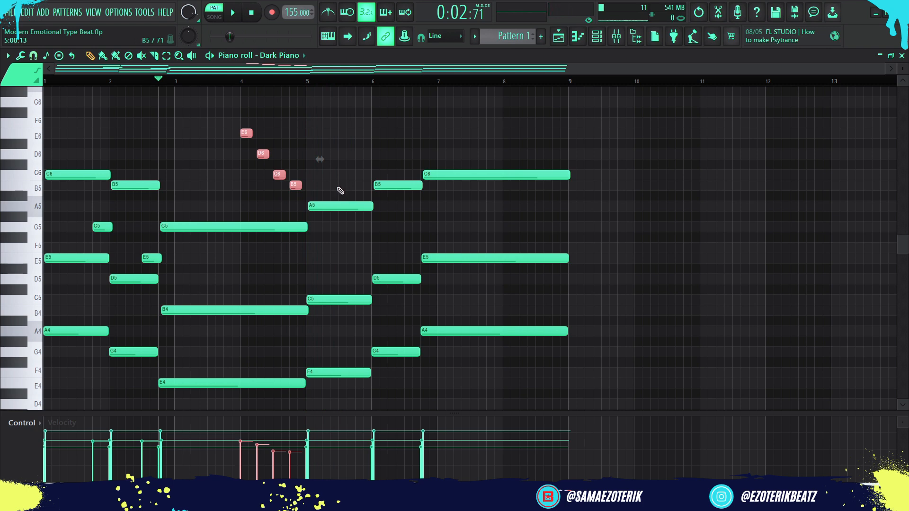
# Add a short C6 note at 5:09:00 followed by a B5 at 5:13:00, and audition them
pyautogui.click(344, 185)
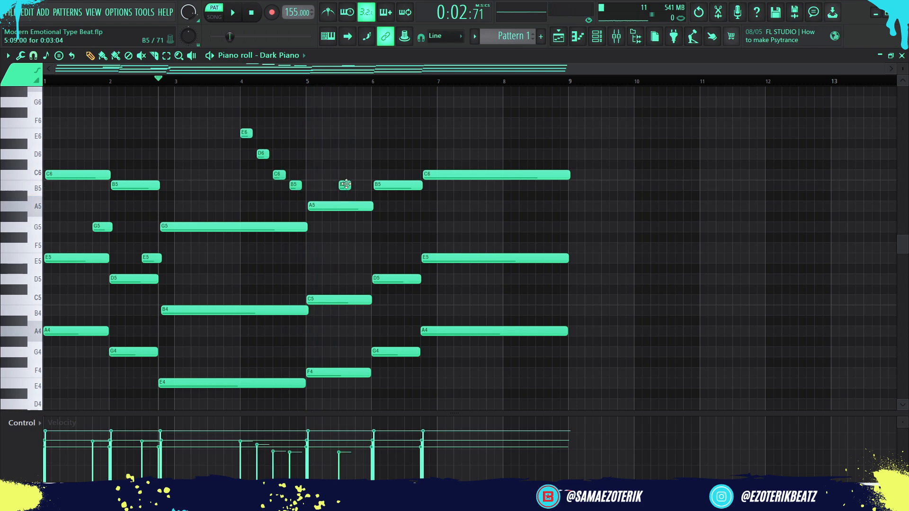
pyautogui.click(346, 184)
pyautogui.moveTo(346, 175); pyautogui.dragTo(346, 174)
pyautogui.click(360, 185)
pyautogui.press('space')
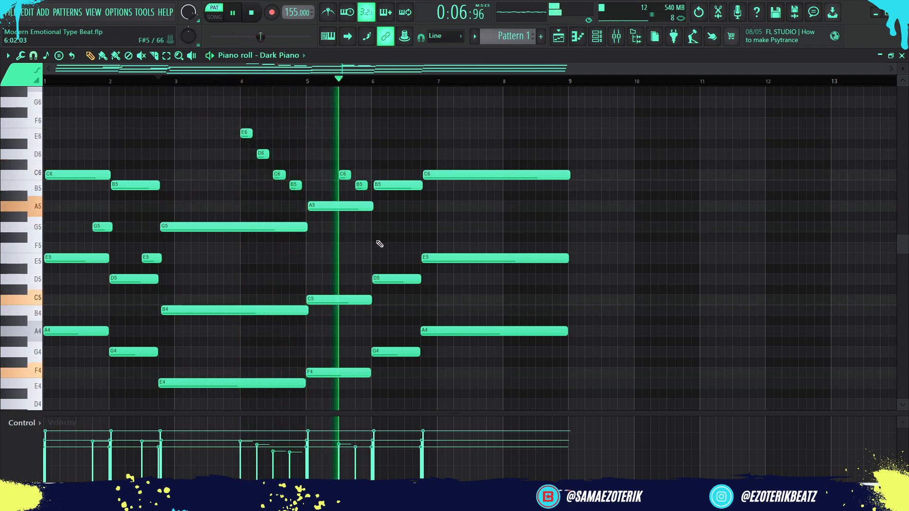
pyautogui.press('space')
# Move the short C6 note in bar 5 two steps later and play it back
pyautogui.click(344, 176)
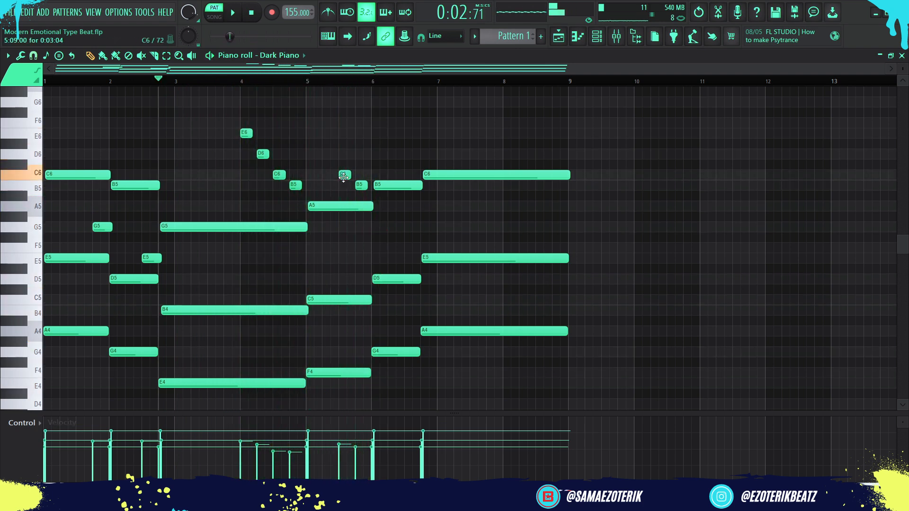
pyautogui.moveTo(346, 177); pyautogui.dragTo(350, 176)
pyautogui.press('space')
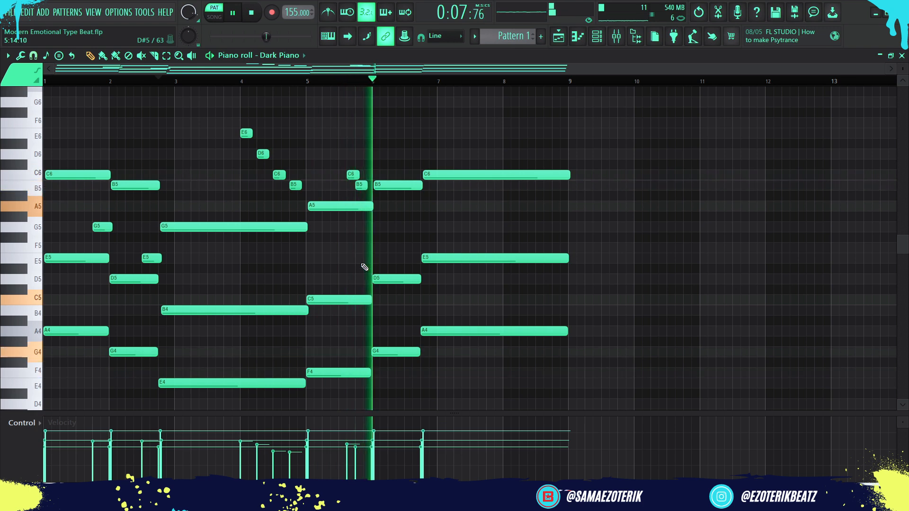
pyautogui.press('space')
# Try the short B5 note in bar 5 two steps later, audition it from bar 5, and return it to 5:13:00
pyautogui.moveTo(362, 185); pyautogui.dragTo(369, 185)
pyautogui.press('space')
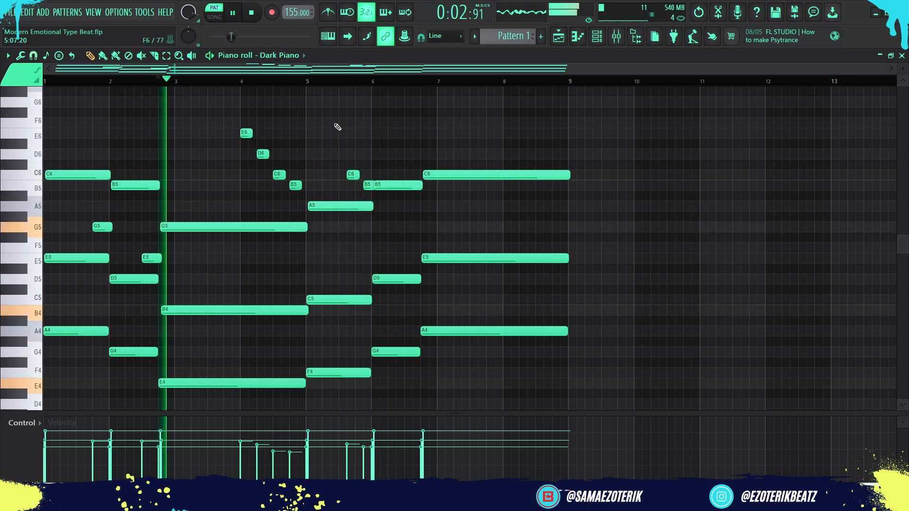
pyautogui.click(343, 80)
pyautogui.press('space')
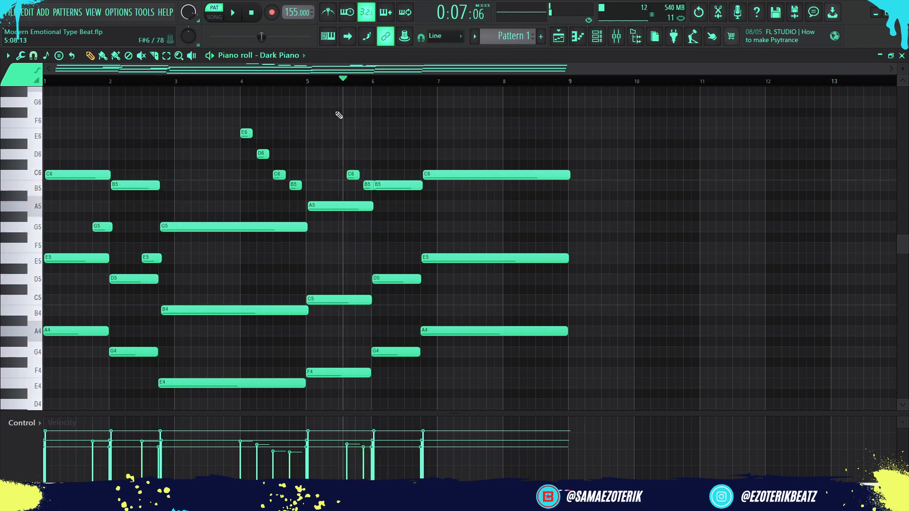
pyautogui.click(309, 81)
pyautogui.press('space')
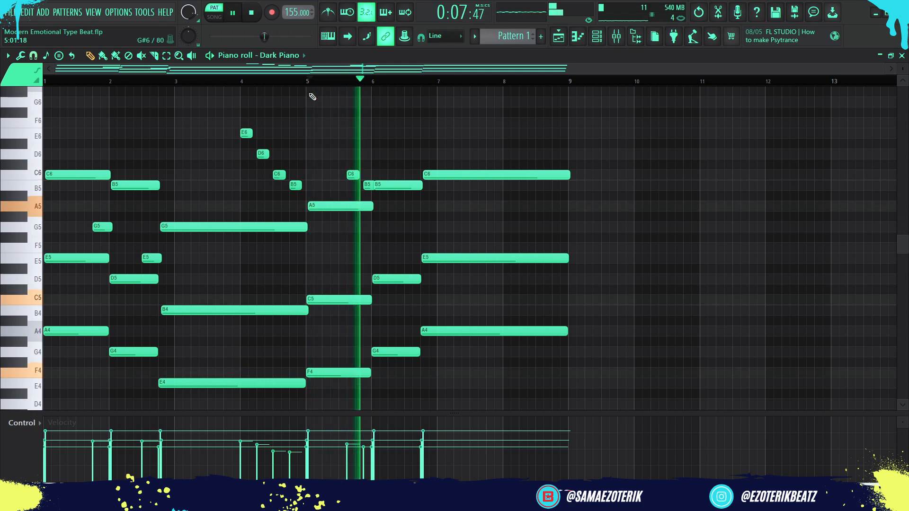
pyautogui.press('space')
pyautogui.moveTo(369, 186); pyautogui.dragTo(360, 188)
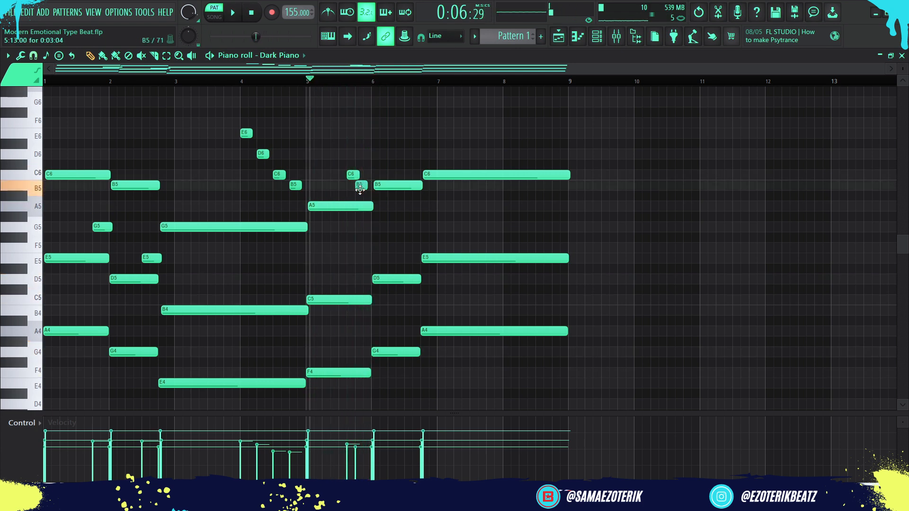
# Shorten the added C6 and B5 notes in bar 5 to 0:02:04 and audition them from the start of the bar
pyautogui.press('space')
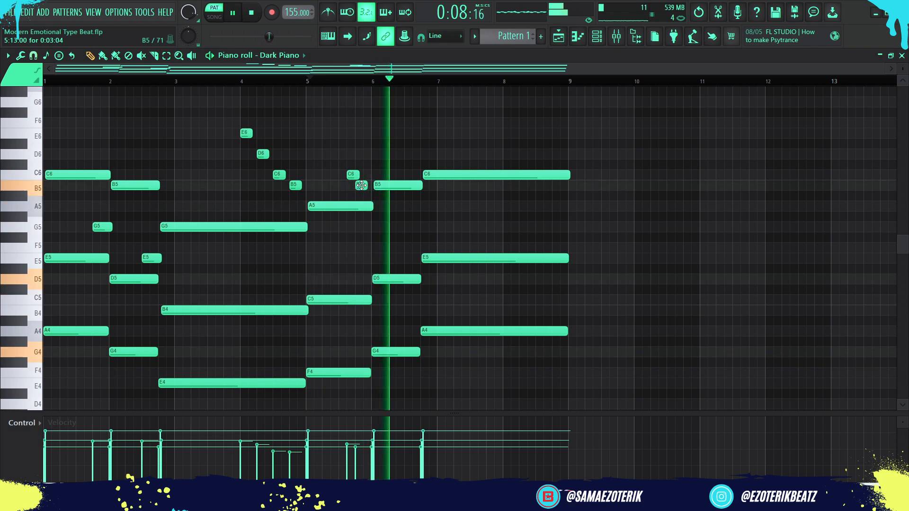
pyautogui.press('space')
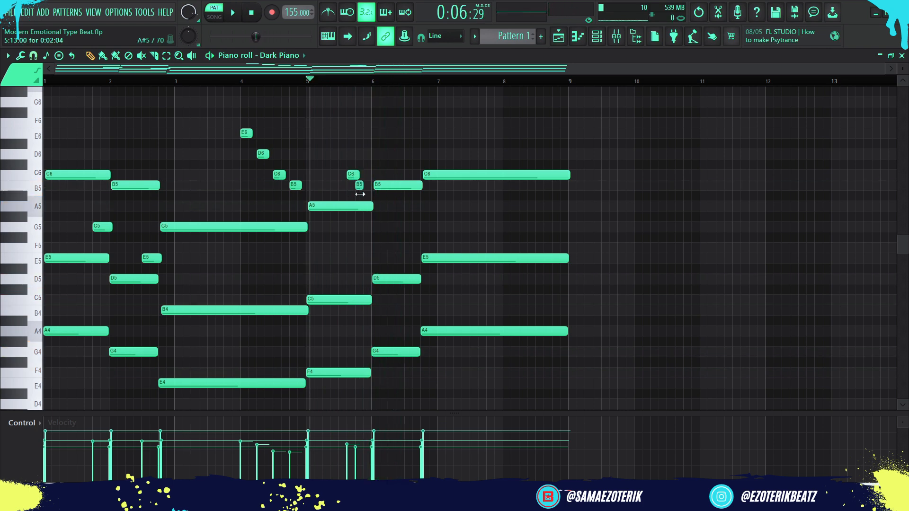
pyautogui.press('space')
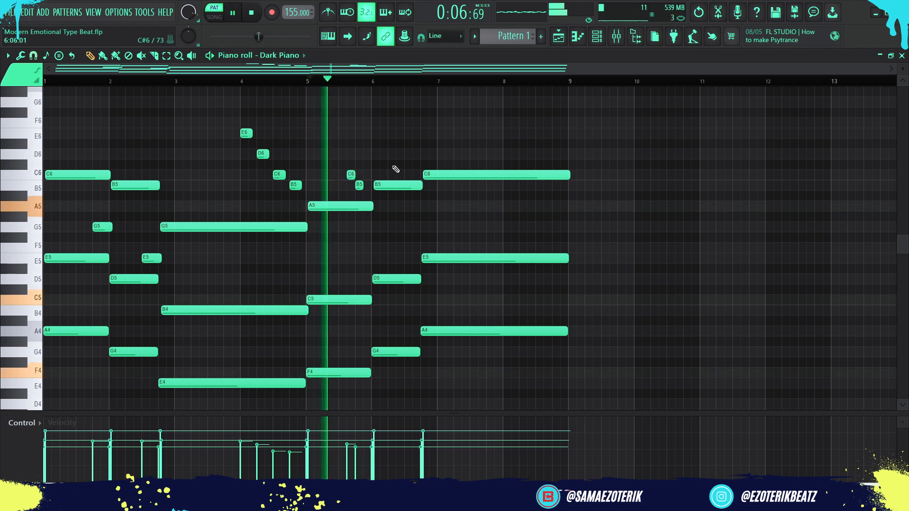
pyautogui.press('space')
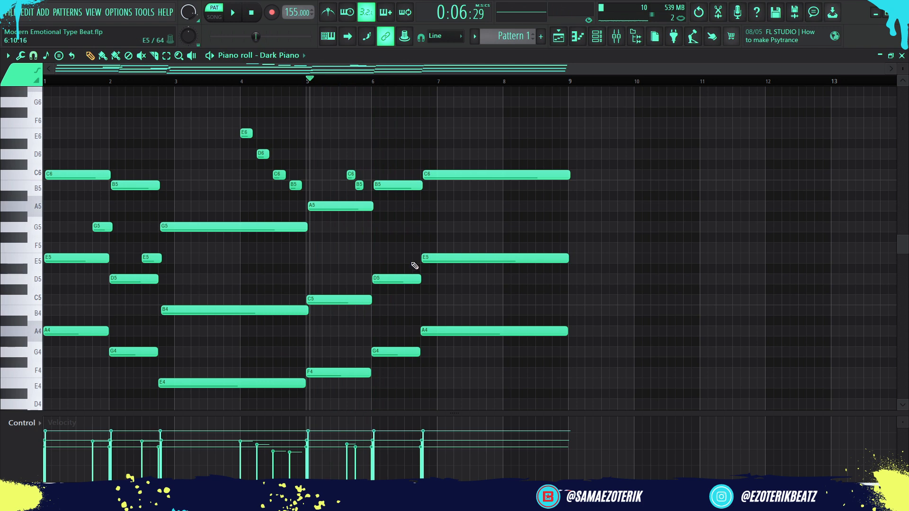
# Add a short F5 note at 6:09:00, audition it, and lower it to E5
pyautogui.click(407, 247)
pyautogui.press('space')
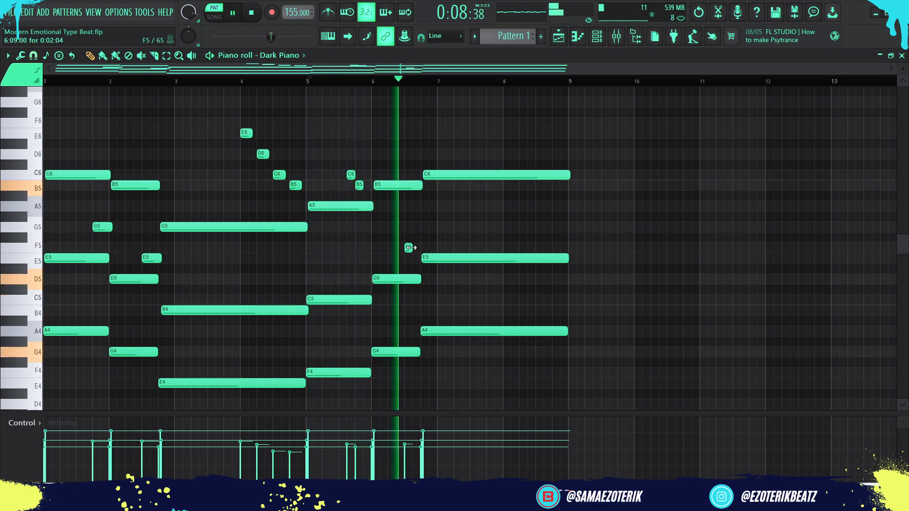
pyautogui.press('space')
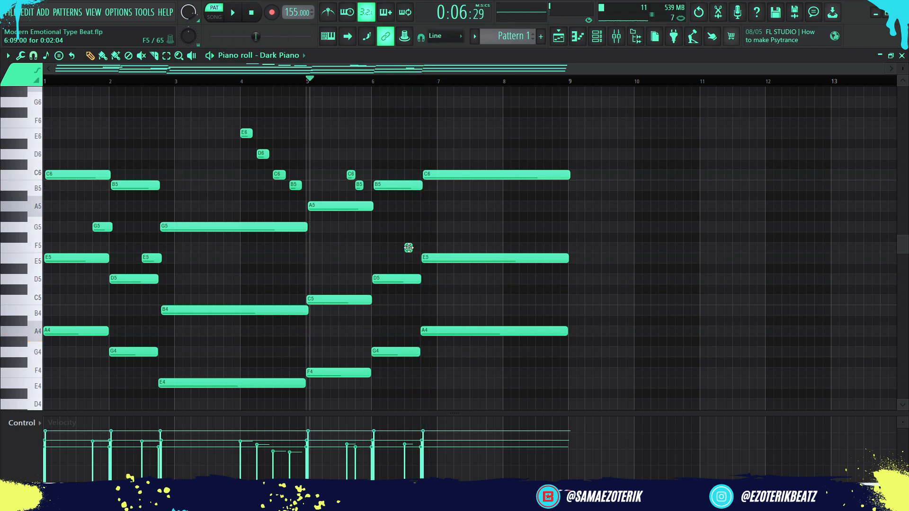
pyautogui.hotkey('shift', 'Down')
pyautogui.press('space')
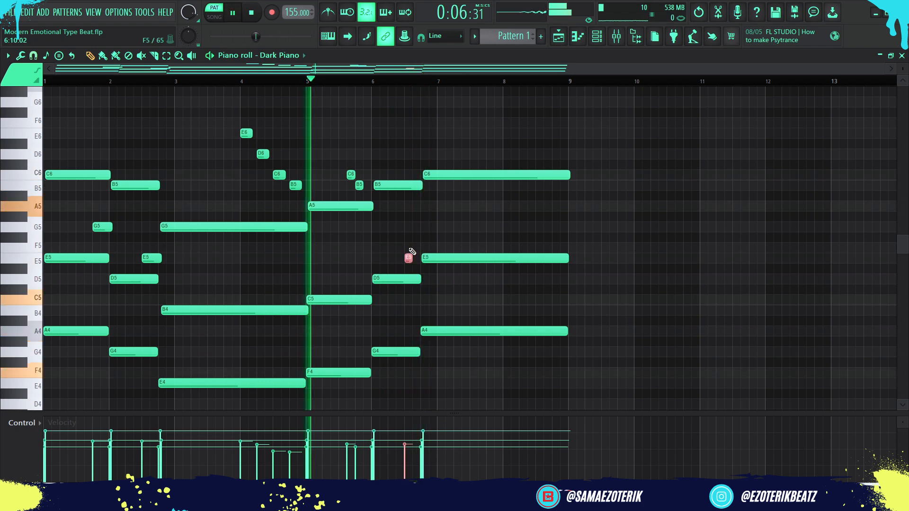
# Raise the short E5 note in bar 6 by an octave to E6 and add a D#6 note after it at 6:11:00
pyautogui.hotkey('ctrl', 'Up')
pyautogui.scroll(5, 415, 157)
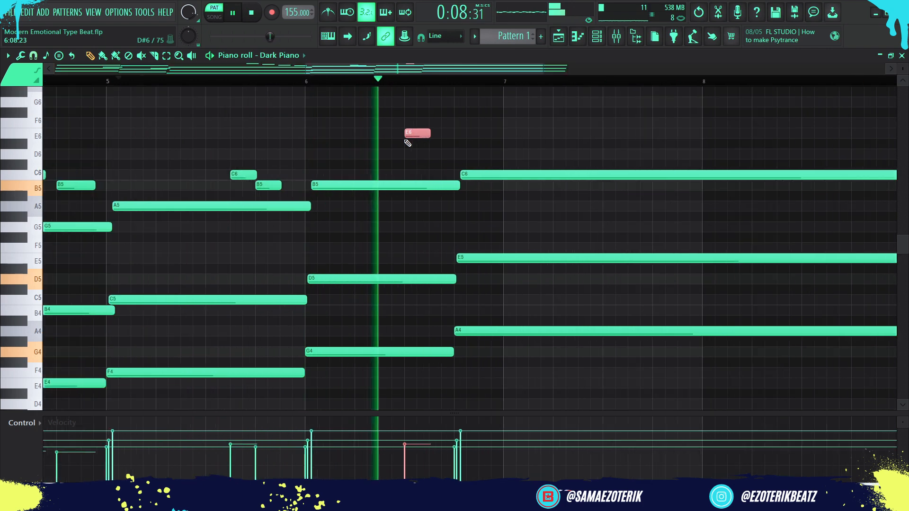
pyautogui.click(434, 143)
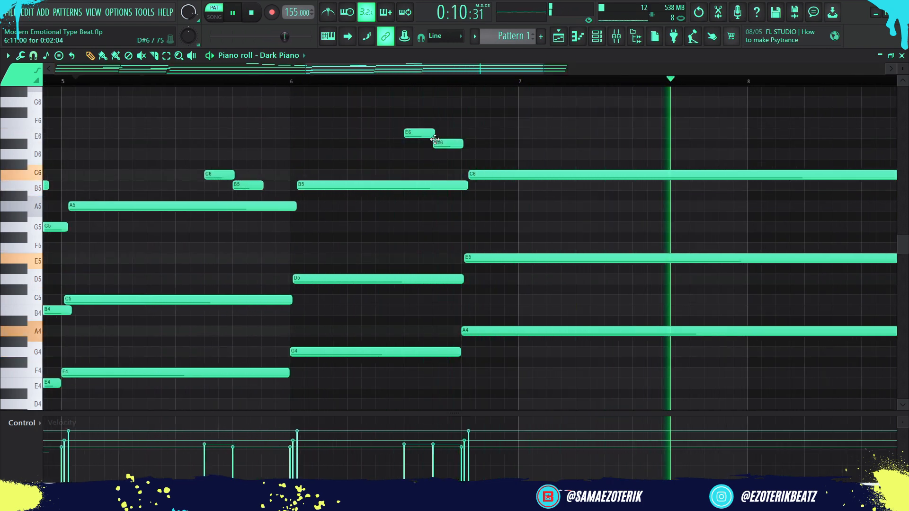
# Delete the D#6 note in bar 6, lengthen the E6 note to just past the start of the last chord, and audition it
pyautogui.rightClick(443, 143)
pyautogui.moveTo(434, 133); pyautogui.dragTo(477, 133)
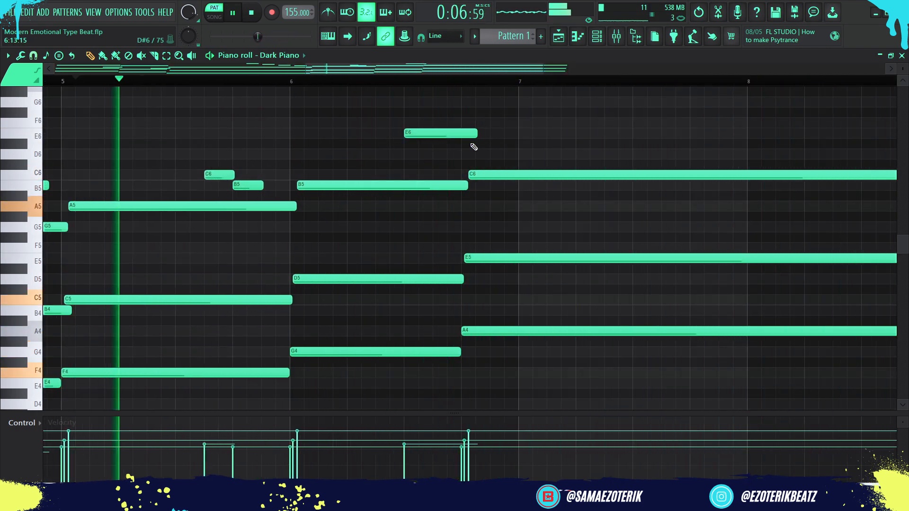
pyautogui.scroll(-5, 473, 147)
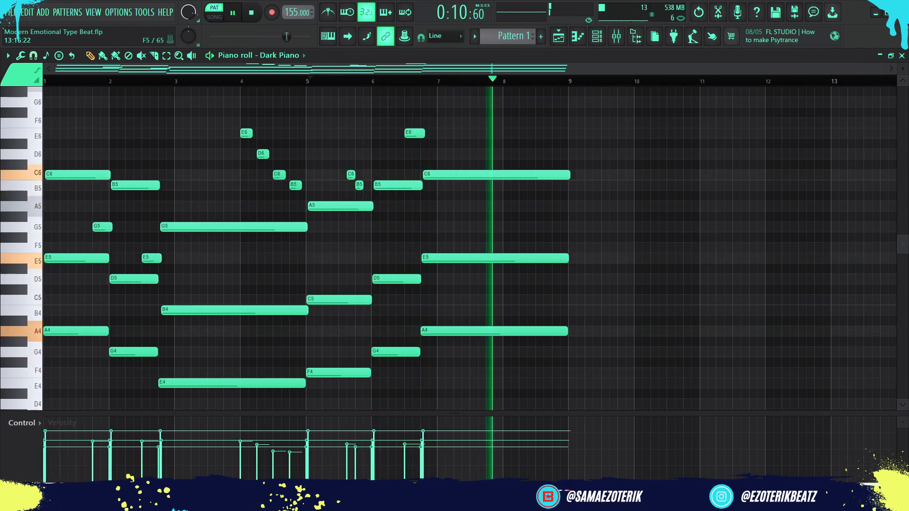
pyautogui.press('space')
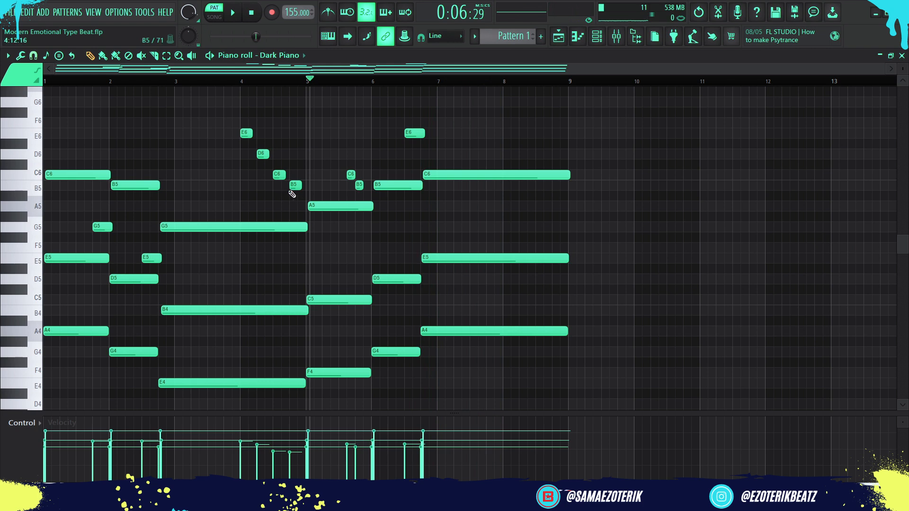
# Copy the four-note descending run from bar 4 to bar 8 and transpose the copy to A6, G6, F6 and E6
pyautogui.moveTo(300, 192); pyautogui.dragTo(235, 128)
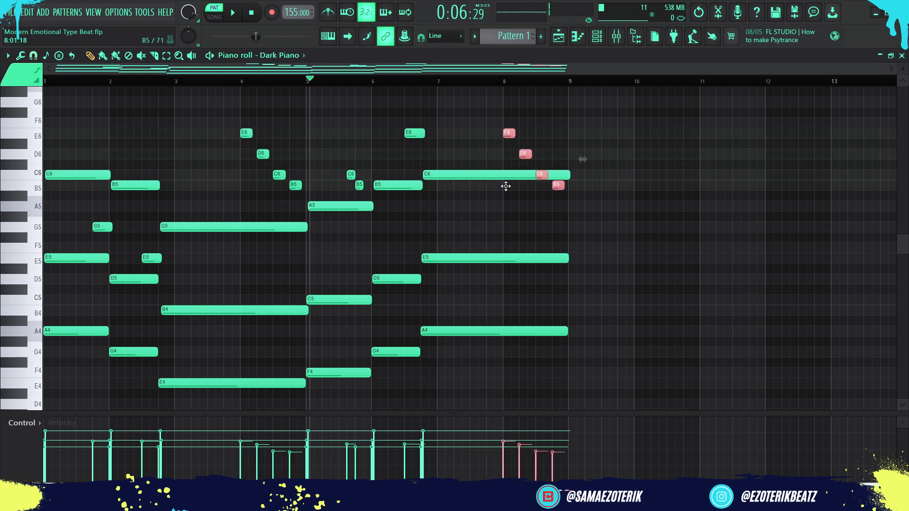
pyautogui.hotkey('ctrl', 'Up')
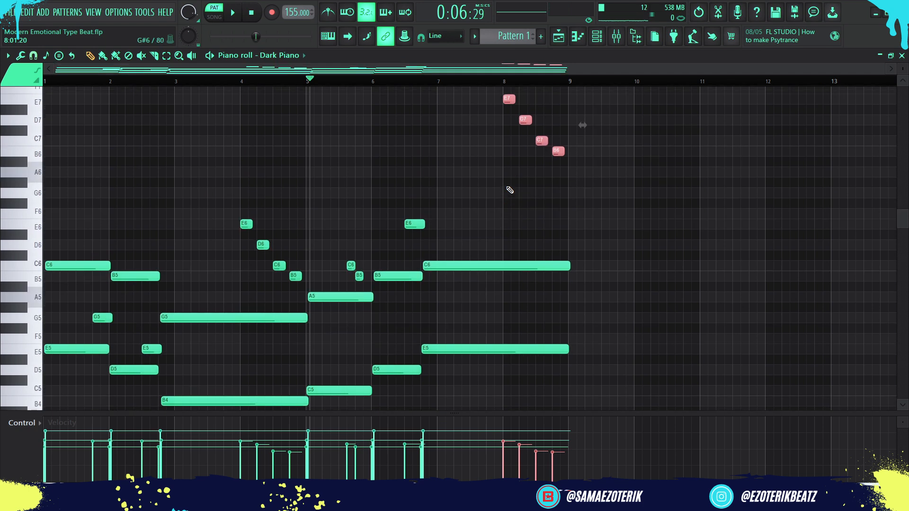
pyautogui.hotkey('shift', 'Up')
pyautogui.hotkey('shift', 'Up')
pyautogui.hotkey('shift', 'Up')
pyautogui.hotkey('shift', 'Up')
pyautogui.hotkey('shift', 'Up')
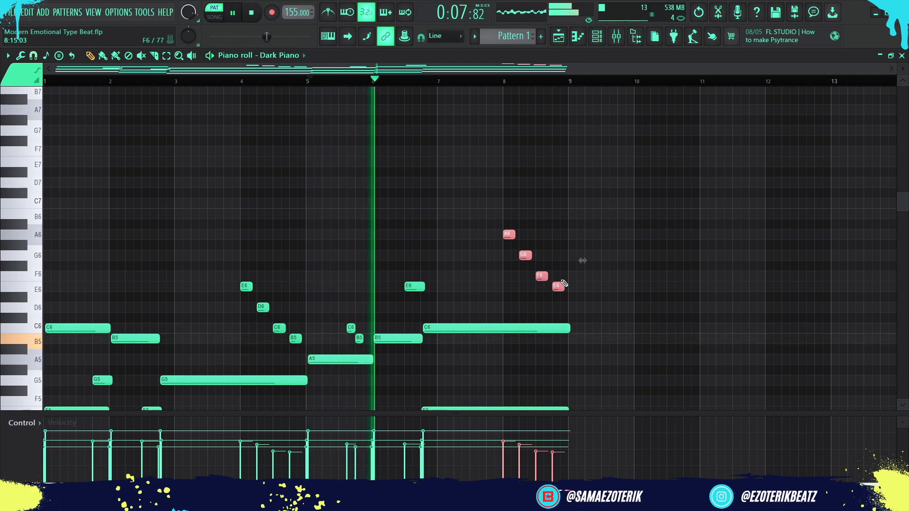
# Shorten the final chord's C6, E5 and A4 notes so they end just before bar 9
pyautogui.scroll(-3, 563, 284)
pyautogui.scroll(-3, 562, 284)
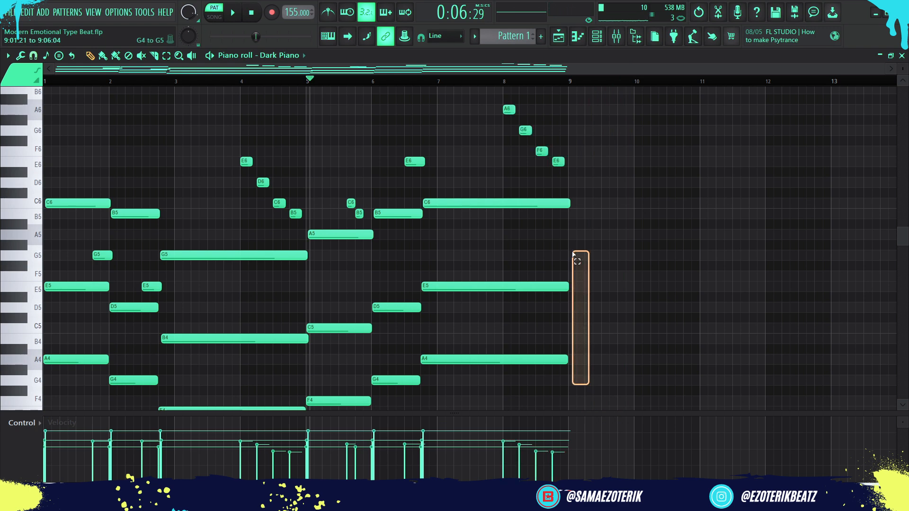
pyautogui.moveTo(573, 254); pyautogui.dragTo(561, 180)
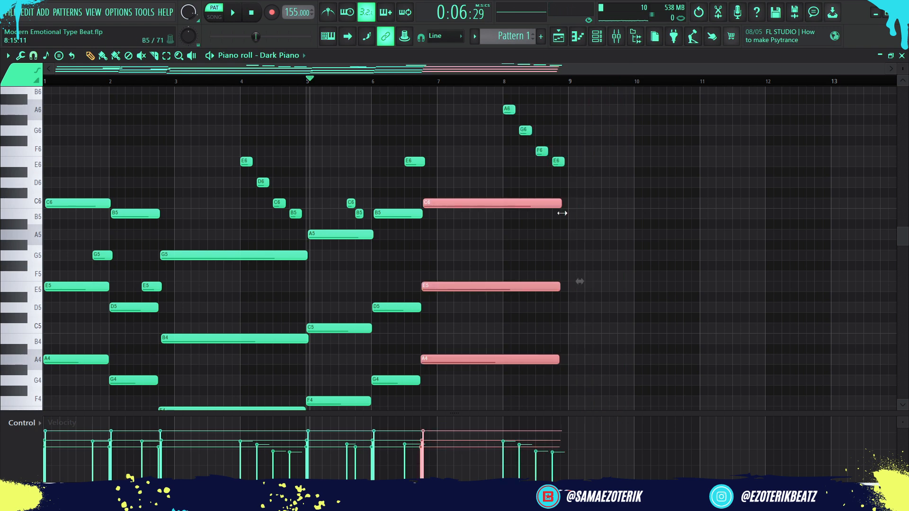
pyautogui.scroll(-1, 733, 188)
pyautogui.scroll(2, 750, 189)
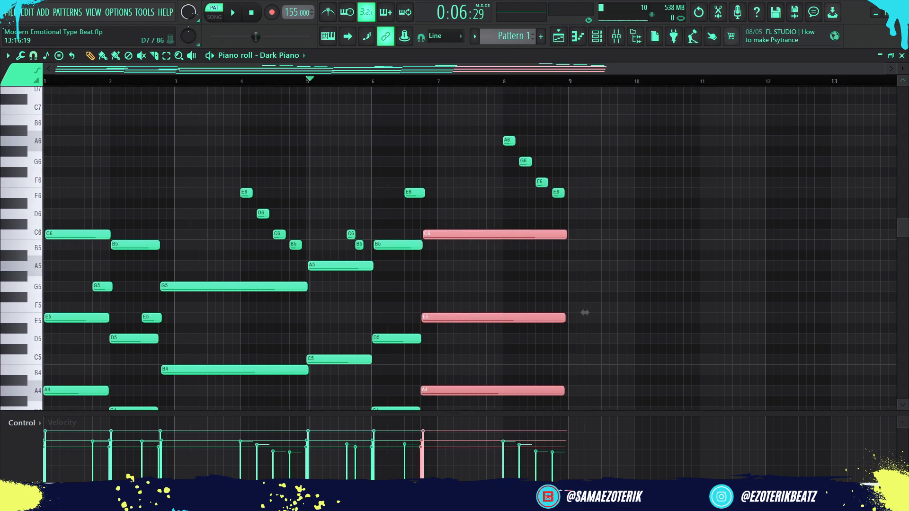
# Select every note in bars 1 to 8 and place a copy starting at bar 9
pyautogui.moveTo(902, 69); pyautogui.dragTo(901, 66)
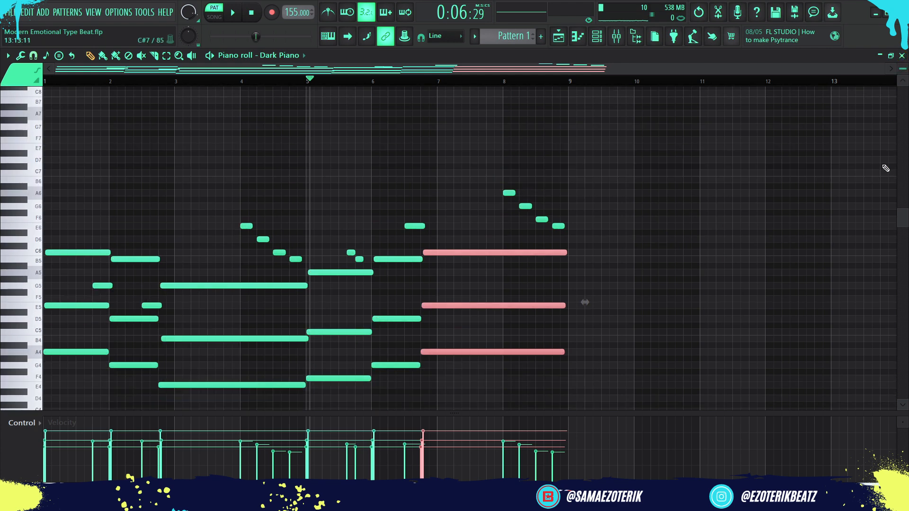
pyautogui.scroll(-1, 763, 265)
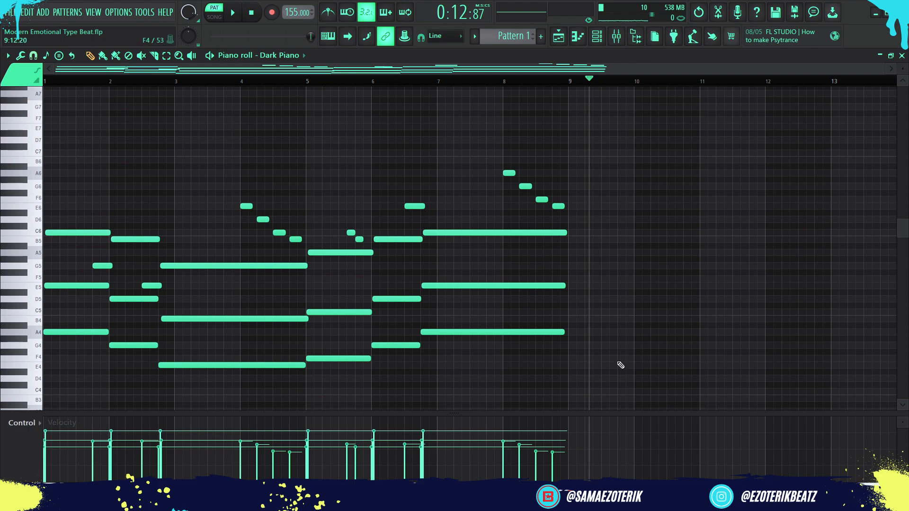
pyautogui.moveTo(618, 362); pyautogui.dragTo(45, 165)
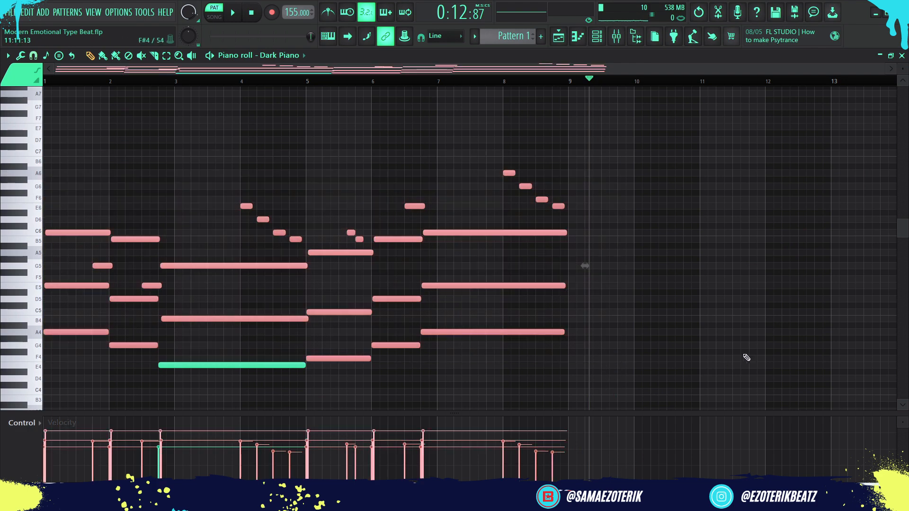
pyautogui.click(587, 394)
pyautogui.moveTo(610, 387); pyautogui.dragTo(44, 132)
pyautogui.moveTo(57, 286); pyautogui.dragTo(584, 288)
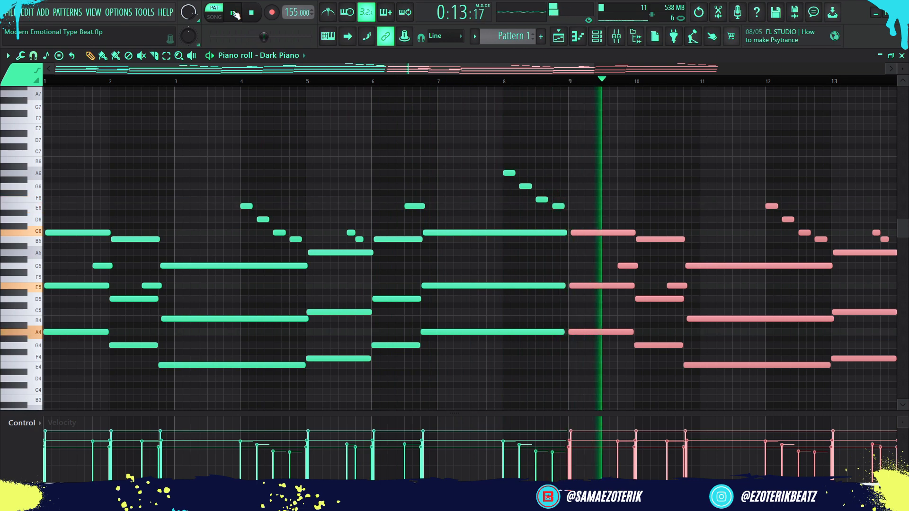
# Audition the extended pattern, checking the bar 8 run and the transition into the copied section
pyautogui.press('space')
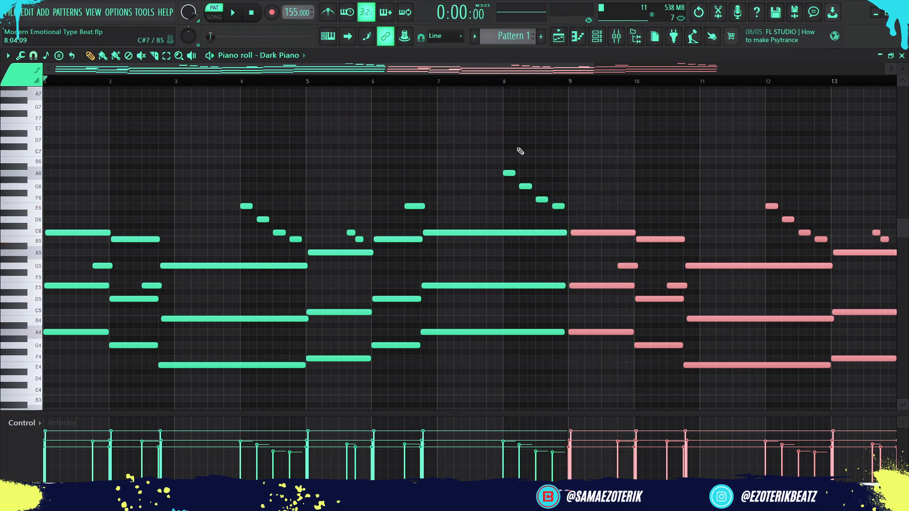
pyautogui.scroll(-3, 571, 280)
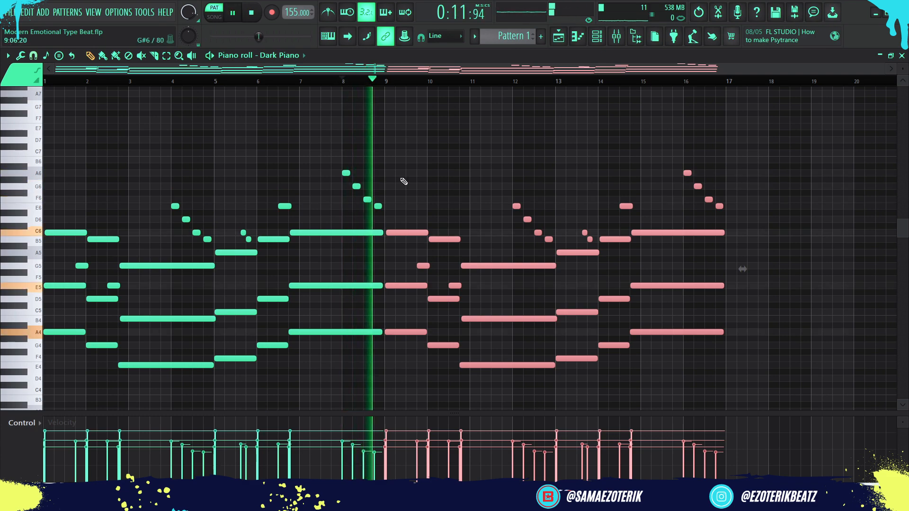
pyautogui.scroll(3, 393, 225)
pyautogui.press('space')
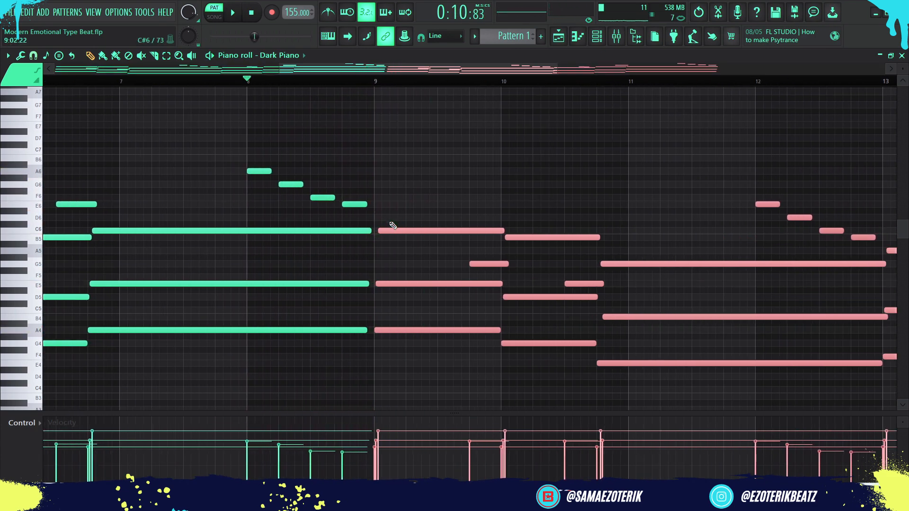
# Add a 2:03:05 long note in bar 9 and position it on C5 at 9:09:00
pyautogui.scroll(3, 421, 247)
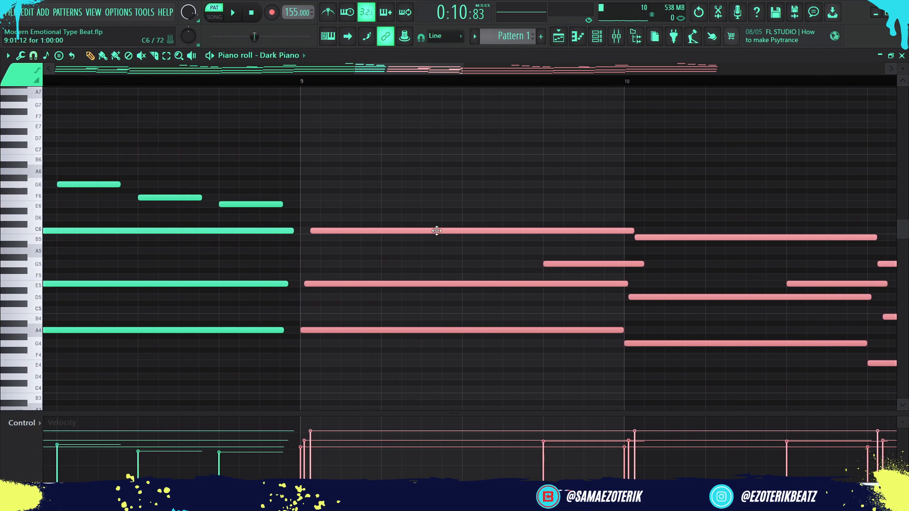
pyautogui.click(442, 315)
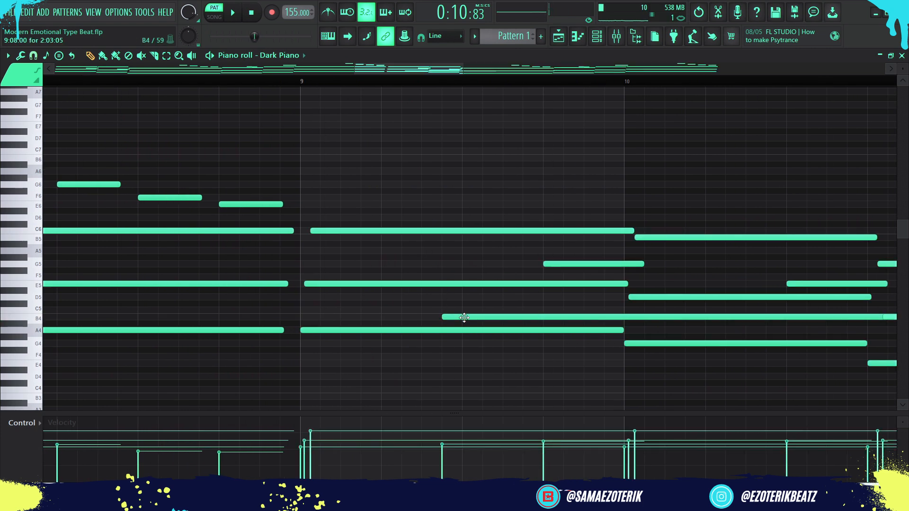
pyautogui.moveTo(904, 69); pyautogui.dragTo(904, 63)
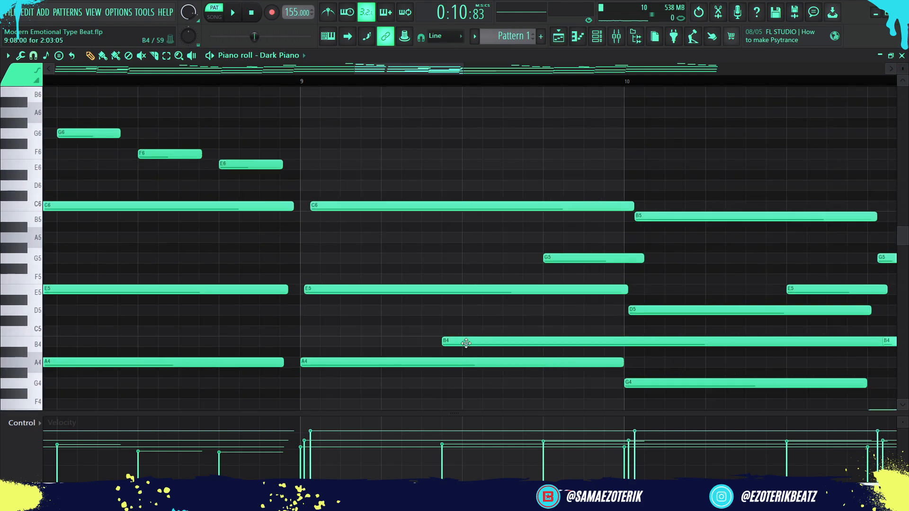
pyautogui.moveTo(465, 343); pyautogui.dragTo(453, 328)
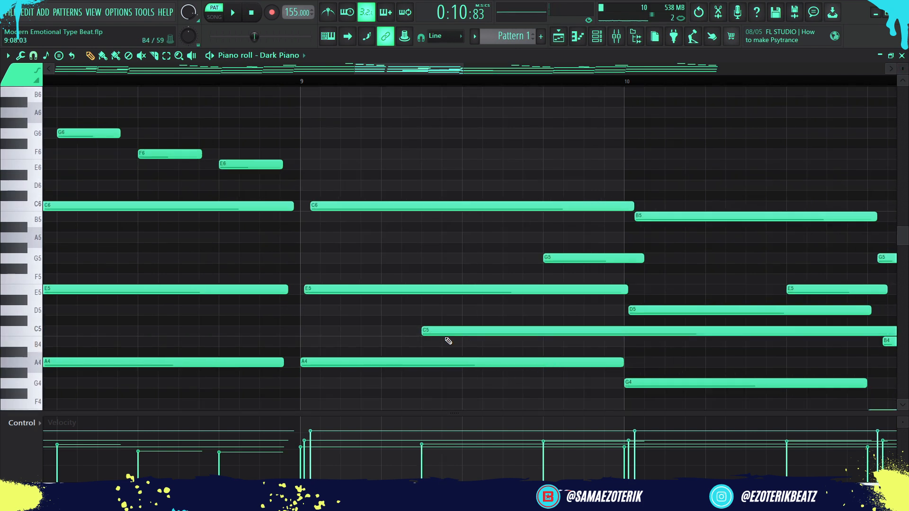
pyautogui.keyDown('ctrl'); pyautogui.click(484, 333); pyautogui.keyUp('ctrl')
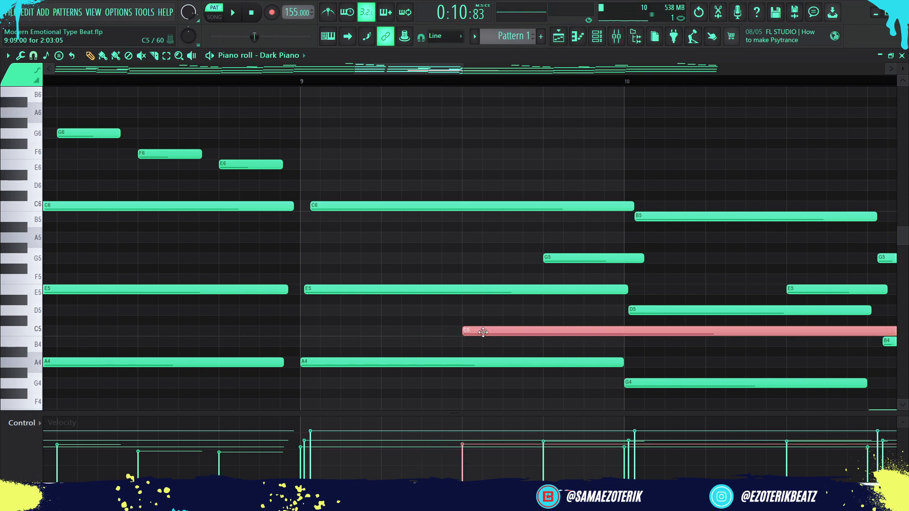
# Raise the added C5 note in bar 9 to G6, shorten it to end at bar 10, and audition it from bar 8
pyautogui.press('Up')
pyautogui.press('Up')
pyautogui.press('Up')
pyautogui.press('Up')
pyautogui.press('Up')
pyautogui.press('Up')
pyautogui.press('Up')
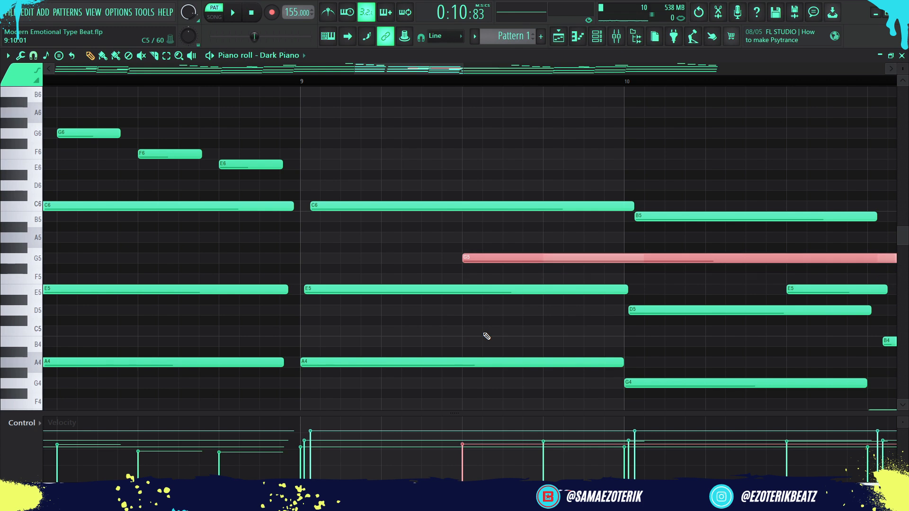
pyautogui.hotkey('ctrl', 'Up')
pyautogui.keyDown('ctrl'); pyautogui.scroll(-4, 487, 336); pyautogui.keyUp('ctrl')
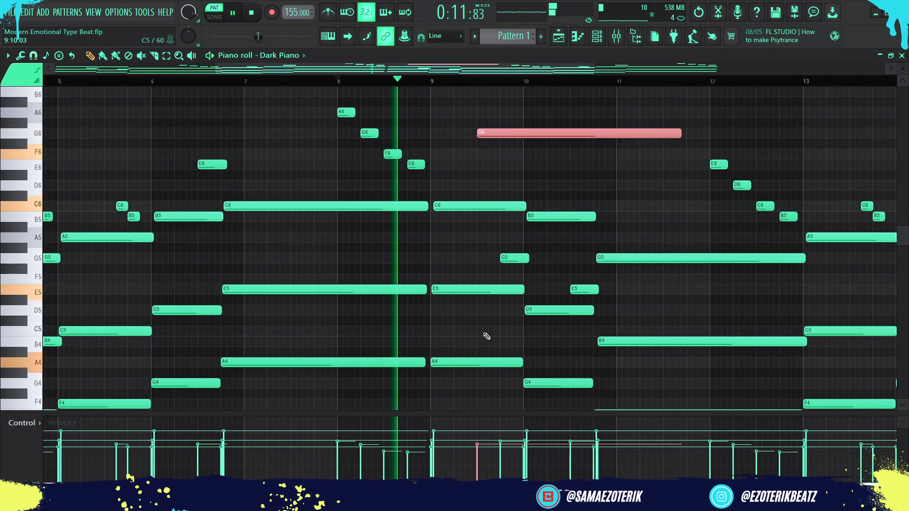
pyautogui.moveTo(636, 146); pyautogui.dragTo(521, 158)
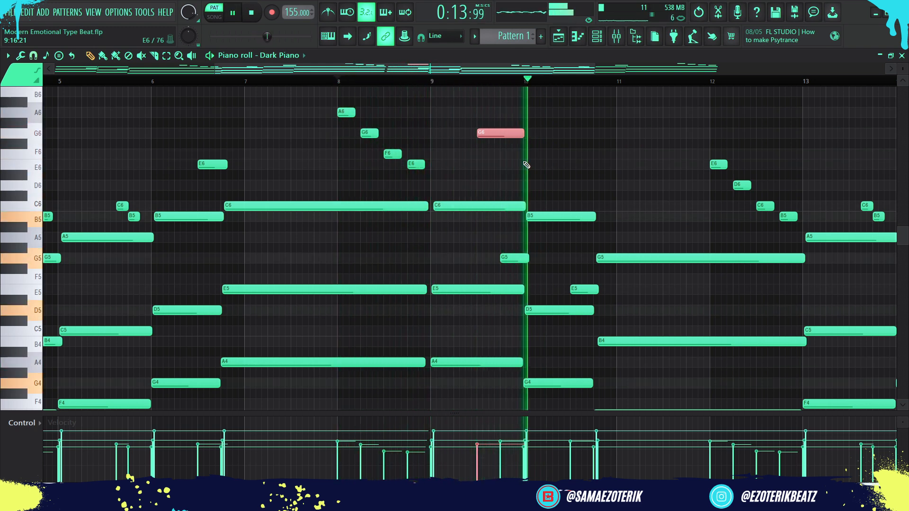
pyautogui.press('space')
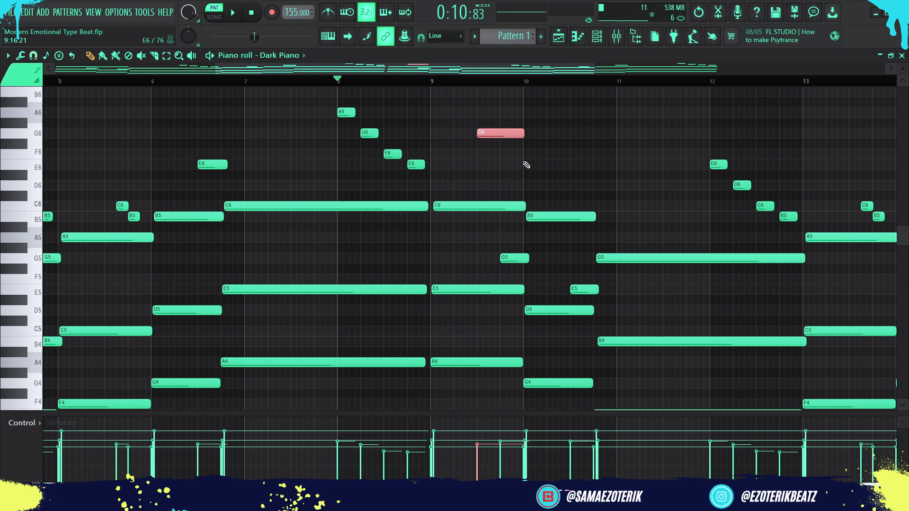
pyautogui.click(616, 42)
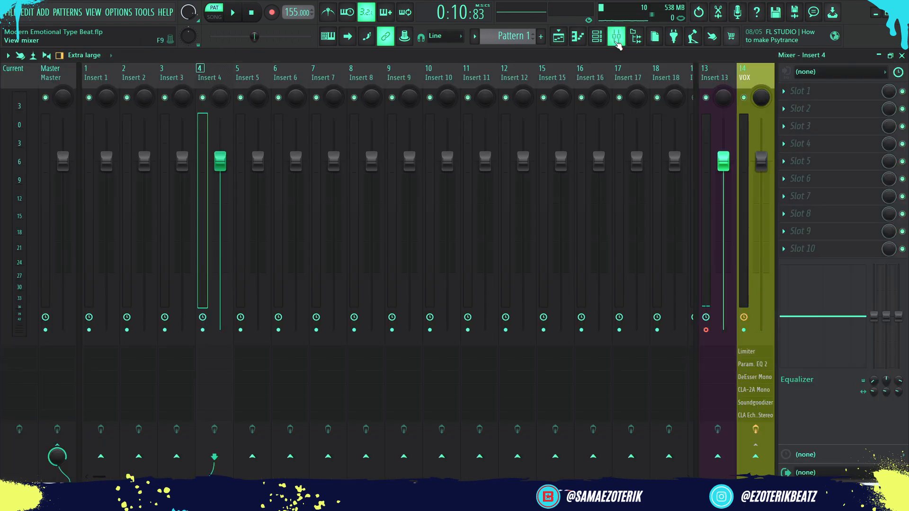
pyautogui.click(558, 38)
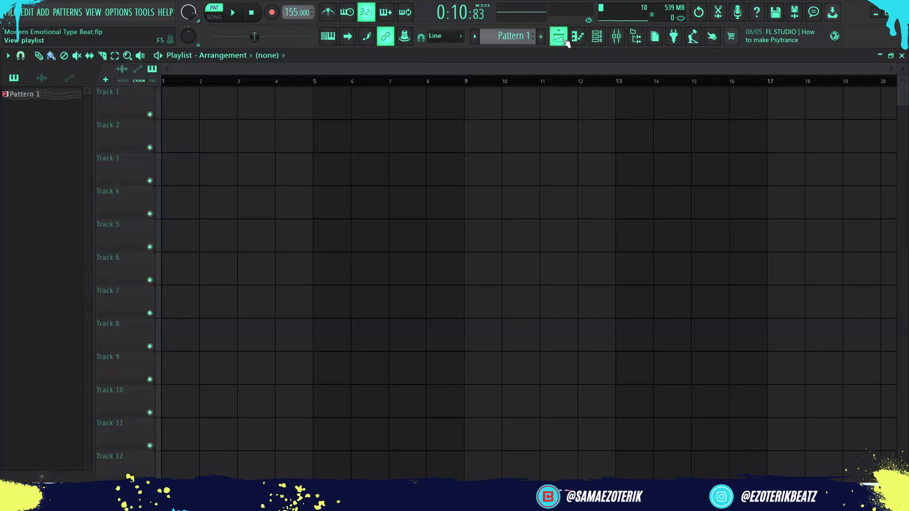
pyautogui.click(565, 42)
pyautogui.click(566, 42)
pyautogui.click(565, 42)
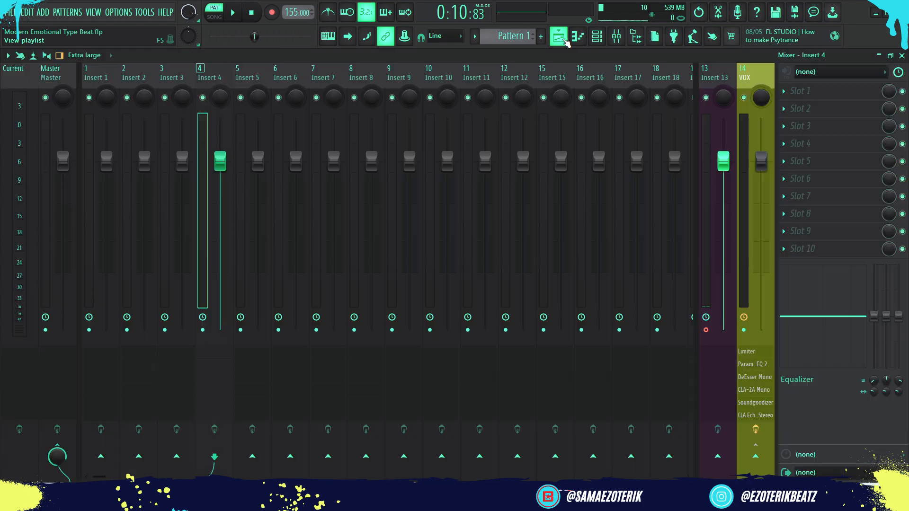
pyautogui.click(565, 42)
pyautogui.click(565, 42)
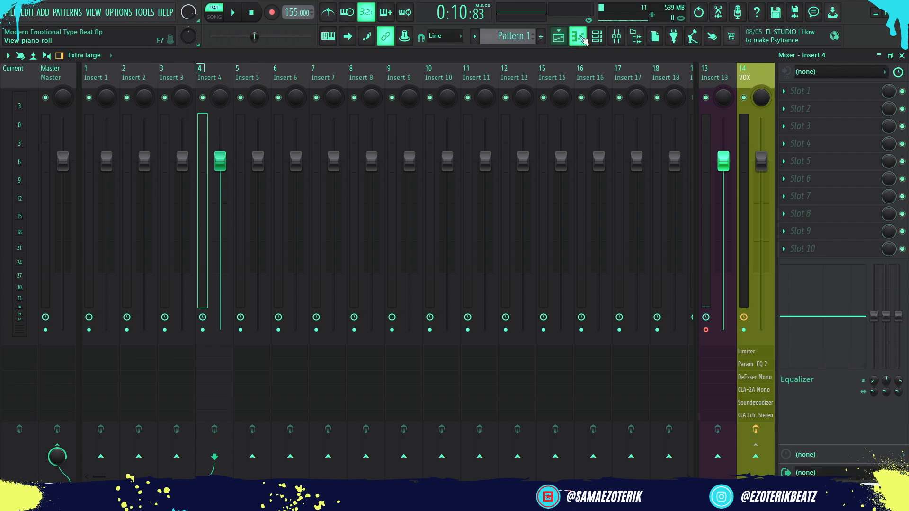
pyautogui.click(584, 41)
# Audition from bar 8 and double bar 10's short E5 and the following long G5 an octave higher as E6 and G6
pyautogui.press('space')
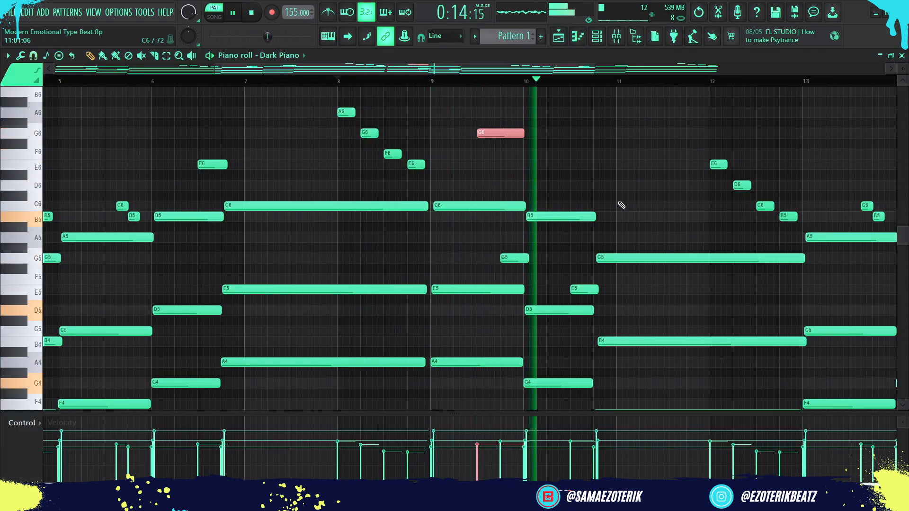
pyautogui.press('space')
pyautogui.scroll(4, 586, 196)
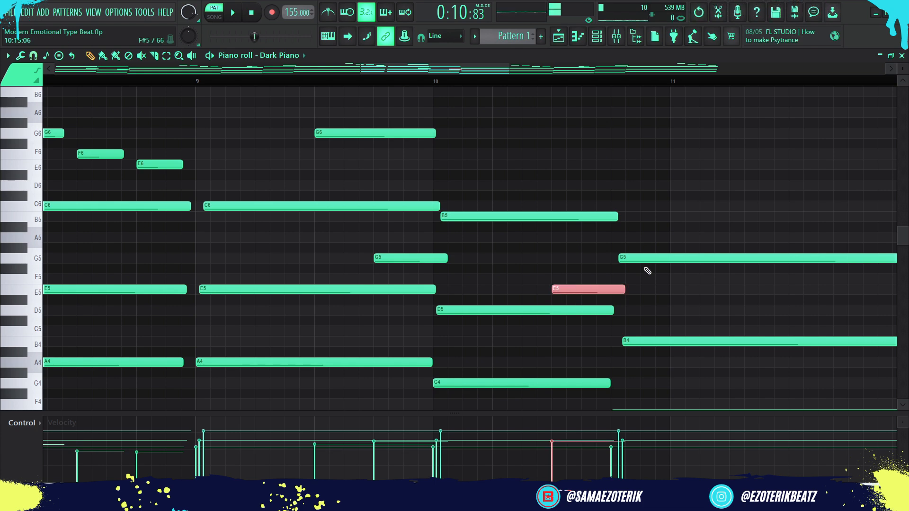
pyautogui.doubleClick(572, 292)
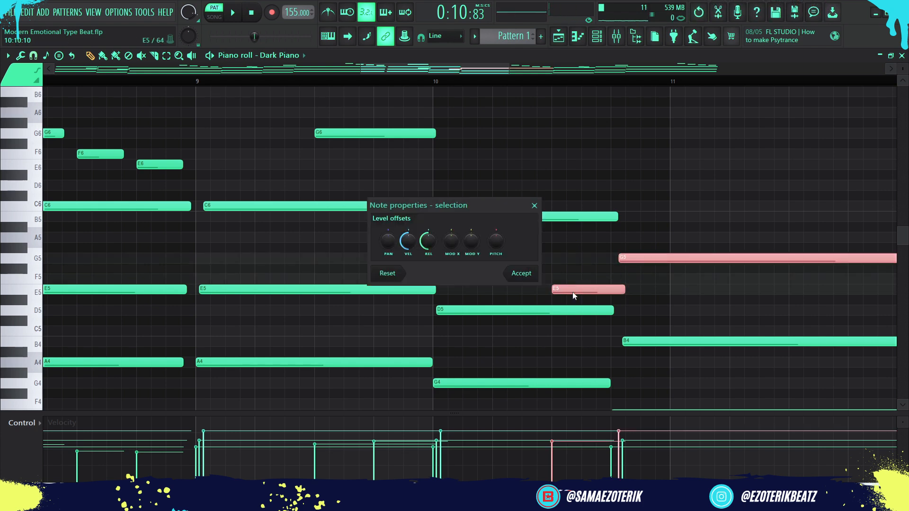
pyautogui.click(534, 205)
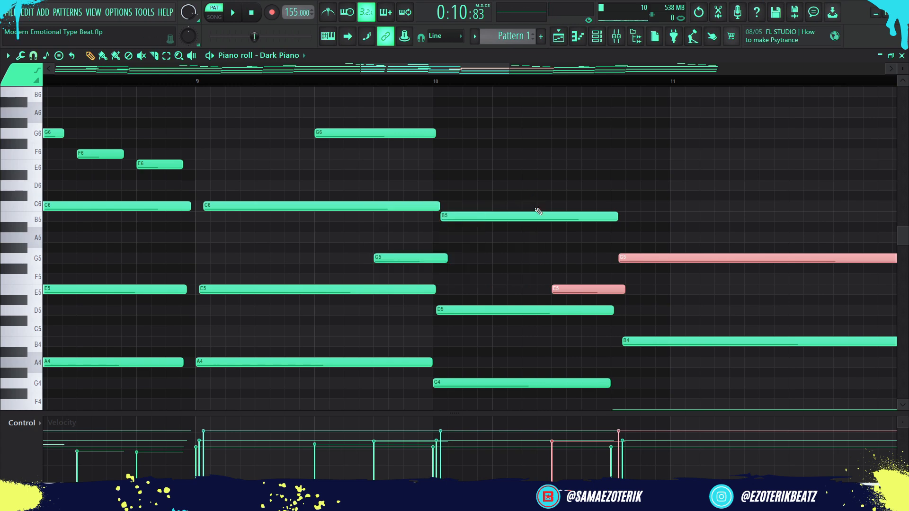
pyautogui.hotkey('ctrl', 'Up')
# Raise the short E6 note at 10:09:00 by an octave to E7 and audition it from bar 8
pyautogui.scroll(-2, 492, 165)
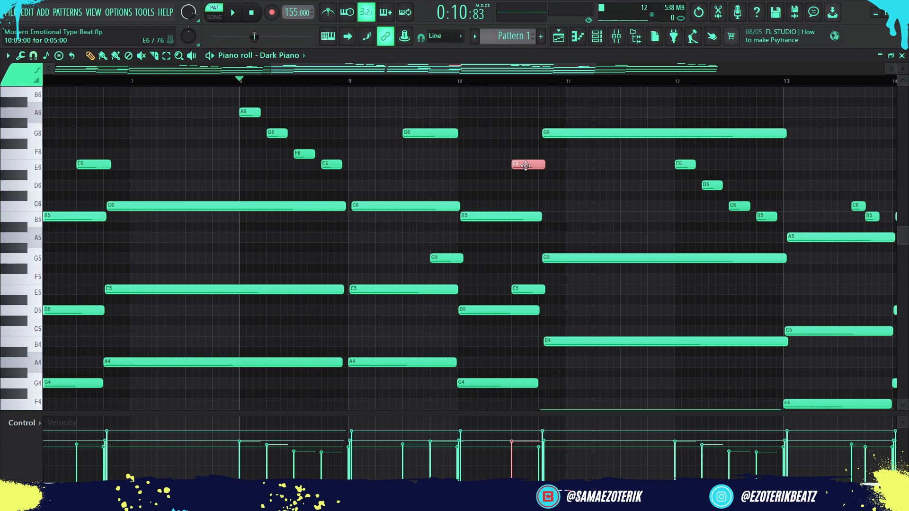
pyautogui.hotkey('ctrl', 'Up')
pyautogui.scroll(-2, 527, 171)
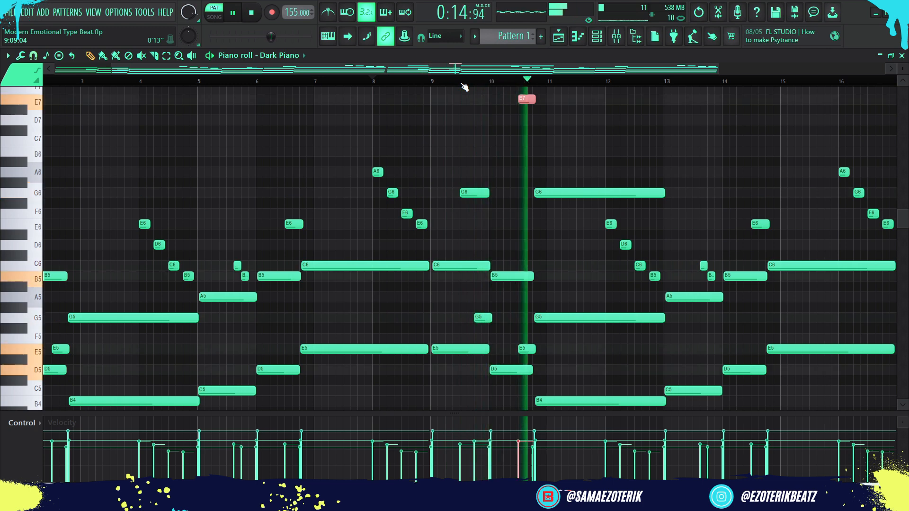
# Start bar 10's long G6 note slightly earlier at 10:13:01, shorten it to end at bar 11, and lower its velocity
pyautogui.scroll(4, 612, 195)
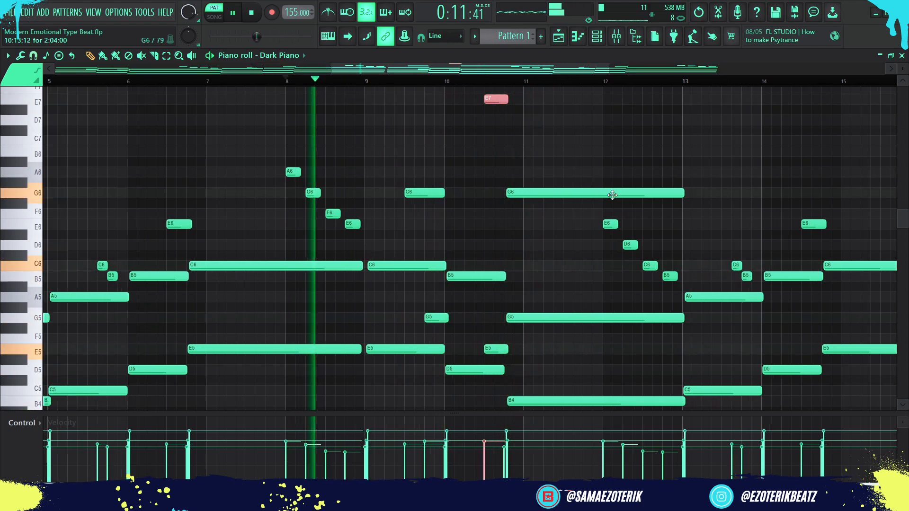
pyautogui.scroll(3, 416, 210)
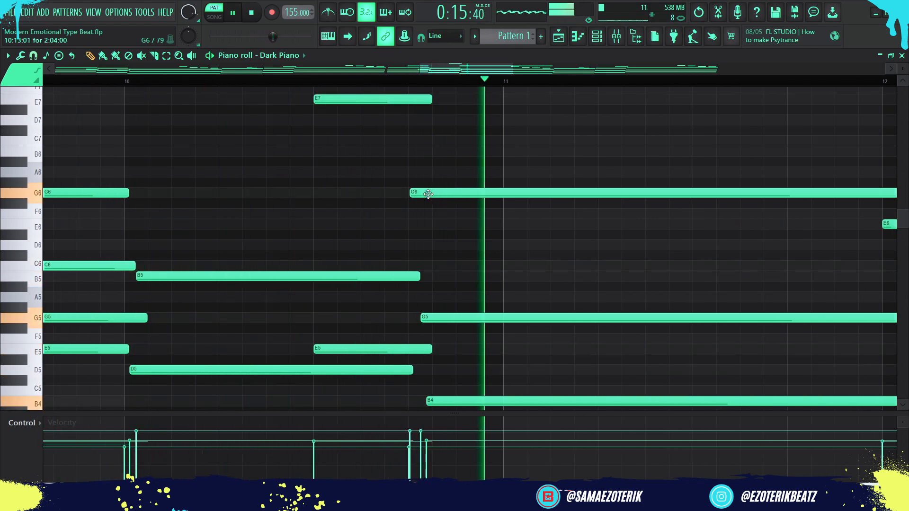
pyautogui.scroll(-3, 450, 208)
pyautogui.click(445, 193)
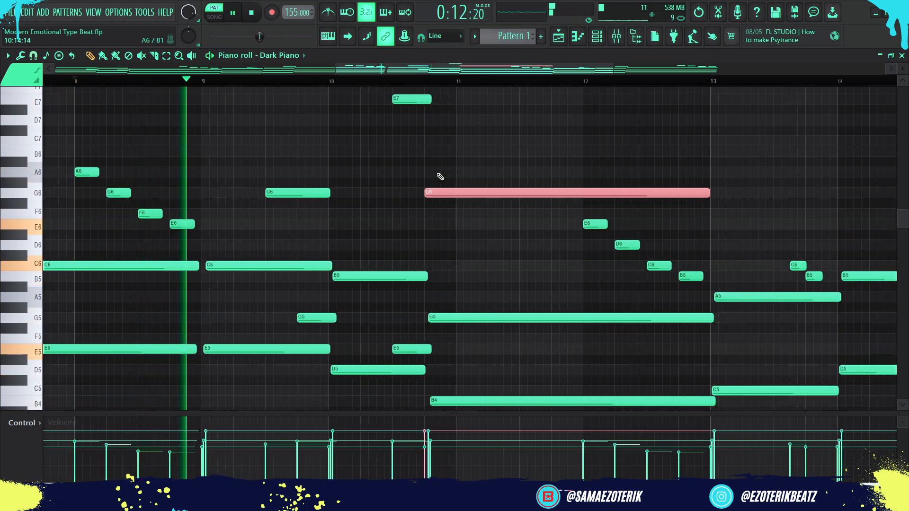
pyautogui.moveTo(709, 193); pyautogui.dragTo(455, 194)
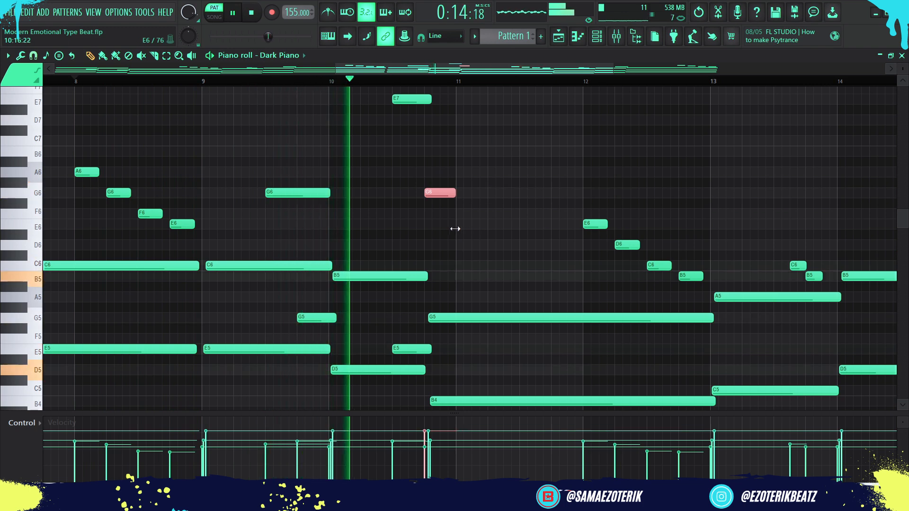
pyautogui.click(427, 443)
pyautogui.moveTo(426, 442); pyautogui.dragTo(425, 456)
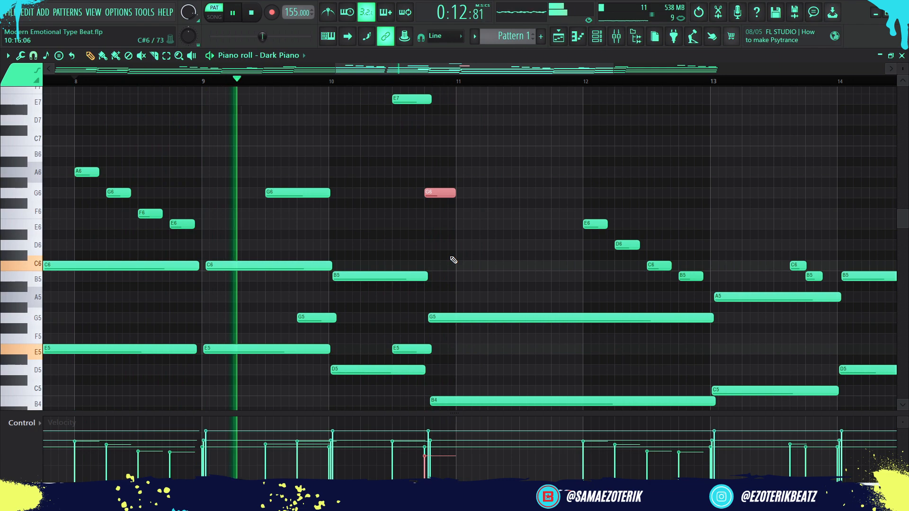
pyautogui.scroll(-4, 451, 259)
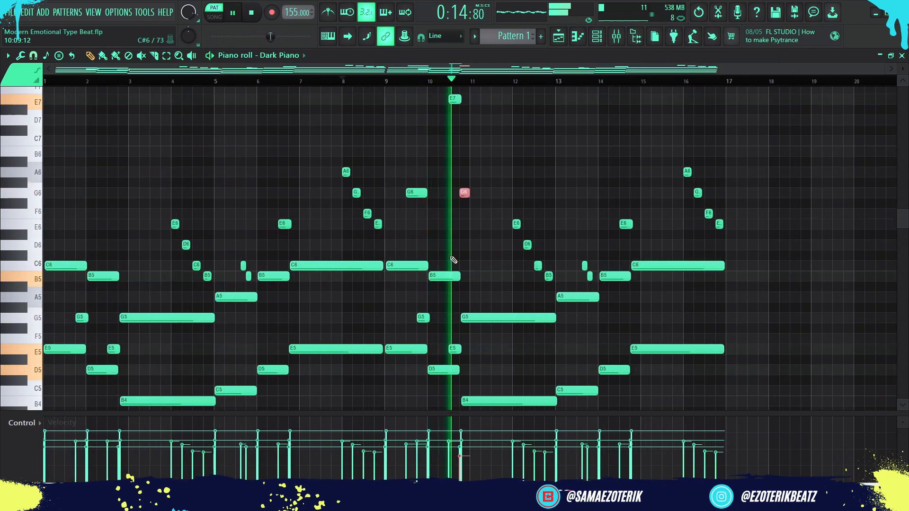
pyautogui.press('space')
# Extend the shortened G6 note to end at bar 12, raise its velocity slightly, and audition it from bar 8
pyautogui.scroll(4, 453, 260)
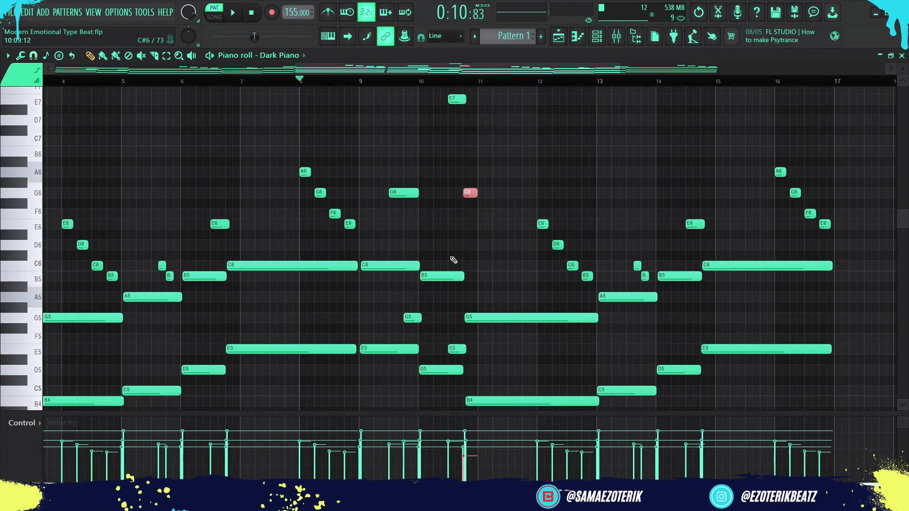
pyautogui.press('space')
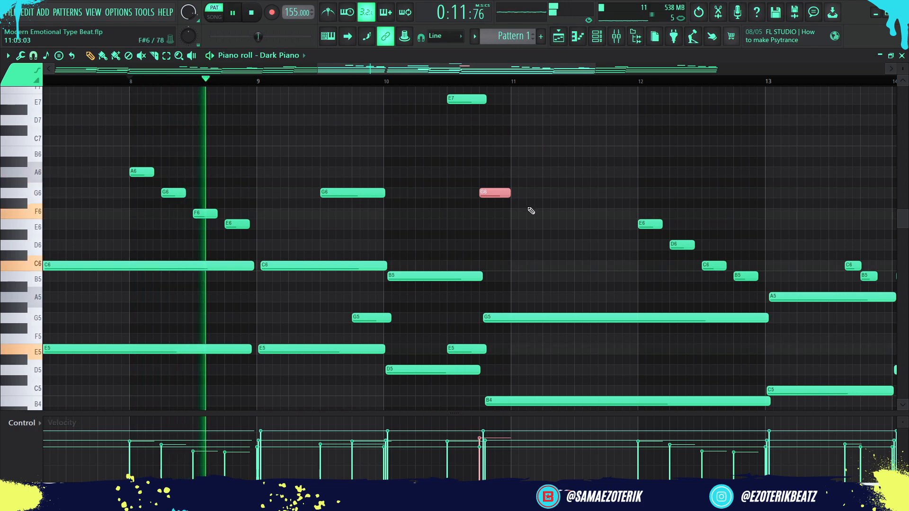
pyautogui.moveTo(506, 192); pyautogui.dragTo(622, 194)
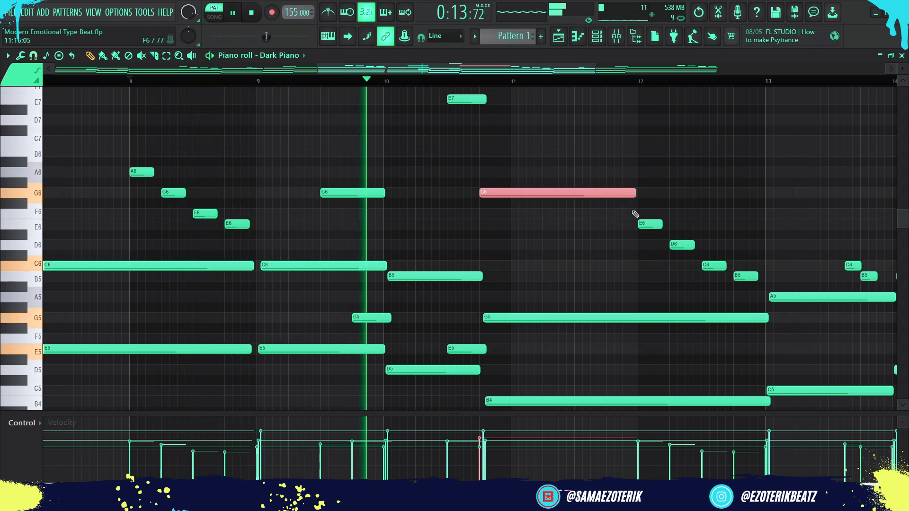
pyautogui.scroll(-4, 444, 255)
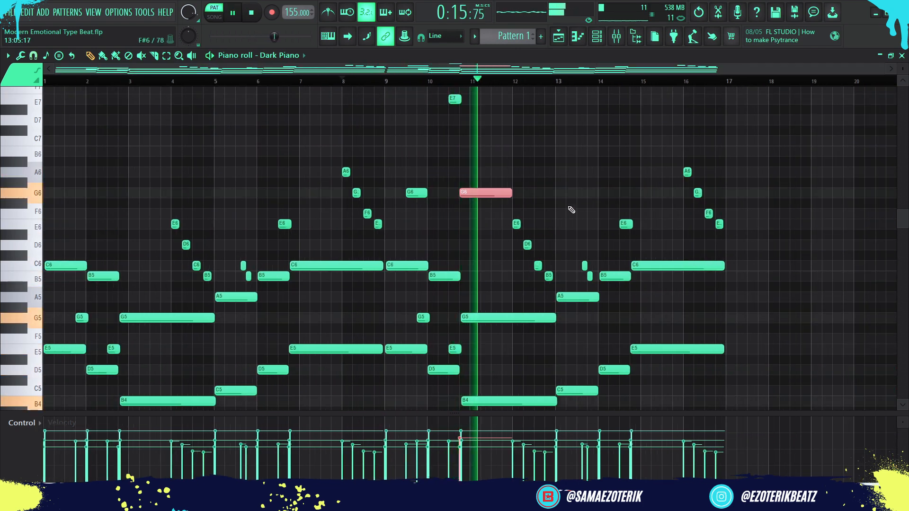
pyautogui.scroll(4, 595, 193)
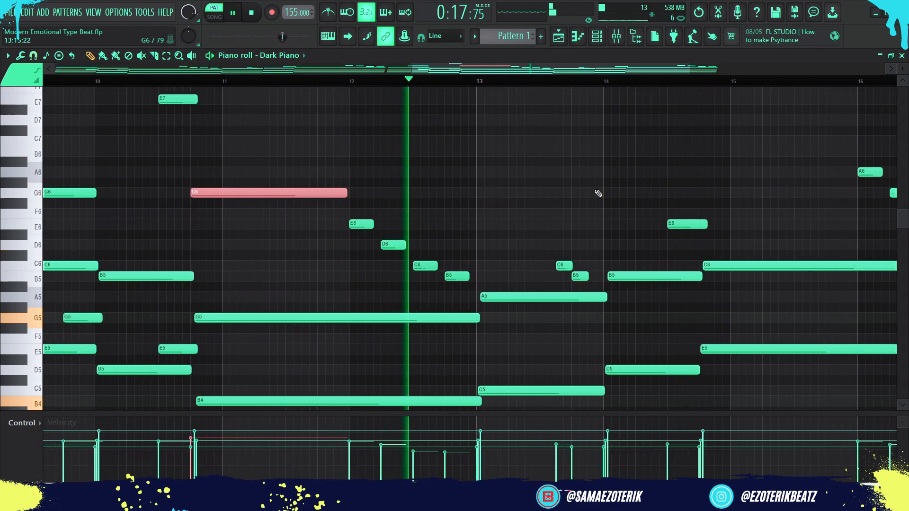
pyautogui.scroll(-4, 598, 193)
pyautogui.press('space')
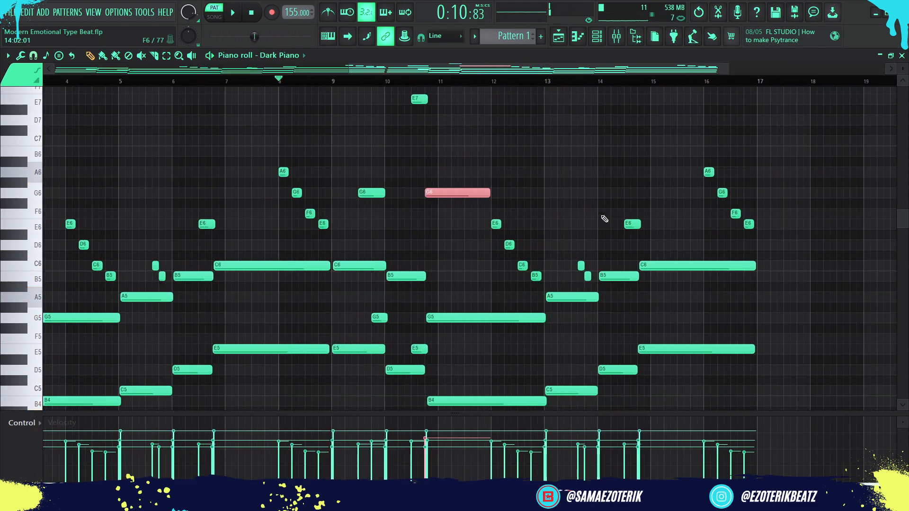
# Add an F6 note at 13:09:00 ending at bar 14 and audition it from bar 8
pyautogui.scroll(4, 548, 239)
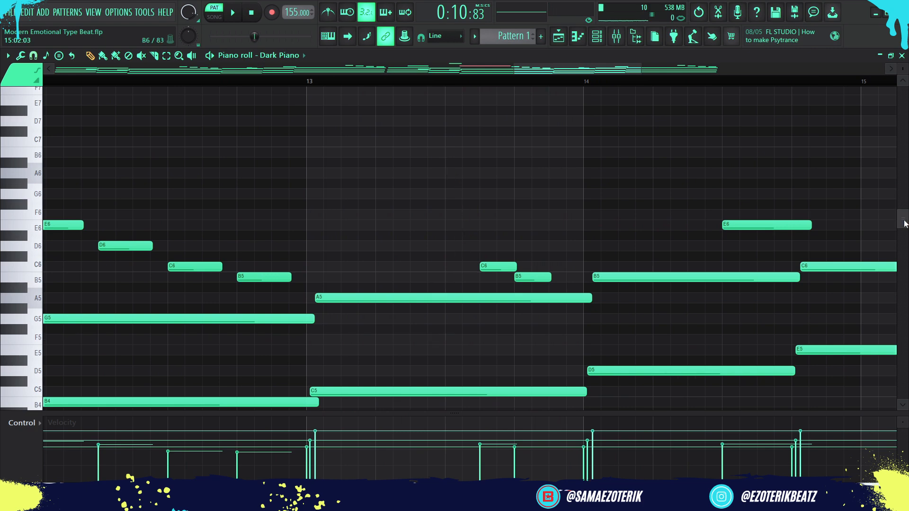
pyautogui.scroll(-2, 451, 209)
pyautogui.scroll(3, 451, 209)
pyautogui.click(445, 198)
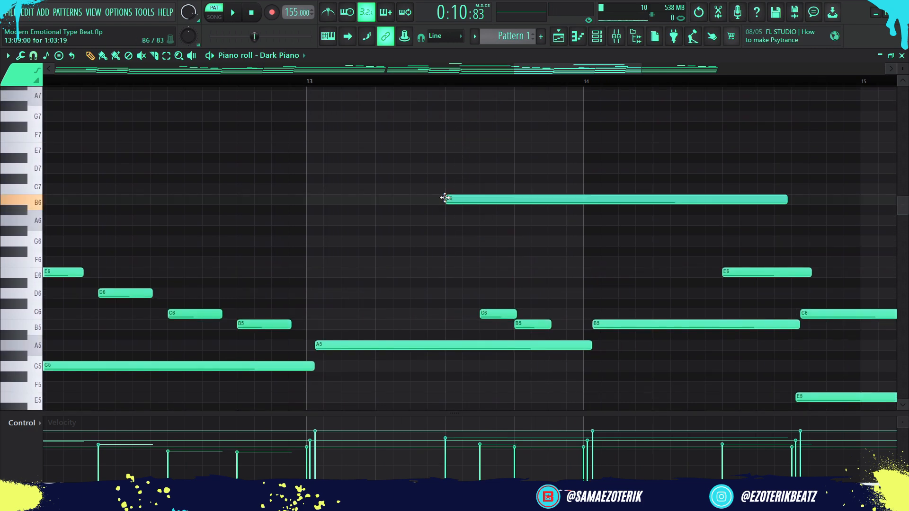
pyautogui.moveTo(547, 202); pyautogui.dragTo(548, 264)
pyautogui.scroll(-3, 554, 275)
pyautogui.press('space')
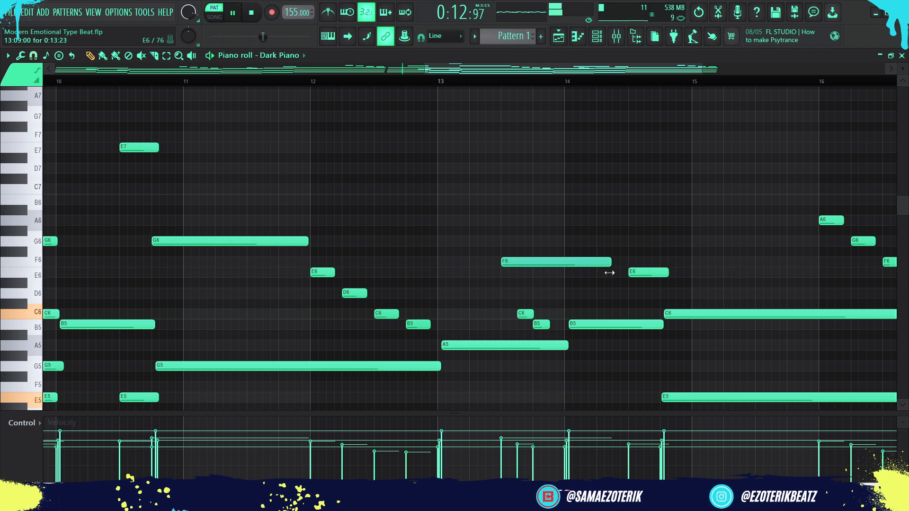
pyautogui.scroll(-3, 566, 280)
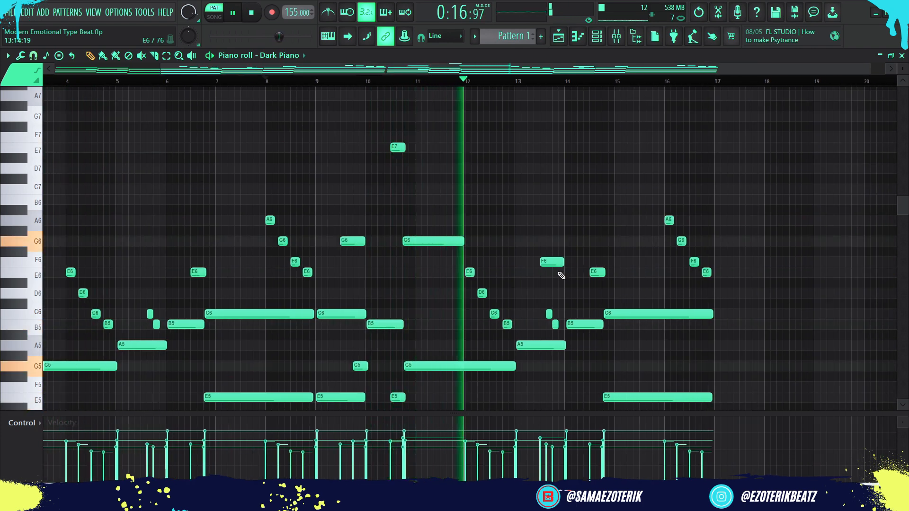
# Try the F6 note in bar 13 an octave higher as F7 and audition from bar 13
pyautogui.click(551, 262)
pyautogui.hotkey('ctrl', 'Up')
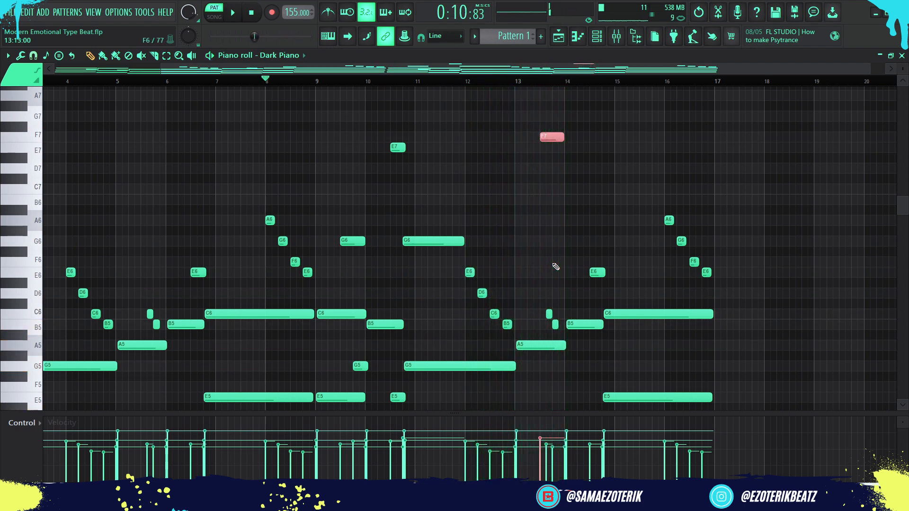
pyautogui.click(518, 81)
pyautogui.scroll(2, 633, 237)
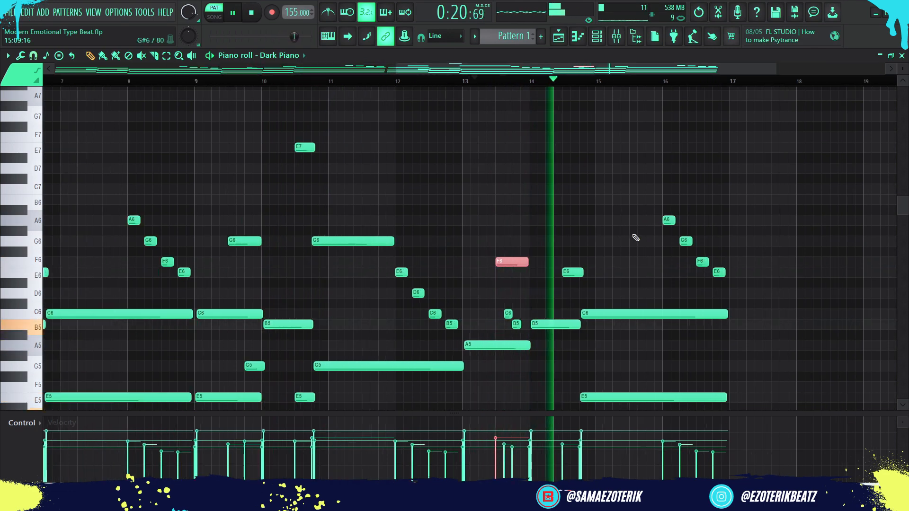
pyautogui.press('space')
# Add a short C6 note at the end of bar 13, following the short C6 and B5, and lower its velocity
pyautogui.scroll(3, 464, 262)
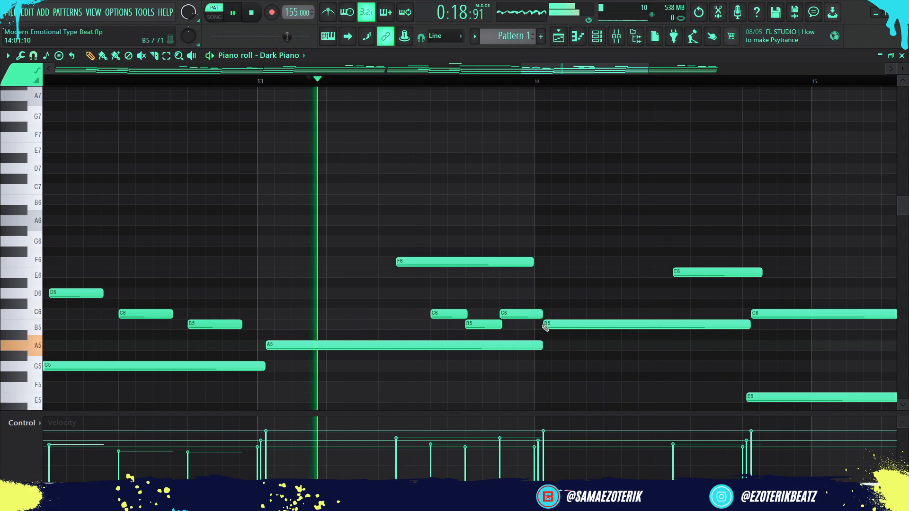
pyautogui.scroll(-1, 535, 340)
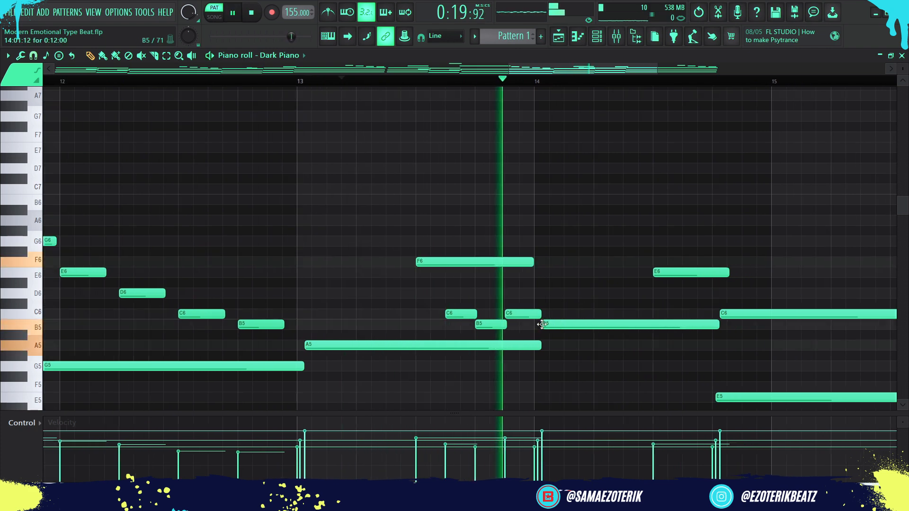
pyautogui.click(507, 450)
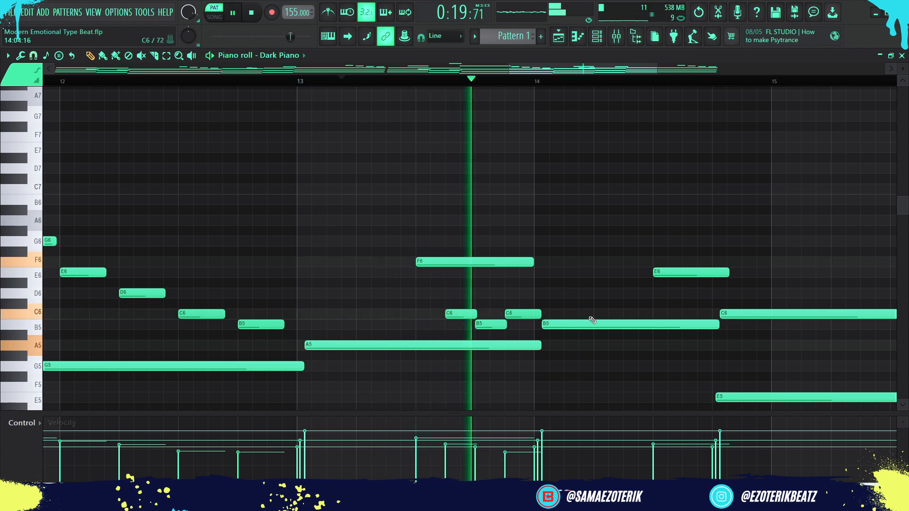
# Nudge the starts of bar 13's F6 and bar 14's B5 slightly earlier, and audition the whole 16-bar pattern
pyautogui.scroll(3, 591, 320)
pyautogui.moveTo(496, 324); pyautogui.dragTo(487, 324)
pyautogui.scroll(-1, 487, 323)
pyautogui.moveTo(197, 261); pyautogui.dragTo(195, 261)
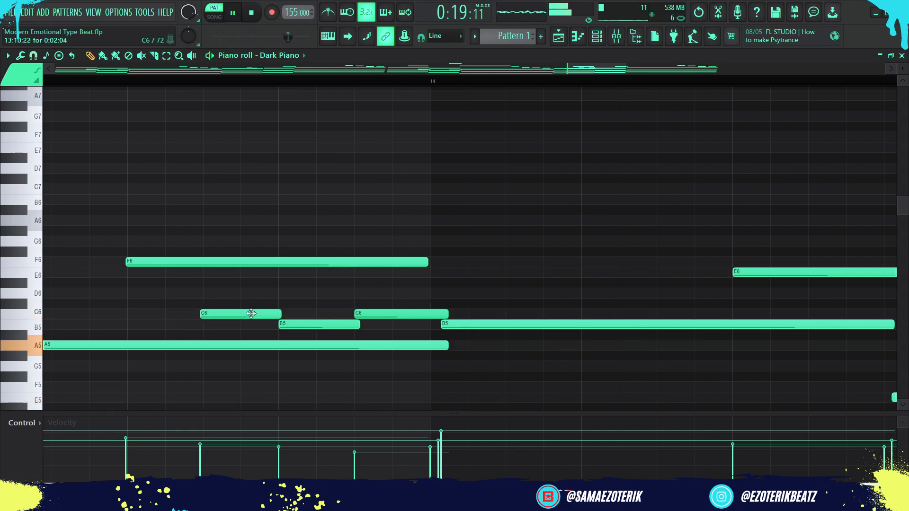
pyautogui.scroll(-10, 250, 313)
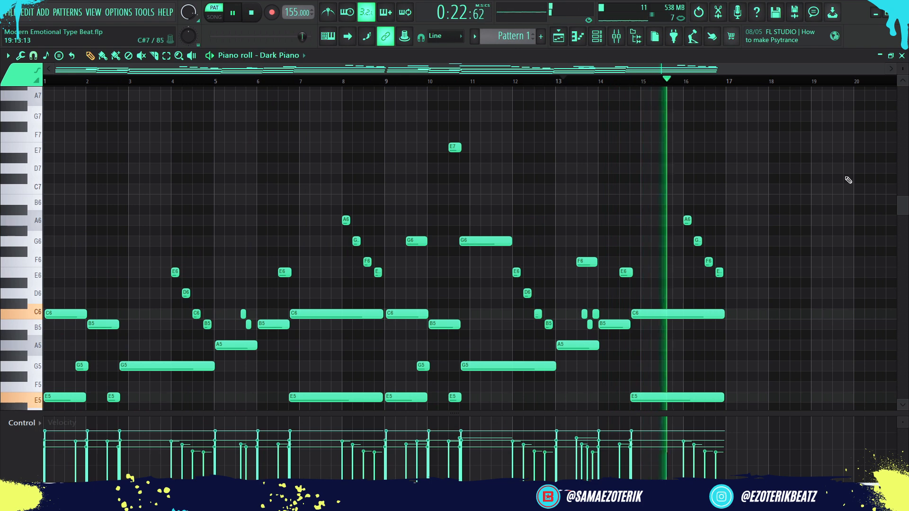
pyautogui.scroll(-4, 902, 69)
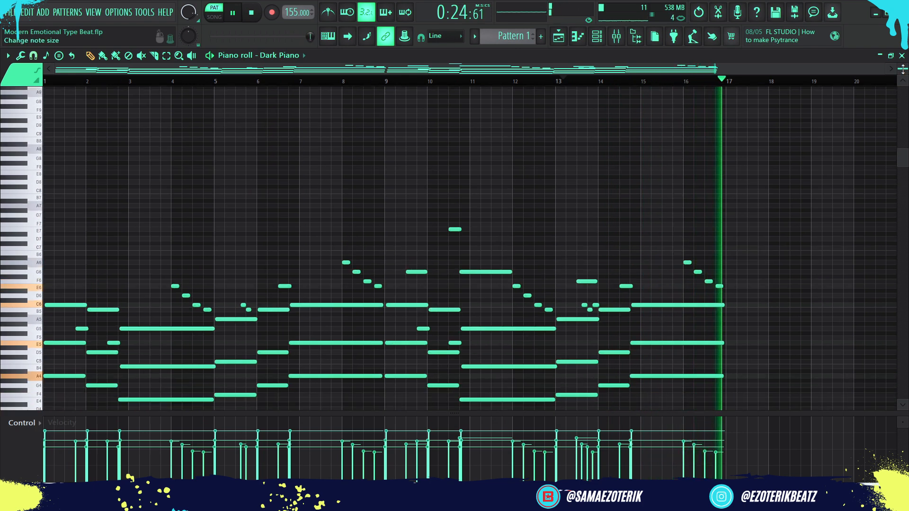
pyautogui.moveTo(903, 161); pyautogui.dragTo(902, 245)
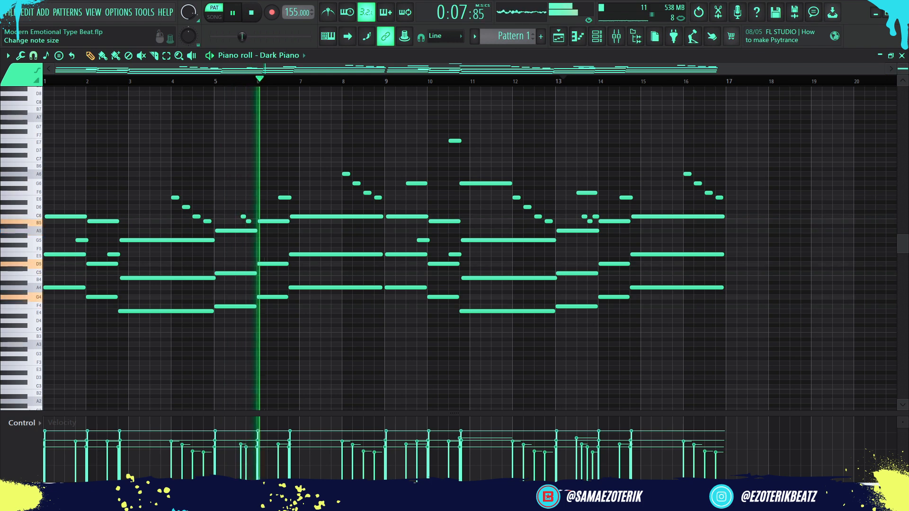
pyautogui.moveTo(905, 69); pyautogui.dragTo(906, 62)
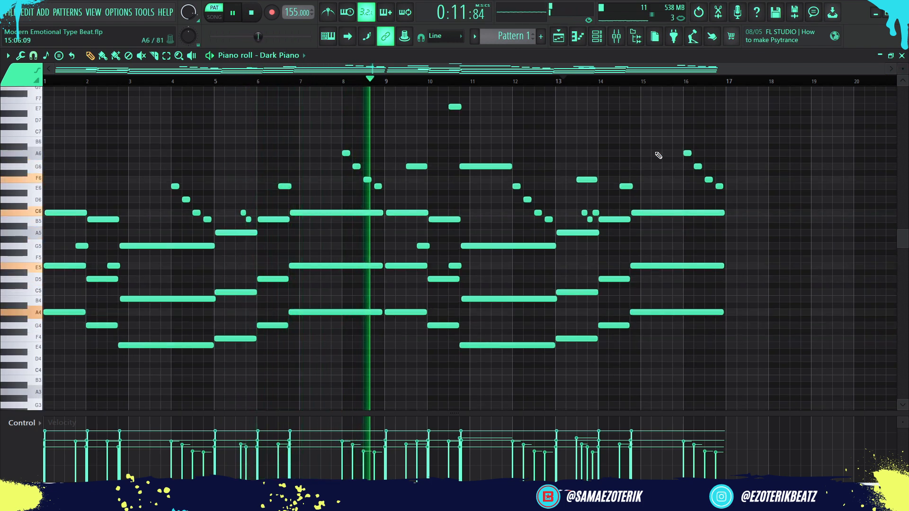
pyautogui.press('space')
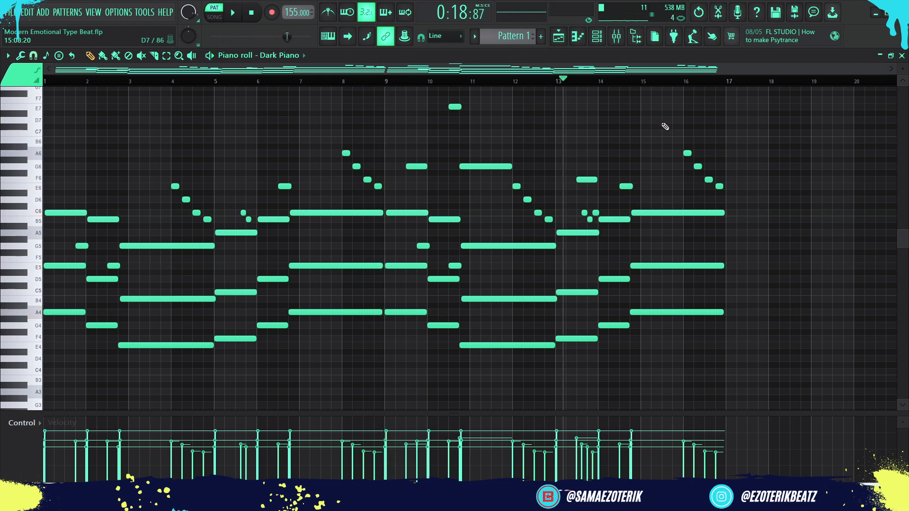
# Replace the Cloud channel's steps with a copy of the Dark Piano notes and play both channels together
pyautogui.click(597, 37)
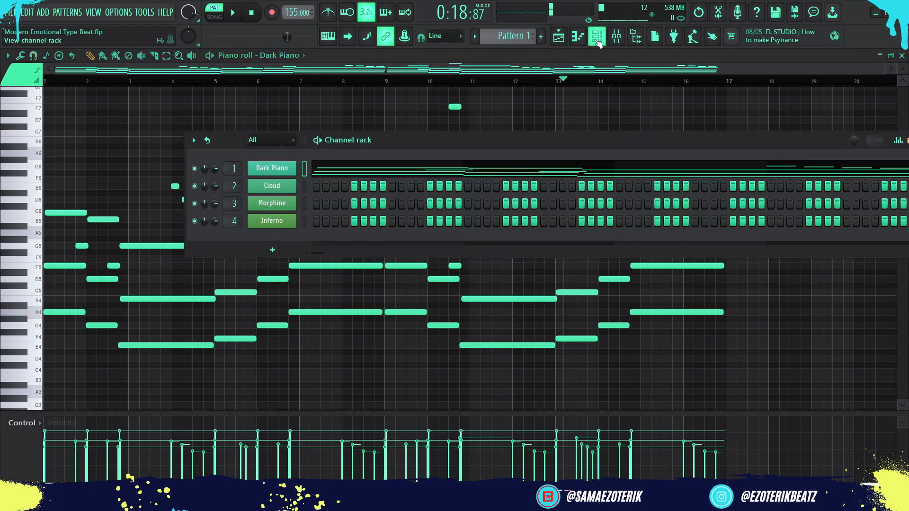
pyautogui.click(305, 187)
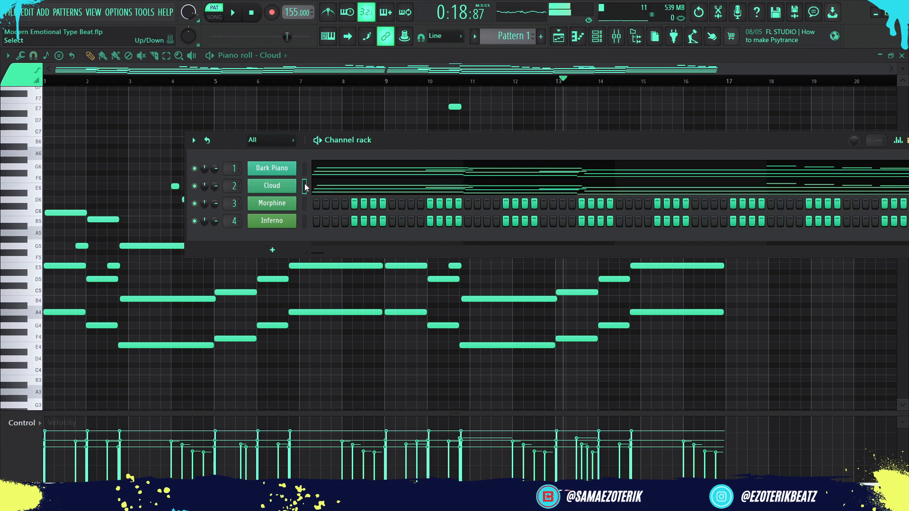
pyautogui.press('space')
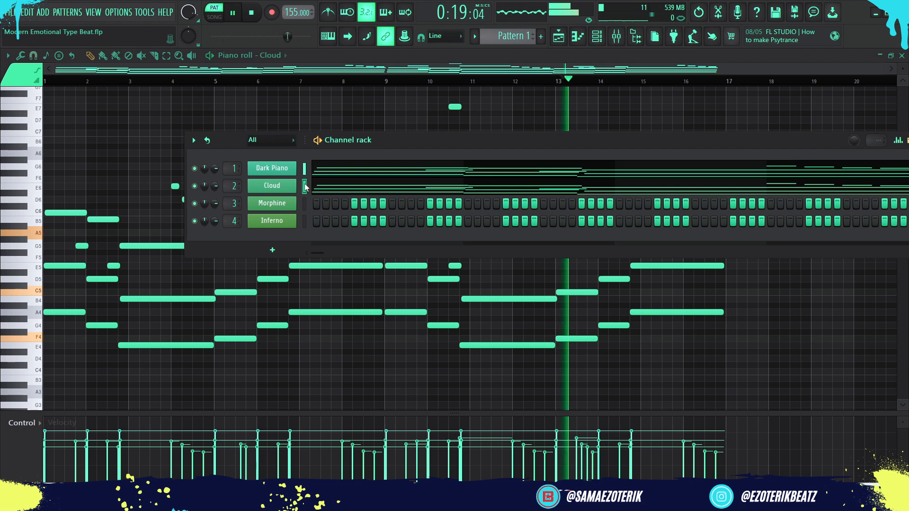
# Lower the volume of mixer track Insert 2 to -9.5 dB (61%)
pyautogui.click(616, 38)
pyautogui.click(123, 69)
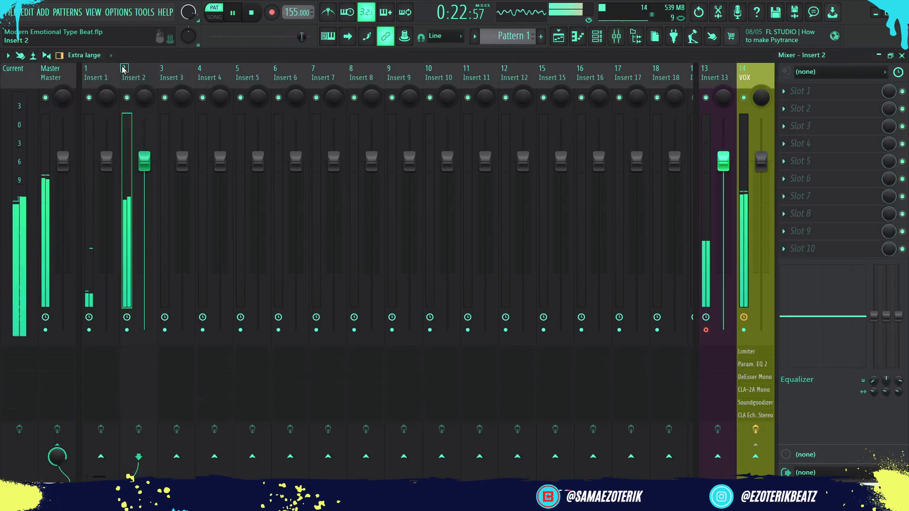
pyautogui.moveTo(145, 161); pyautogui.dragTo(144, 227)
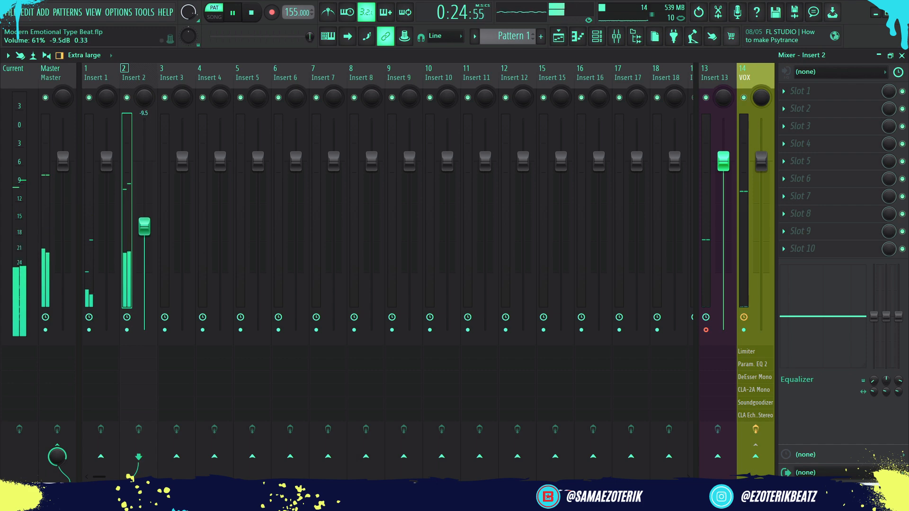
# Lower the volume of mixer track Insert 2 further to -13.4 dB (48%) while comparing it with the Dark Piano layer
pyautogui.click(563, 38)
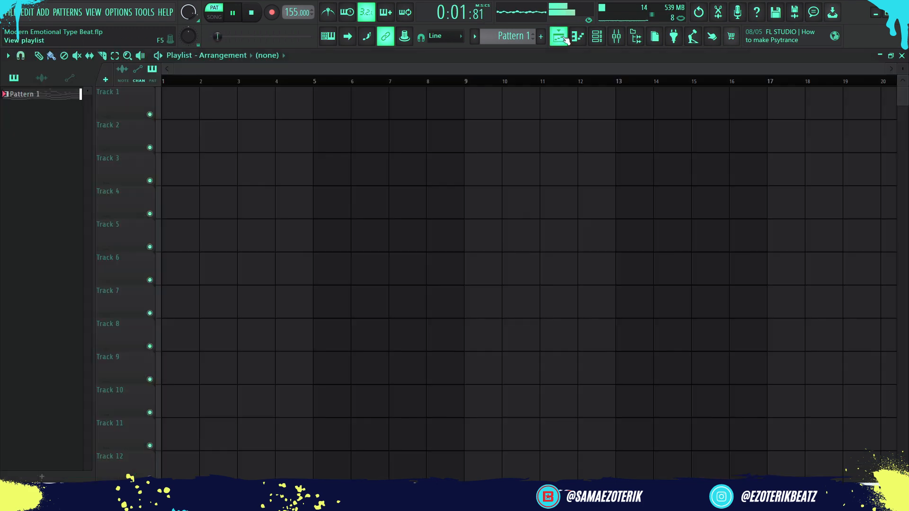
pyautogui.click(617, 38)
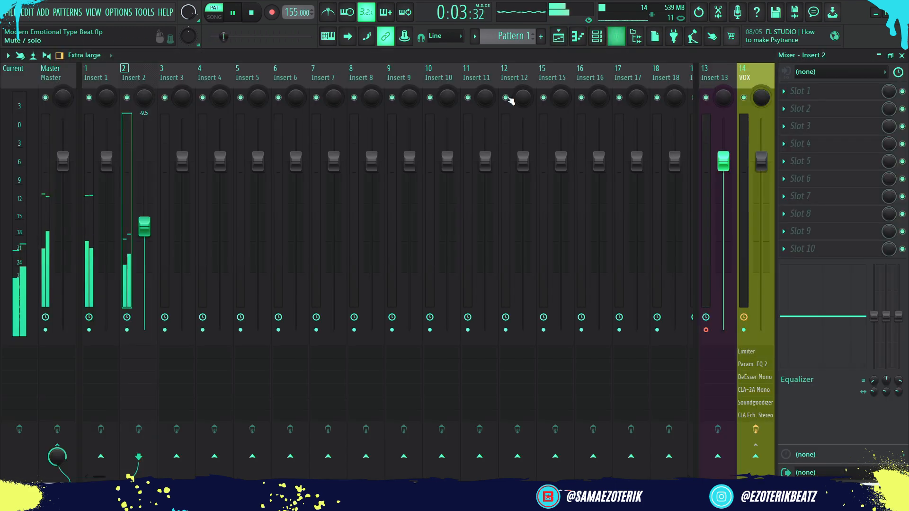
pyautogui.click(577, 39)
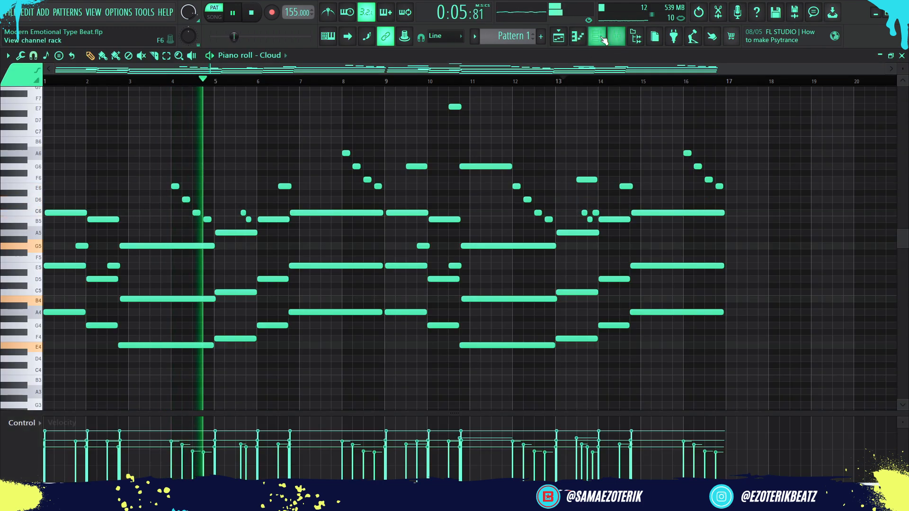
pyautogui.click(598, 39)
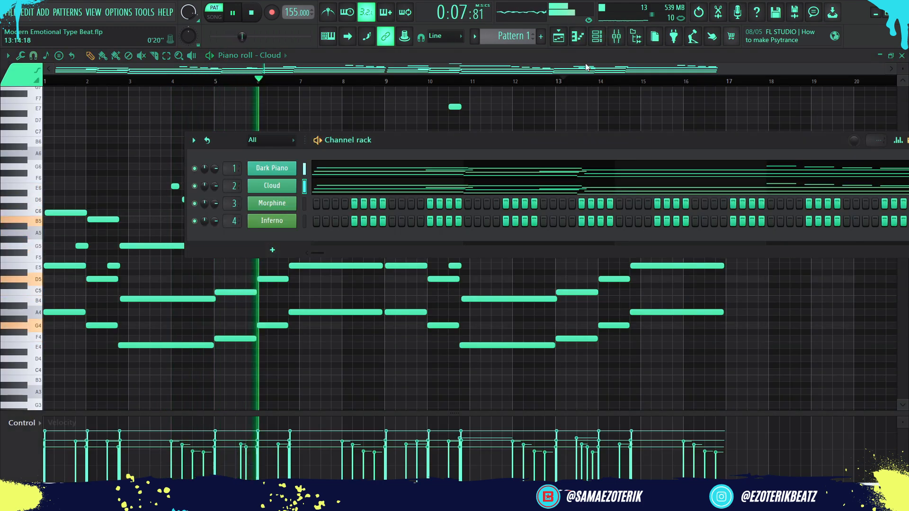
pyautogui.click(621, 40)
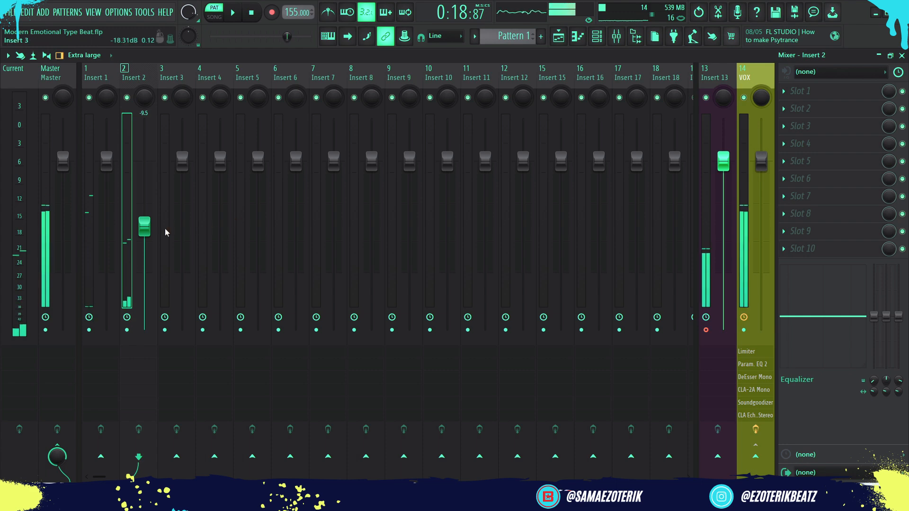
pyautogui.moveTo(144, 246); pyautogui.dragTo(140, 254)
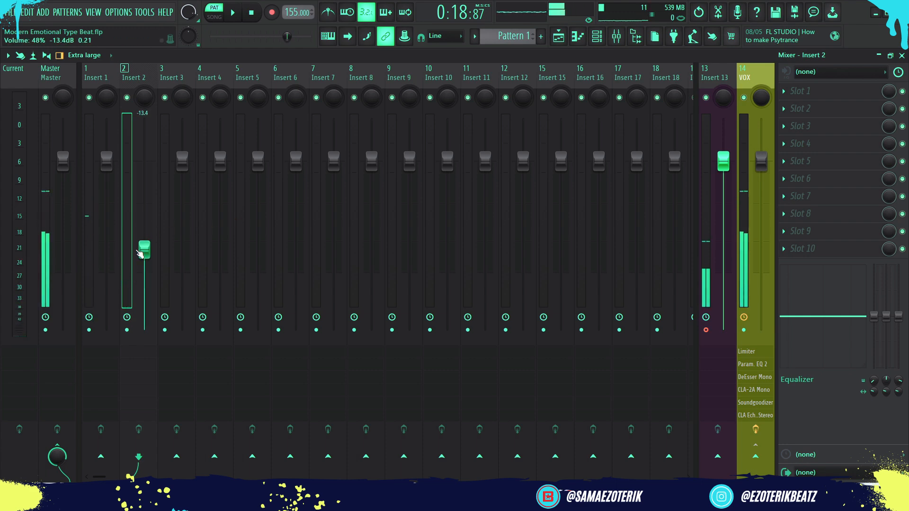
# In the Morphine channel, draw C6 through bar 1, B5 for three quarters of bar 2, and G5 held to the end of bar 4
pyautogui.click(597, 36)
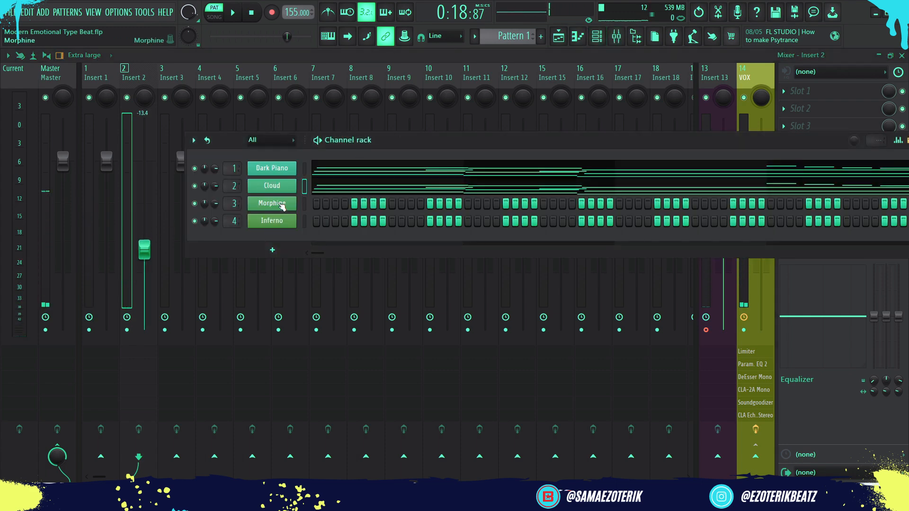
pyautogui.click(303, 208)
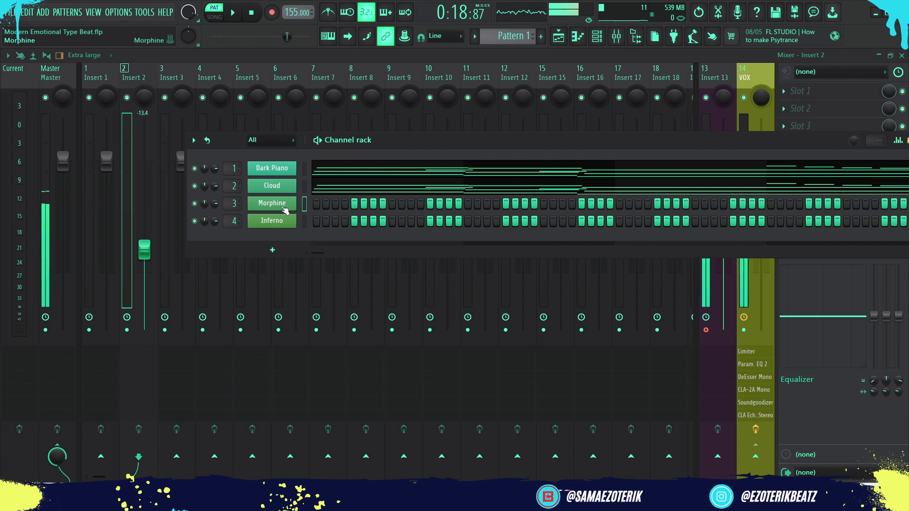
pyautogui.click(582, 42)
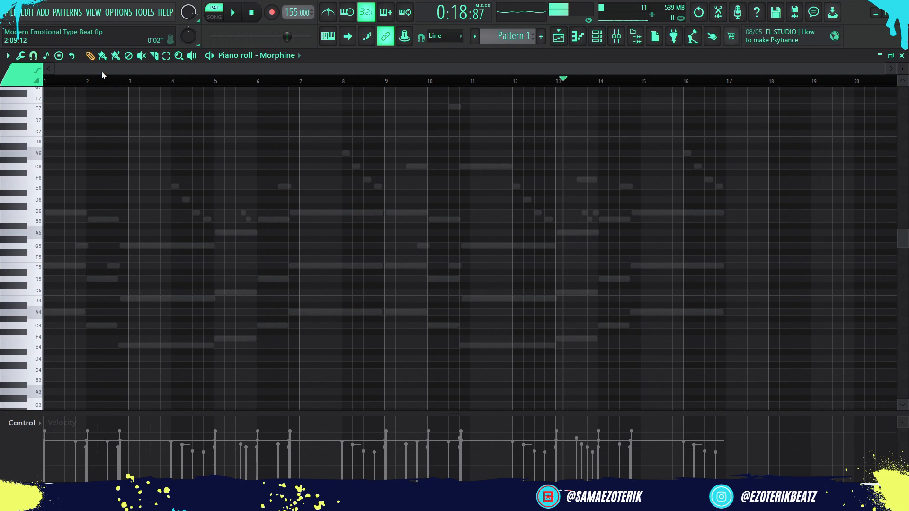
pyautogui.scroll(4, 61, 213)
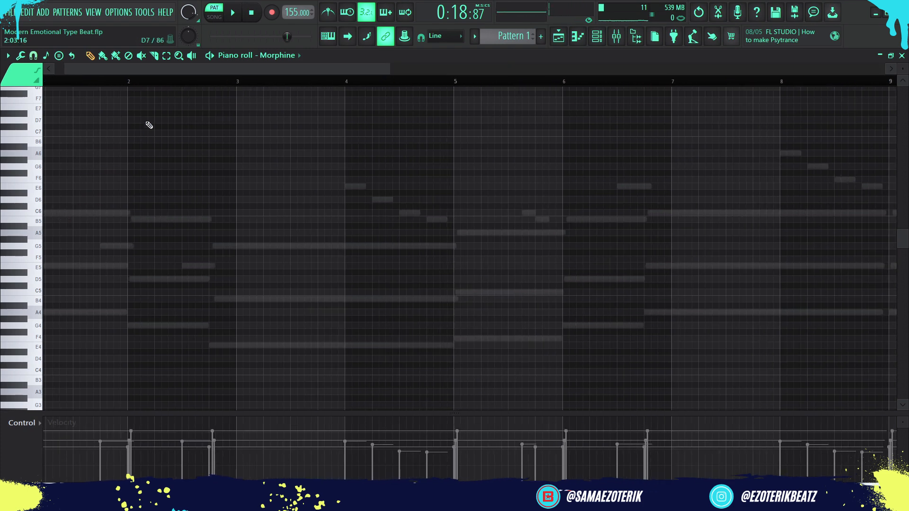
pyautogui.moveTo(102, 70); pyautogui.dragTo(75, 70)
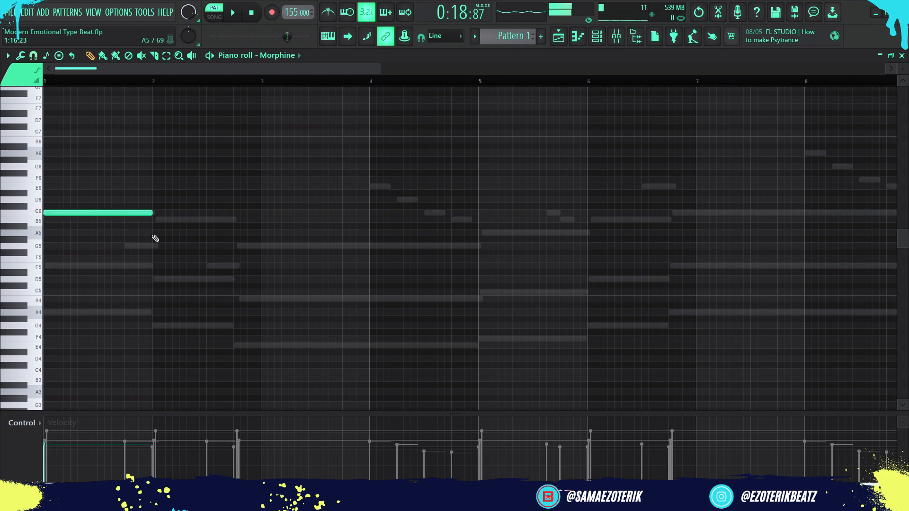
pyautogui.click(153, 221)
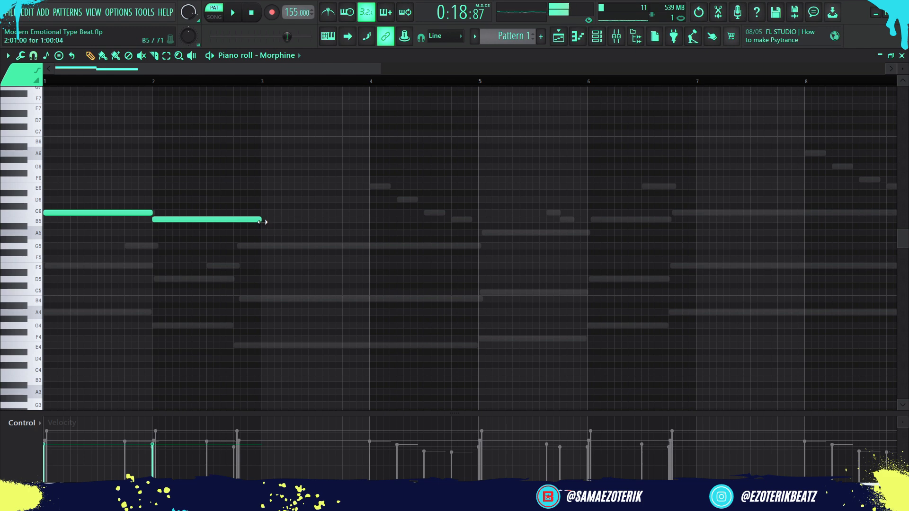
pyautogui.click(234, 246)
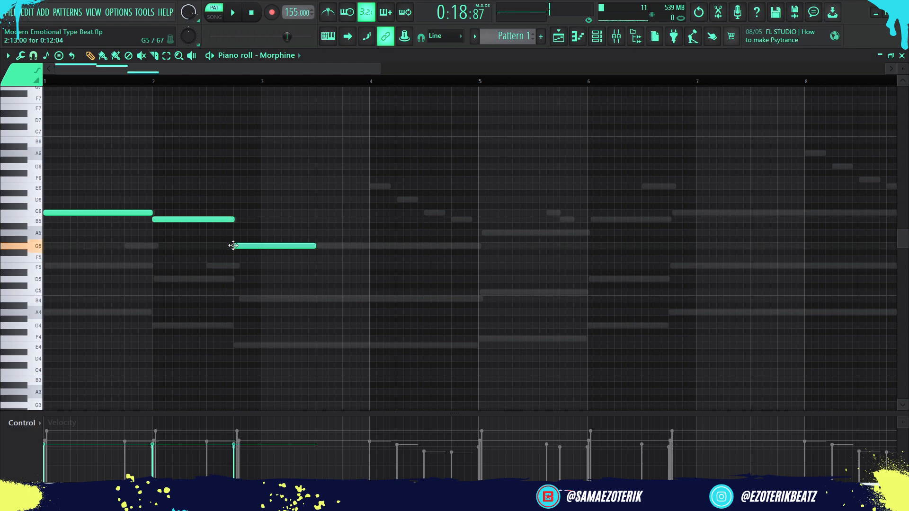
pyautogui.moveTo(314, 248); pyautogui.dragTo(484, 275)
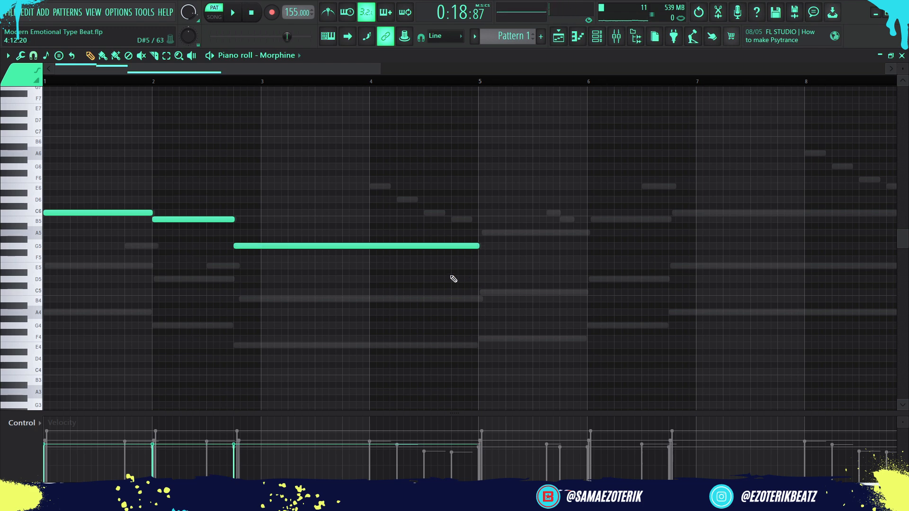
# Audition the opening Morphine notes with the other layers in pattern mode
pyautogui.scroll(-1, 453, 279)
pyautogui.click(330, 244)
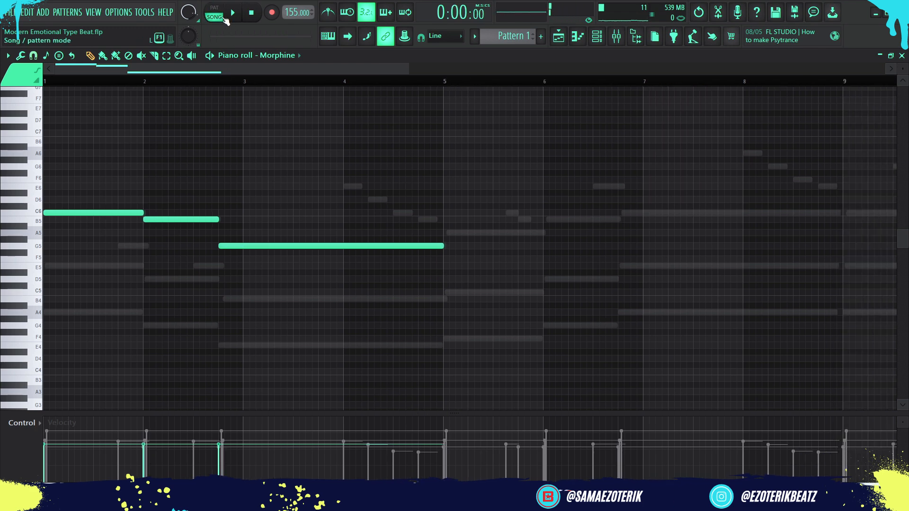
pyautogui.click(214, 8)
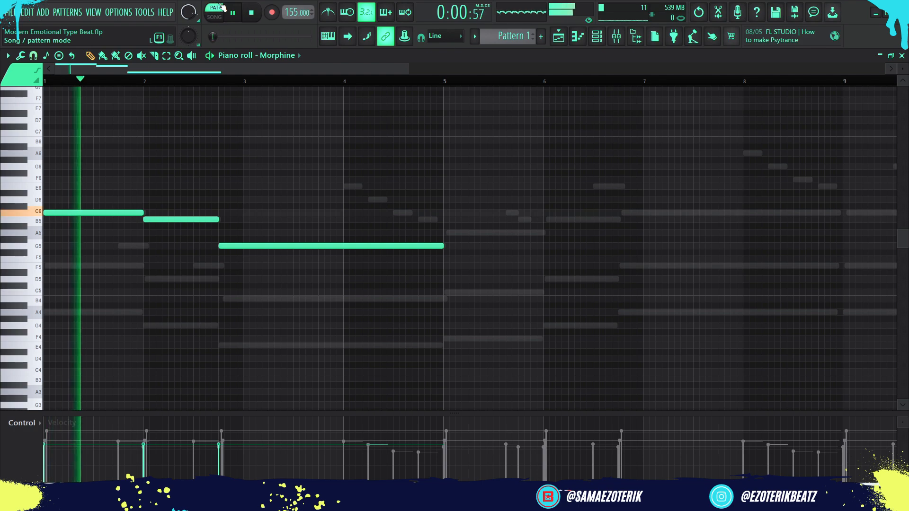
pyautogui.scroll(-1, 222, 219)
pyautogui.scroll(-1, 221, 230)
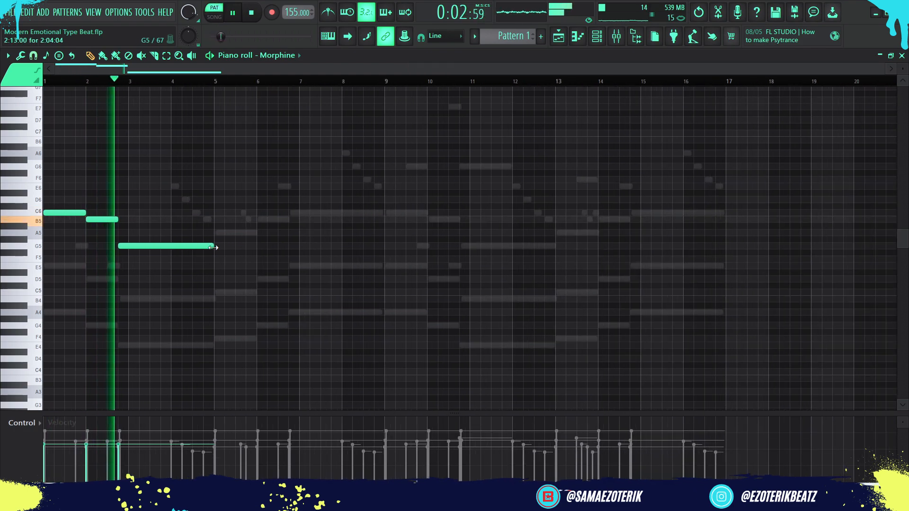
pyautogui.click(220, 232)
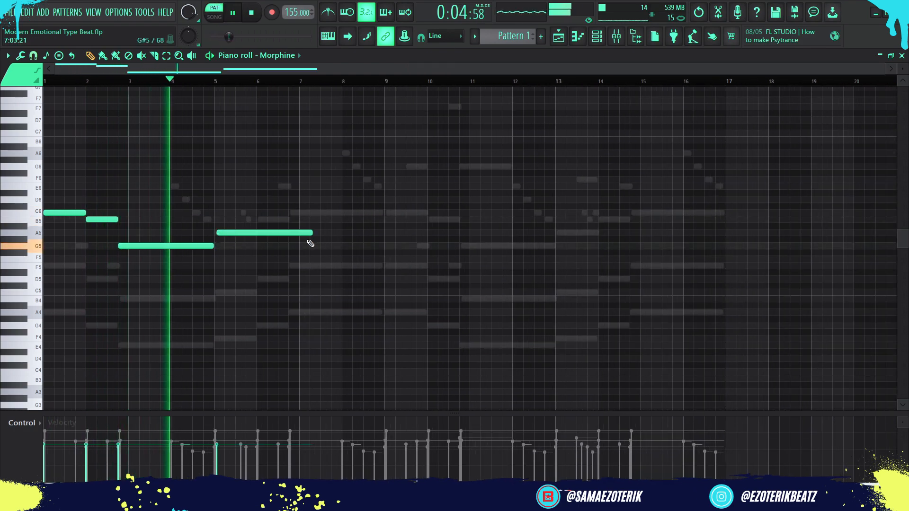
pyautogui.press('space')
pyautogui.rightClick(284, 237)
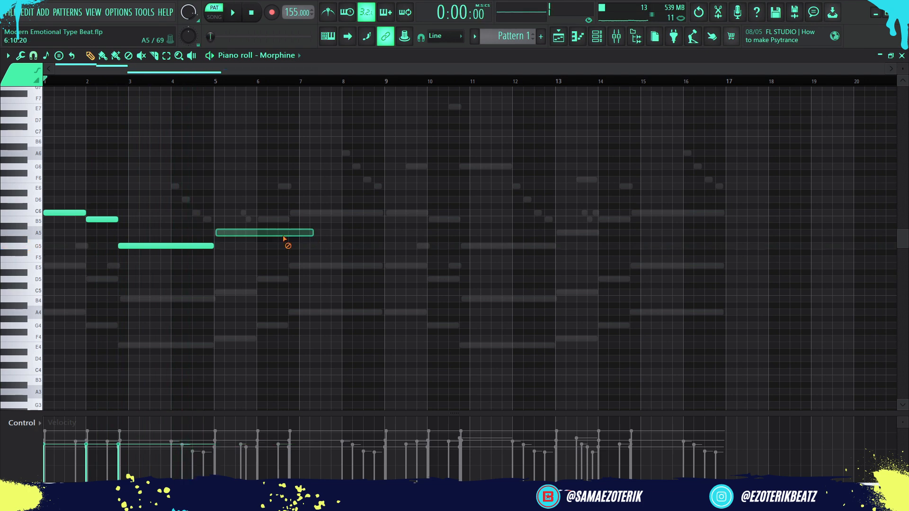
# Continue the Morphine line with A5 through bar 5, B5 for three quarters of bar 6, and C6 held to the end of bar 8
pyautogui.scroll(2, 209, 228)
pyautogui.click(232, 233)
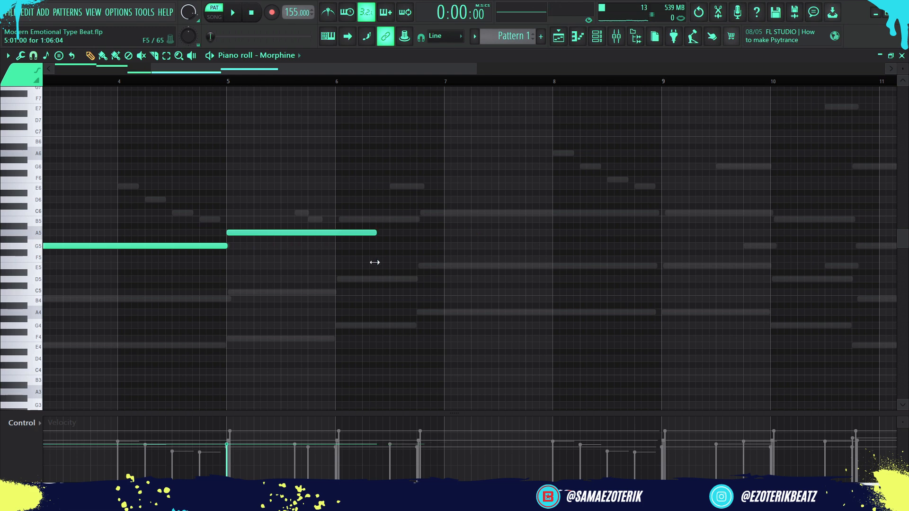
pyautogui.click(334, 220)
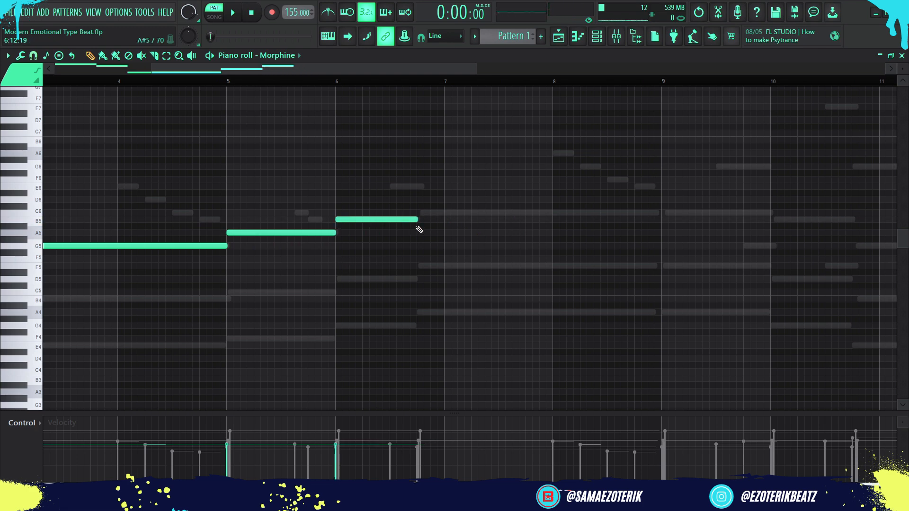
pyautogui.click(422, 213)
pyautogui.scroll(-2, 422, 219)
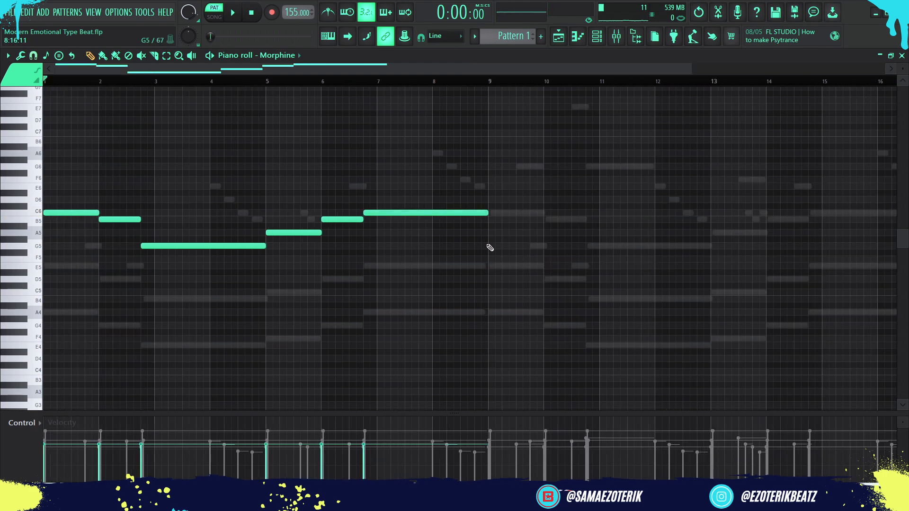
# Duplicate the eight-bar Morphine line into bars 9 to 16 and play the pattern
pyautogui.moveTo(489, 248)
pyautogui.mouseDown()
pyautogui.moveTo(142, 185)
pyautogui.moveTo(66, 213)
pyautogui.moveTo(594, 267)
pyautogui.moveTo(495, 263)
pyautogui.mouseUp()
pyautogui.press('space')
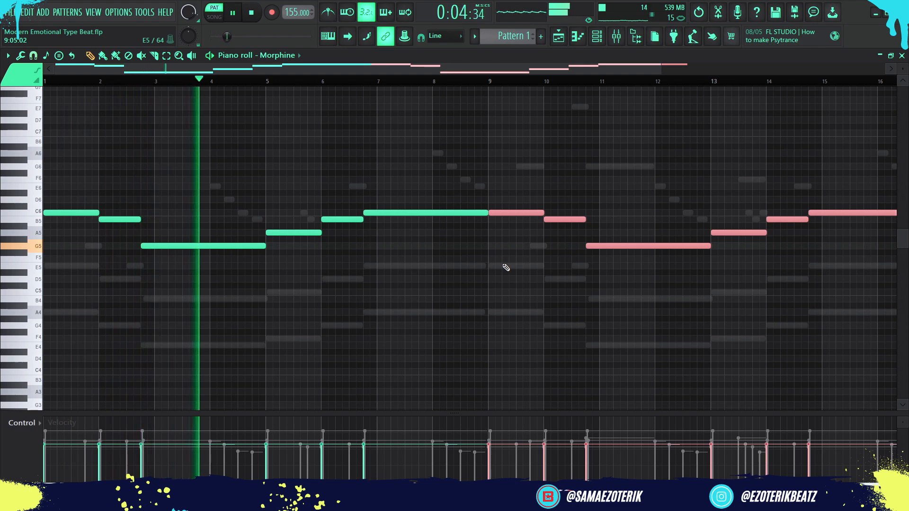
pyautogui.scroll(-2, 506, 267)
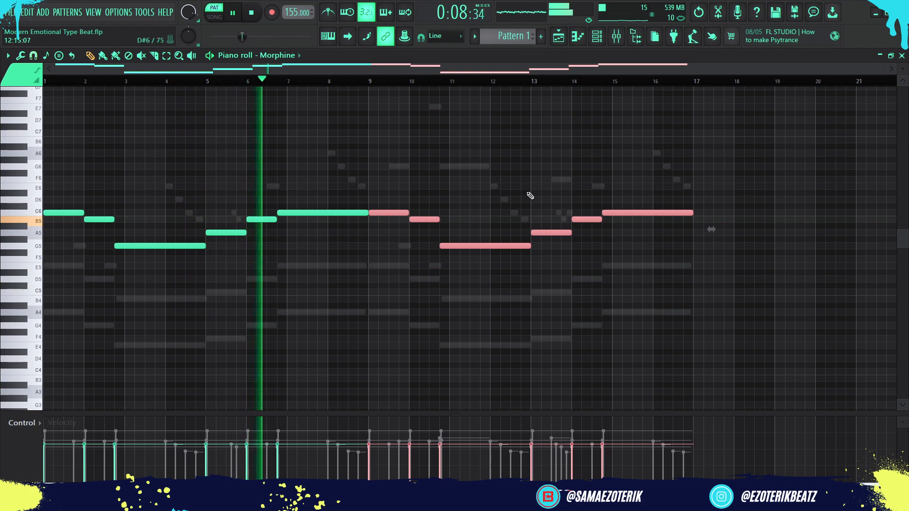
# Stop playback and lower the volume of mixer track Insert 3 to -9.4 dB (62%)
pyautogui.click(617, 38)
pyautogui.press('space')
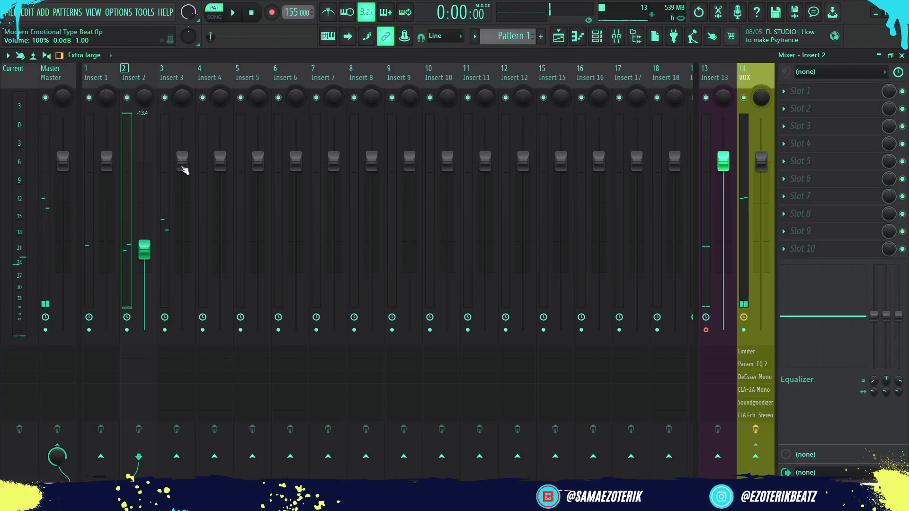
pyautogui.moveTo(183, 165); pyautogui.dragTo(183, 230)
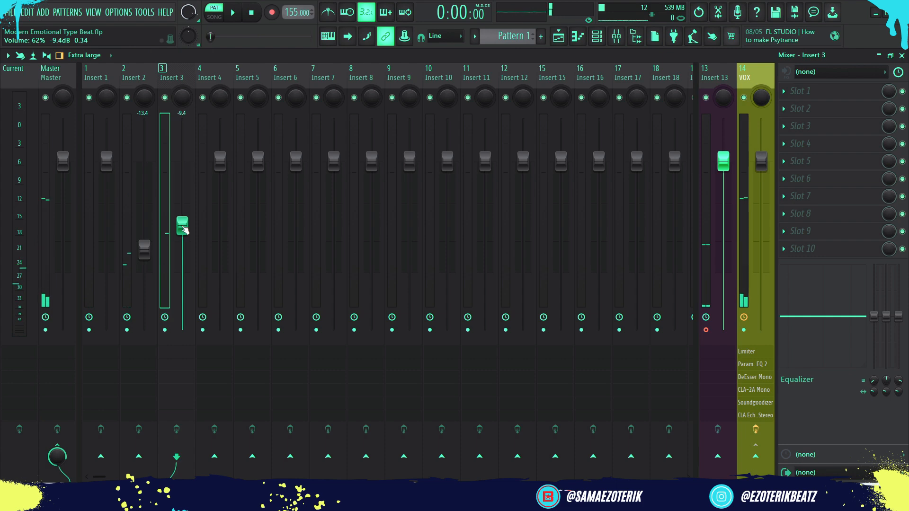
# In the Inferno channel, draw a half-bar E6 note at the start of bar 4
pyautogui.click(597, 36)
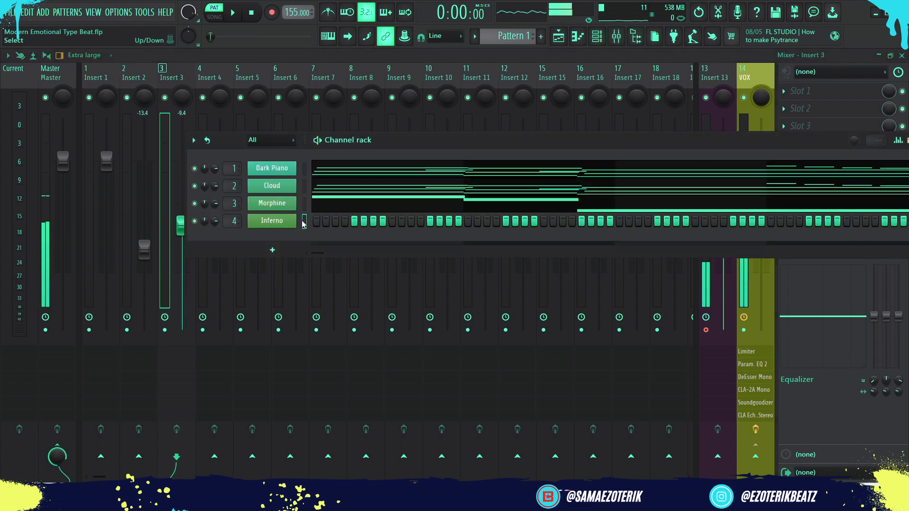
pyautogui.click(278, 226)
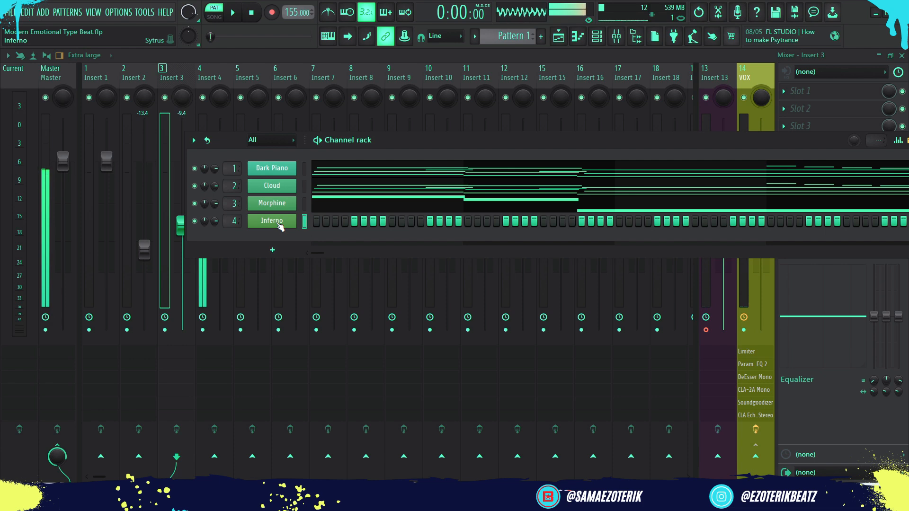
pyautogui.click(574, 34)
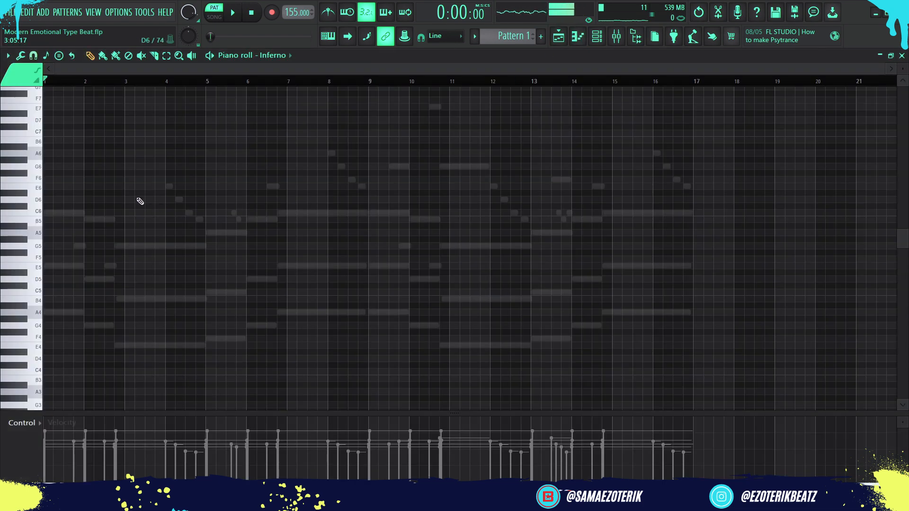
pyautogui.keyDown('ctrl'); pyautogui.scroll(2, 140, 201); pyautogui.keyUp('ctrl')
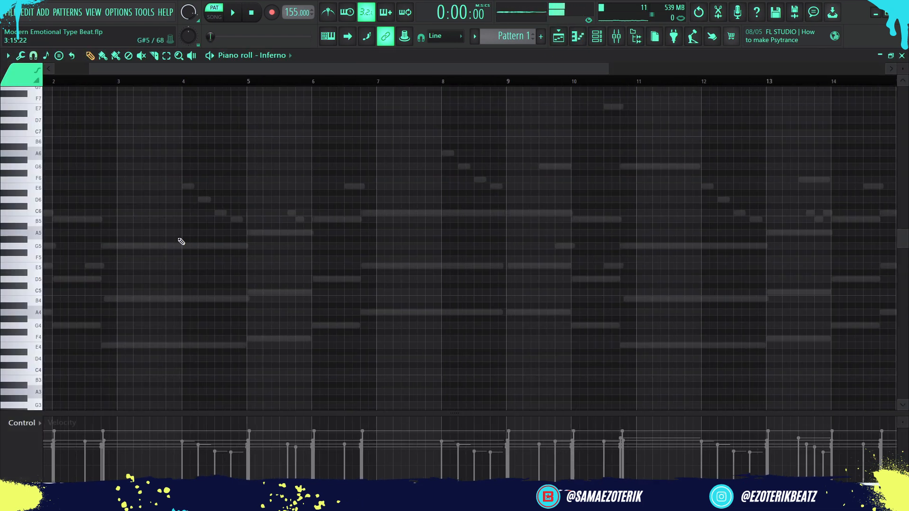
pyautogui.keyDown('ctrl'); pyautogui.scroll(1, 181, 242); pyautogui.keyUp('ctrl')
pyautogui.keyDown('ctrl'); pyautogui.scroll(1, 185, 244); pyautogui.keyUp('ctrl')
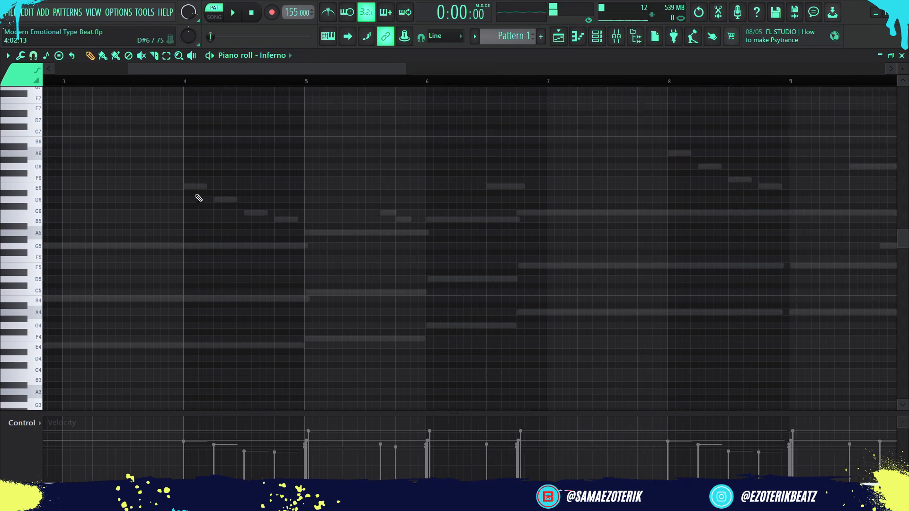
pyautogui.keyDown('ctrl'); pyautogui.scroll(1, 198, 198); pyautogui.keyUp('ctrl')
pyautogui.click(182, 186)
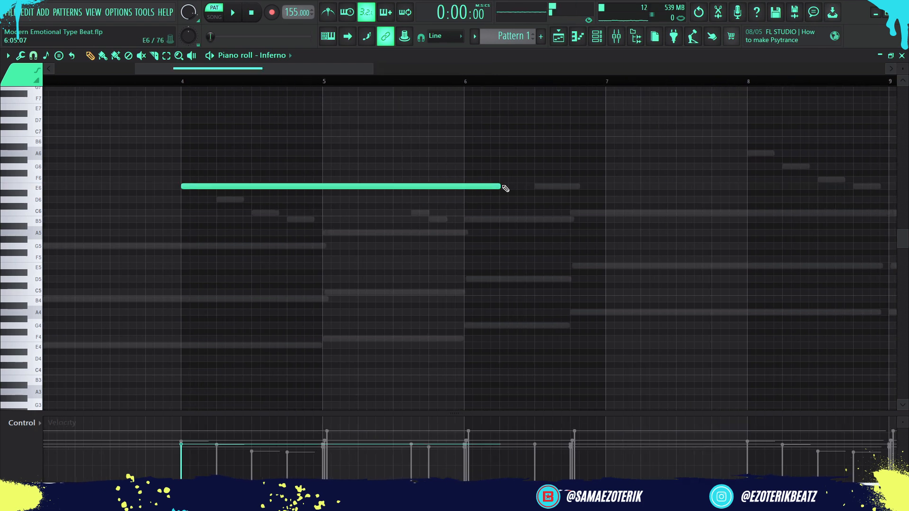
pyautogui.moveTo(496, 185); pyautogui.dragTo(265, 206)
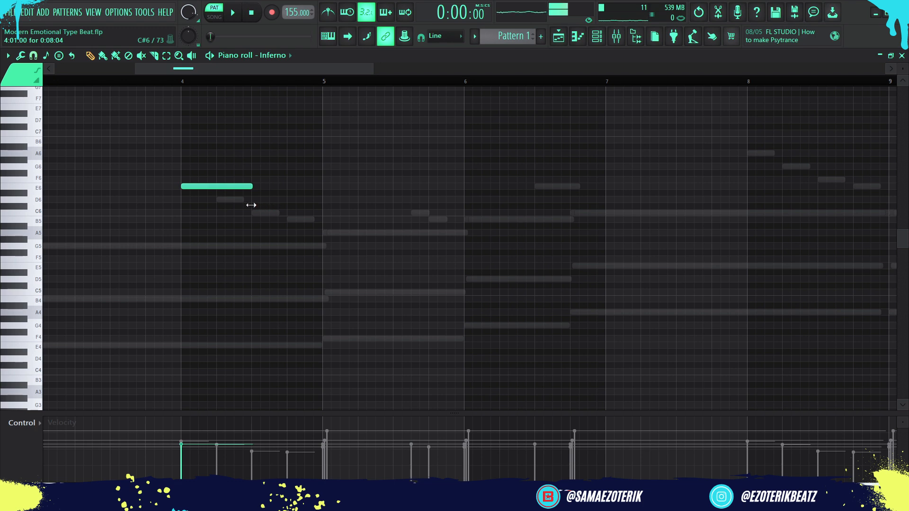
# Add short C6 and B5 notes in bar 4, a half-bar A5 at bar 5, and short C6 and B5 notes near bar 5's end
pyautogui.click(252, 214)
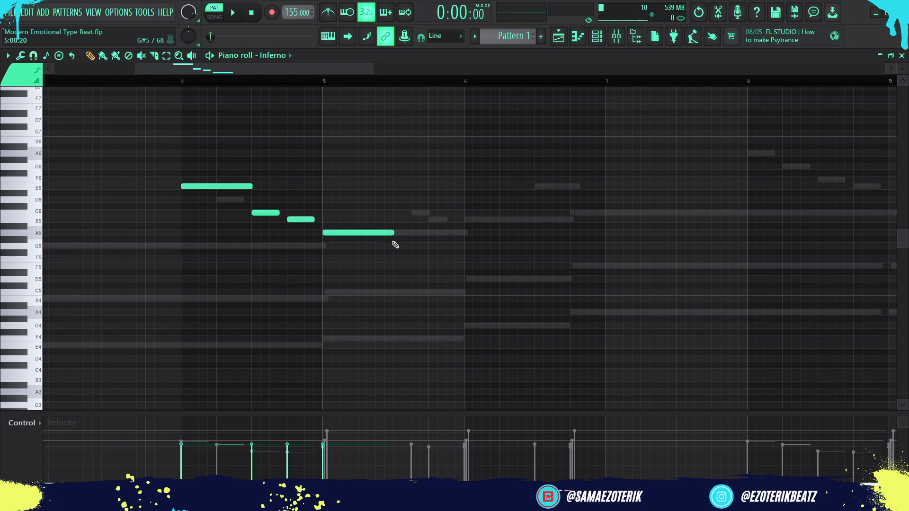
pyautogui.click(411, 212)
pyautogui.click(429, 220)
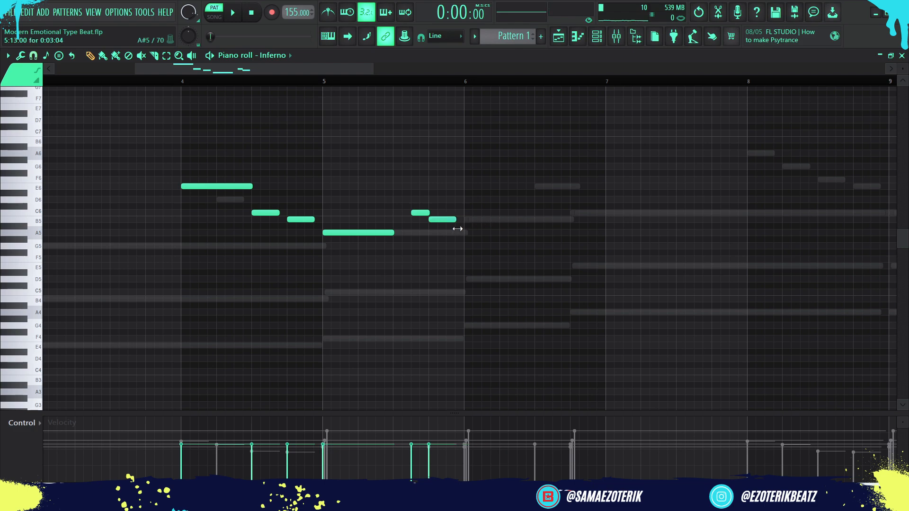
# Play the pattern from the start repeatedly to hear the Inferno notes in bars 4 and 5 with the other parts
pyautogui.keyDown('ctrl'); pyautogui.scroll(-4, 457, 233); pyautogui.keyUp('ctrl')
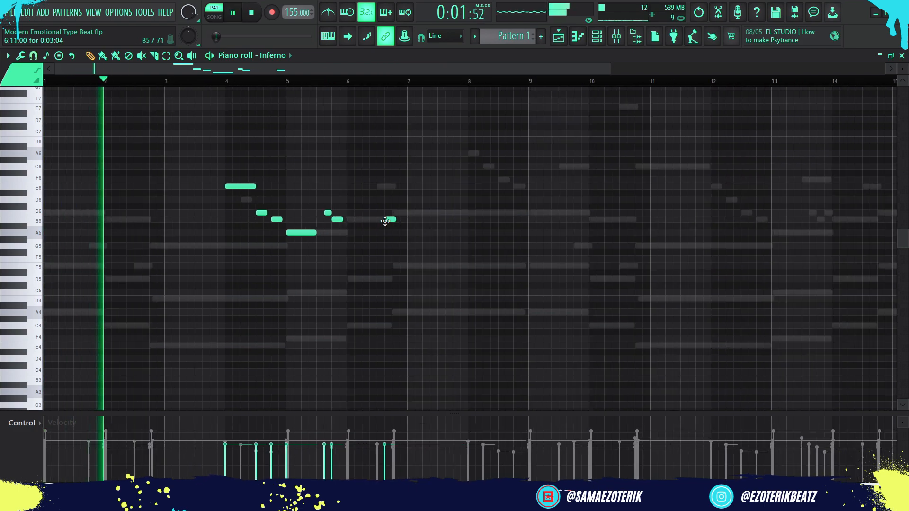
pyautogui.keyDown('ctrl'); pyautogui.scroll(-2, 389, 224); pyautogui.keyUp('ctrl')
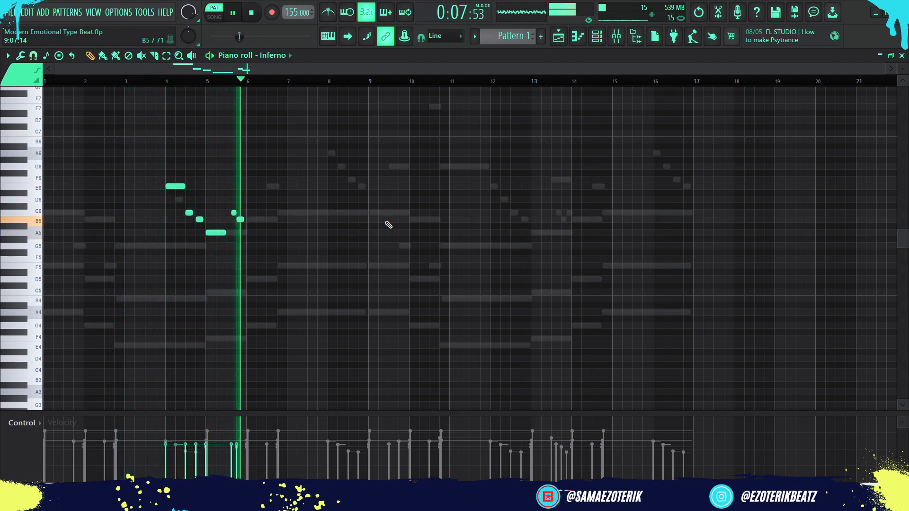
pyautogui.press('space')
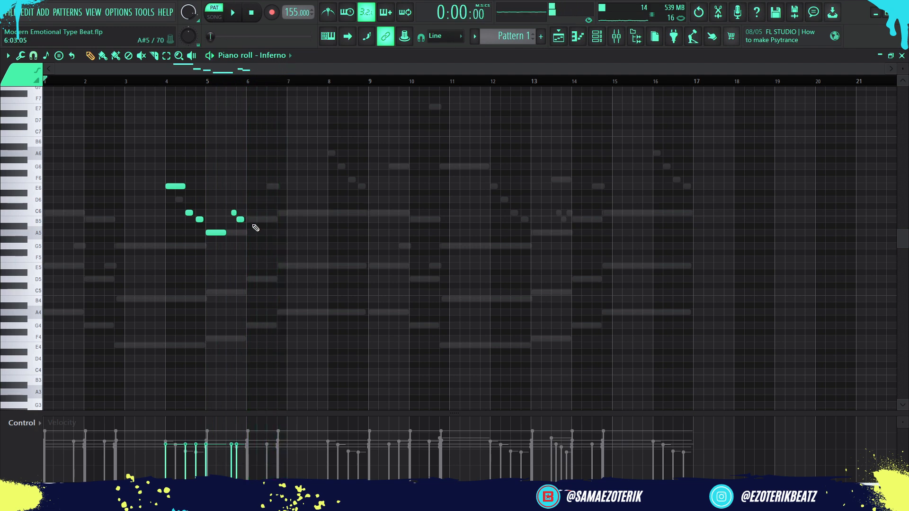
pyautogui.press('space')
pyautogui.scroll(4, 247, 228)
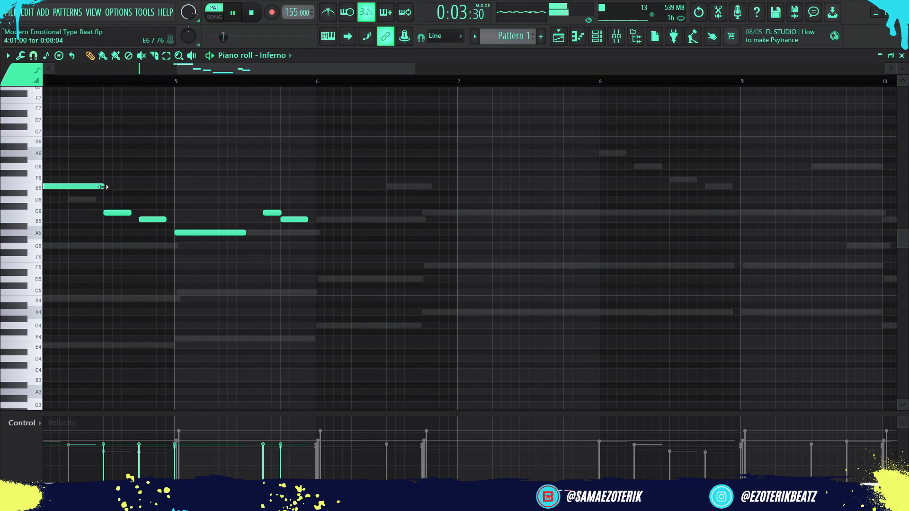
pyautogui.press('super')
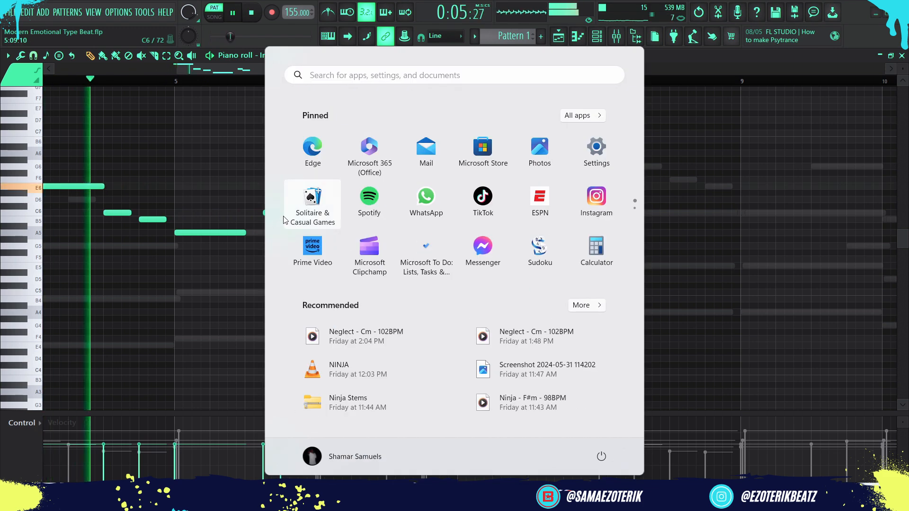
pyautogui.press('super')
pyautogui.press('F7')
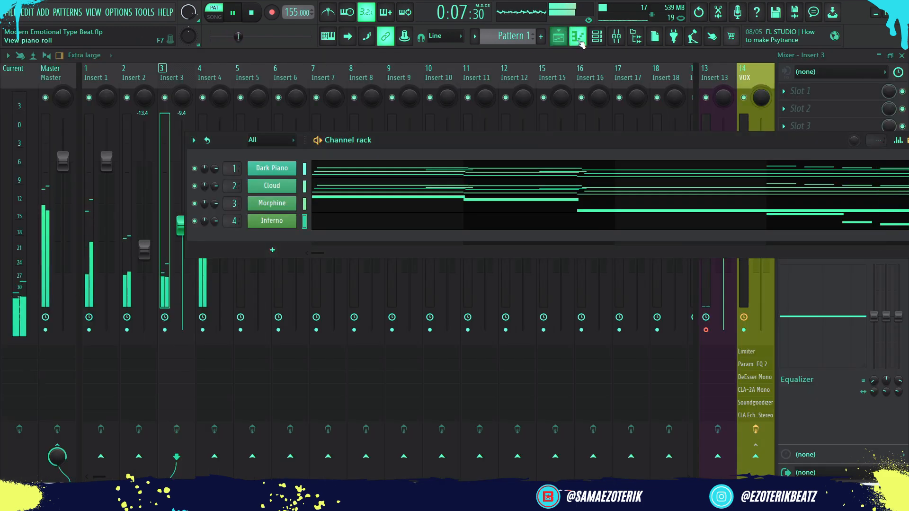
pyautogui.press('F7')
pyautogui.press('space')
pyautogui.scroll(-4, 393, 115)
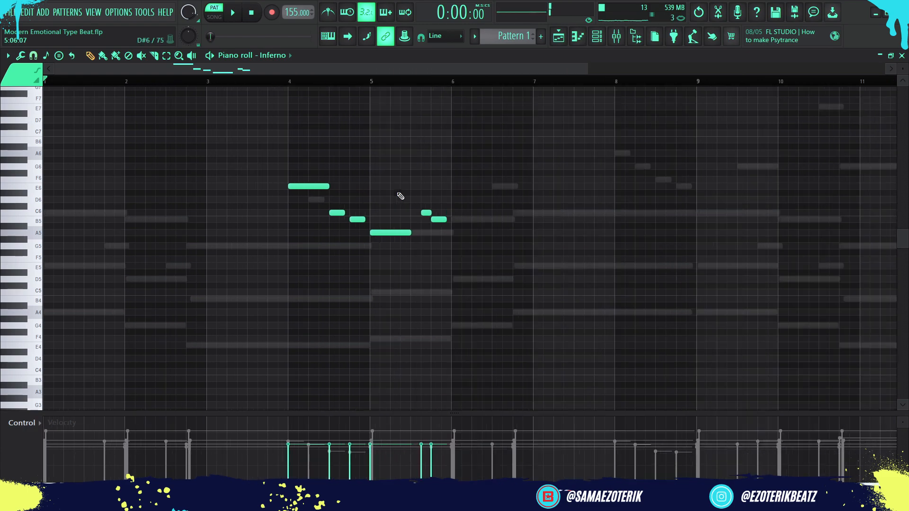
pyautogui.press('space')
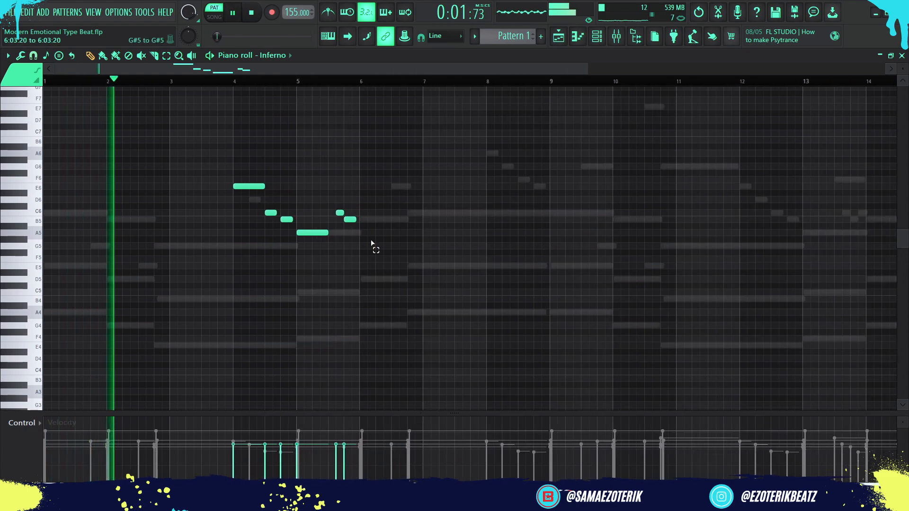
# Move the short C6 and B5 notes from bar 5 to the end of bar 8 as F6 and E6 using Bar snap
pyautogui.moveTo(373, 246); pyautogui.dragTo(335, 199)
pyautogui.click(33, 55)
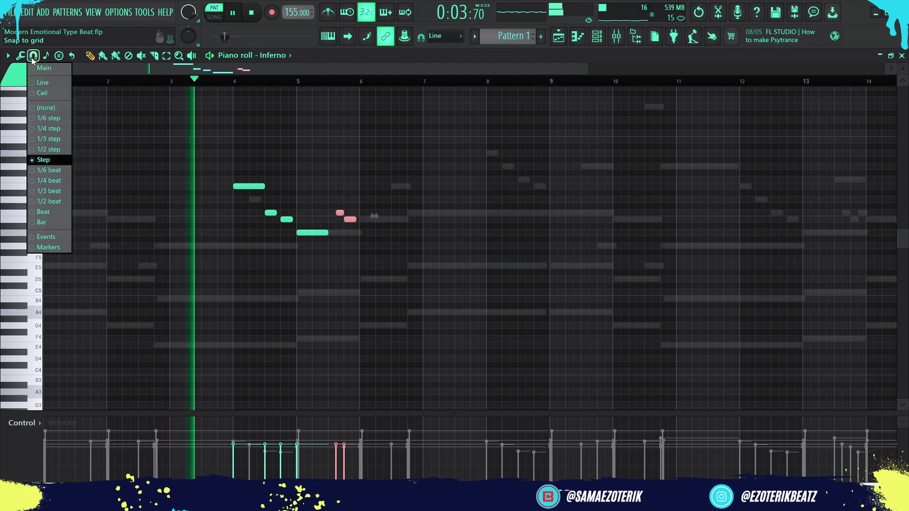
pyautogui.click(45, 222)
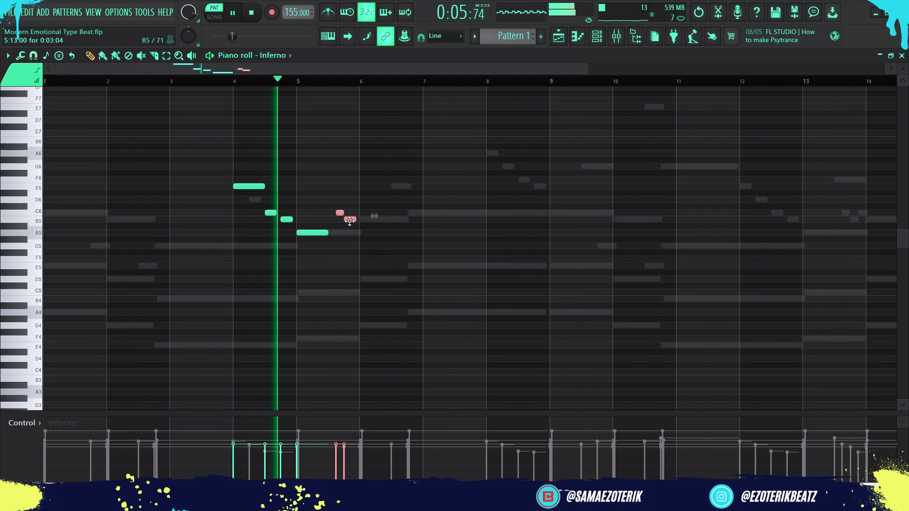
pyautogui.moveTo(348, 219); pyautogui.dragTo(539, 184)
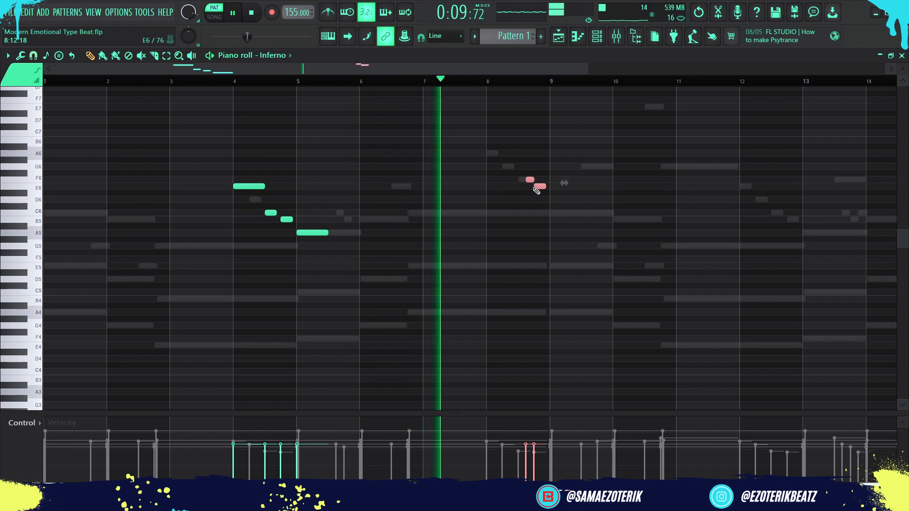
pyautogui.click(33, 56)
pyautogui.click(47, 149)
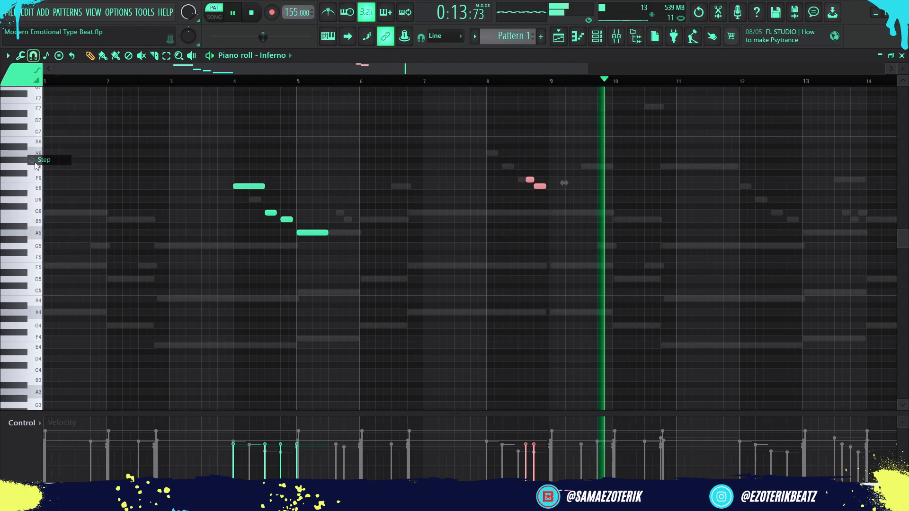
# Add a short G6 note before the F6 in bar 8 and extend the following E6 to the bar's end
pyautogui.press('space')
pyautogui.scroll(5, 540, 208)
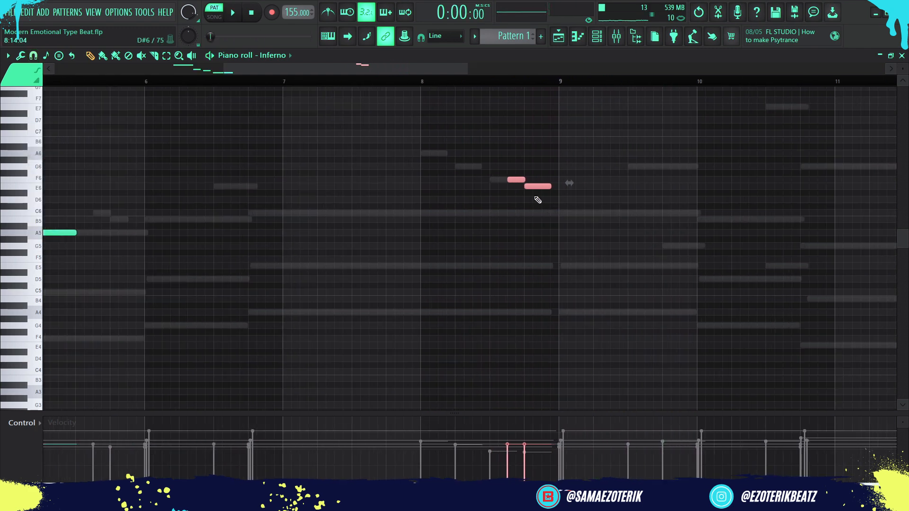
pyautogui.moveTo(368, 168); pyautogui.dragTo(532, 168)
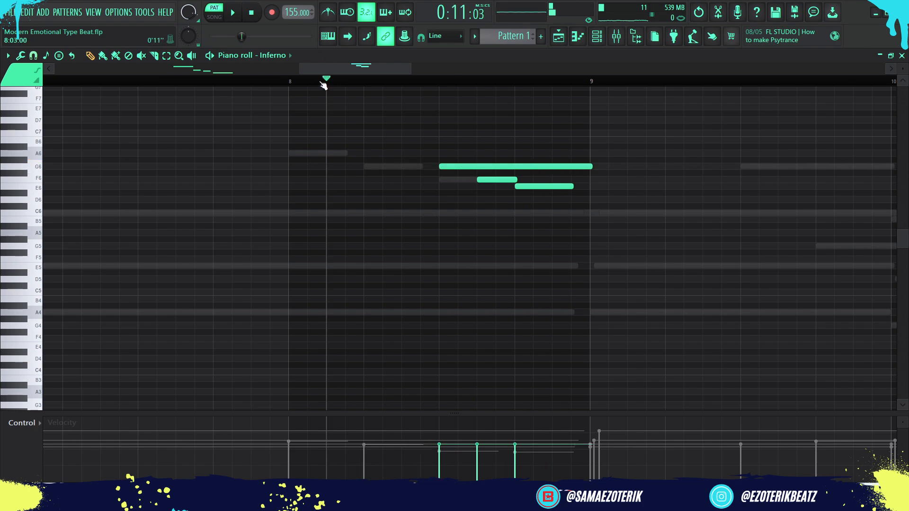
pyautogui.press('space')
pyautogui.press('space')
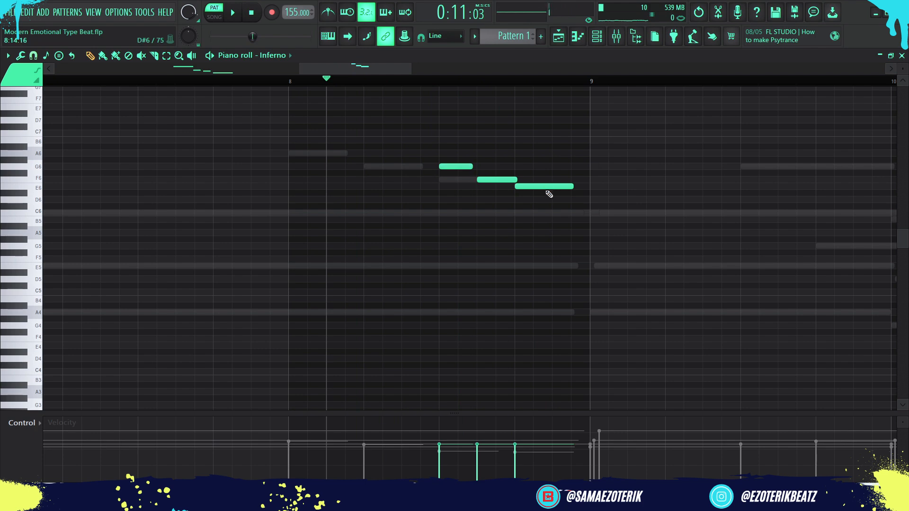
pyautogui.moveTo(543, 200); pyautogui.dragTo(502, 178)
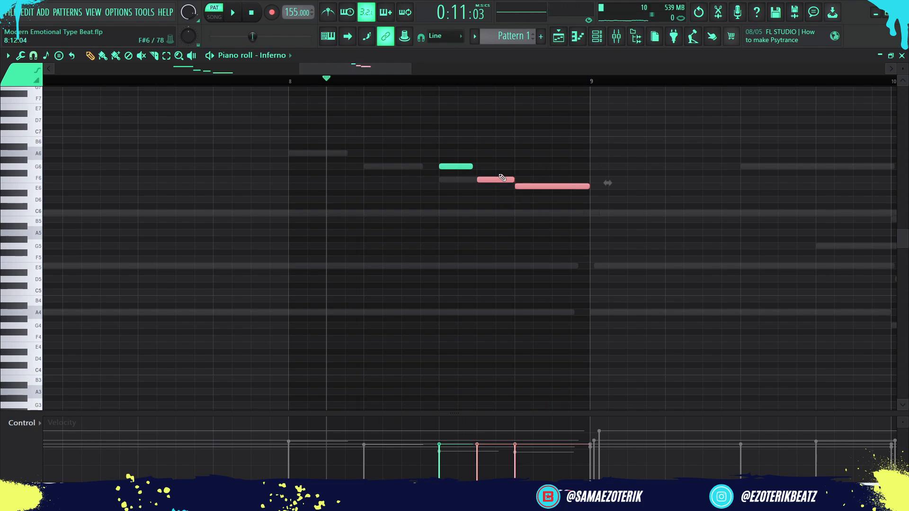
# Extend the C6 and B5 notes in bar 4 to meet the following notes, and lengthen A5 to nearly fill bar 5
pyautogui.scroll(-6, 549, 210)
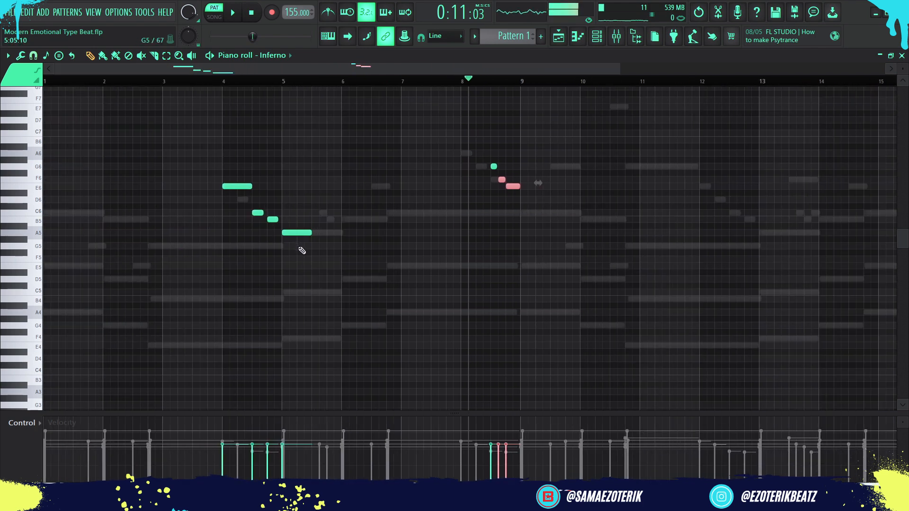
pyautogui.moveTo(303, 252); pyautogui.dragTo(240, 172)
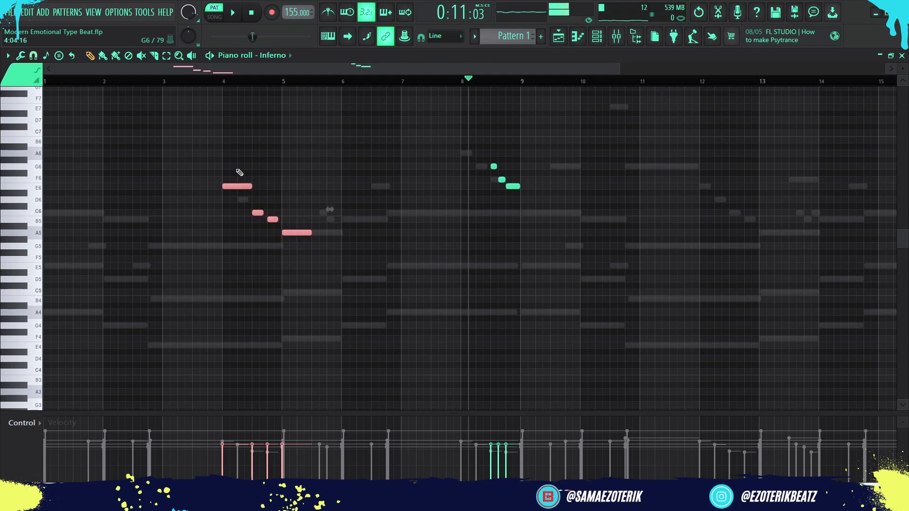
pyautogui.moveTo(330, 209); pyautogui.dragTo(508, 209)
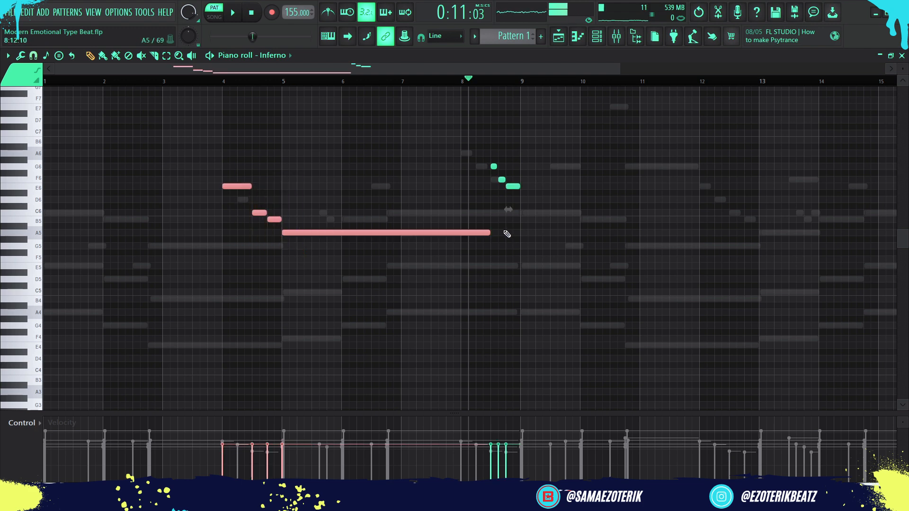
pyautogui.click(194, 77)
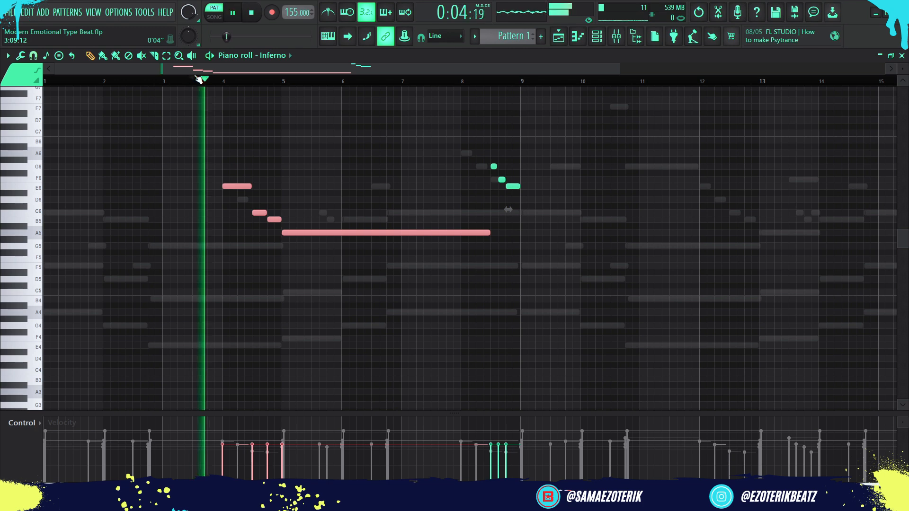
pyautogui.press('space')
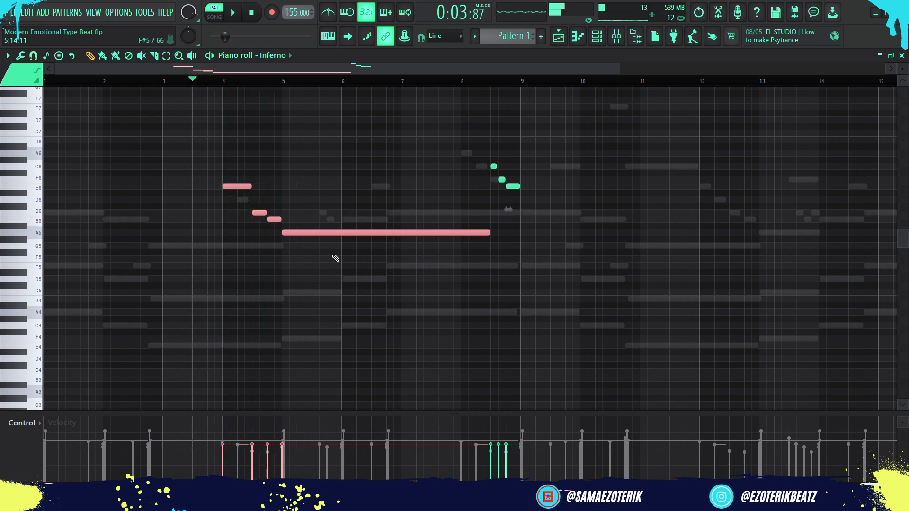
pyautogui.click(503, 240)
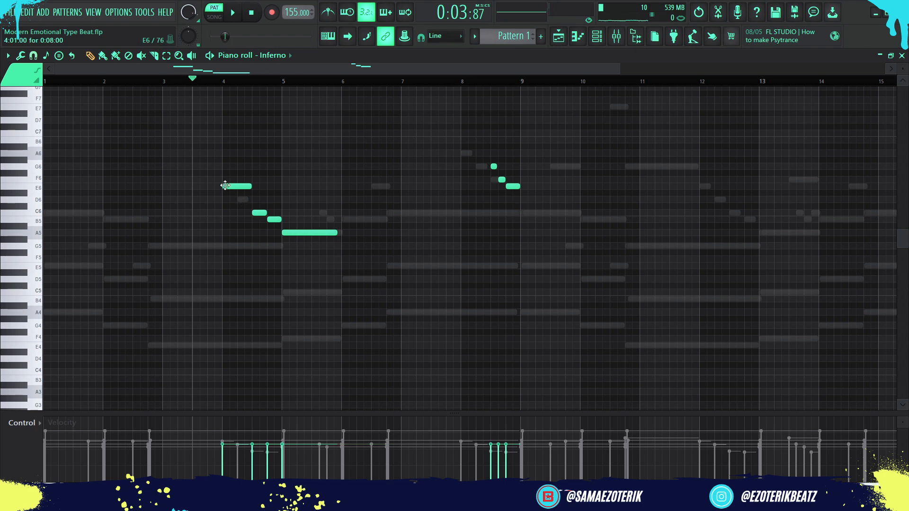
# Shorten the E6 note at the start of bar 4, add a short D6 after it, and play the phrase
pyautogui.scroll(5, 225, 185)
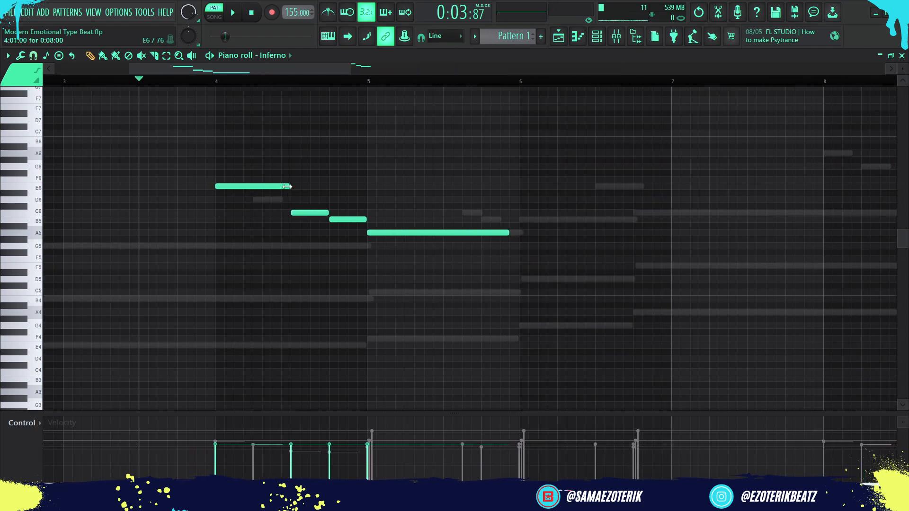
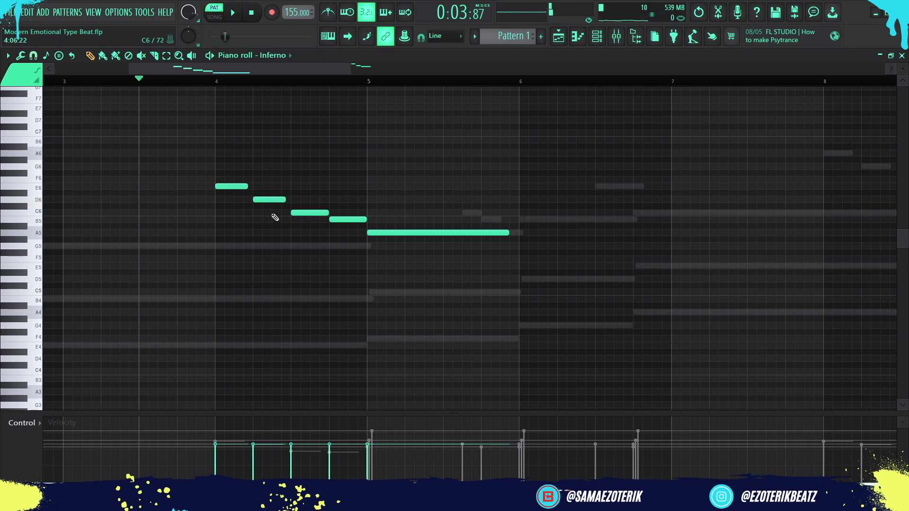
pyautogui.press('super')
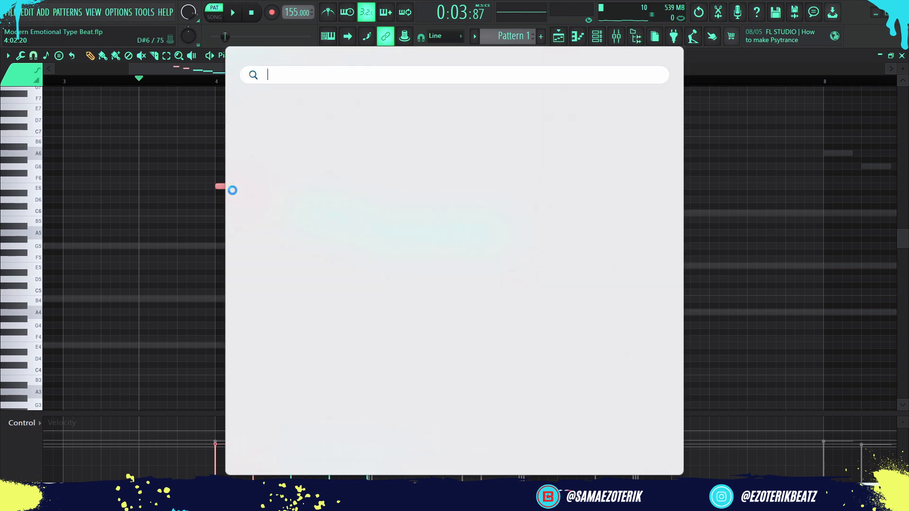
pyautogui.press('Escape')
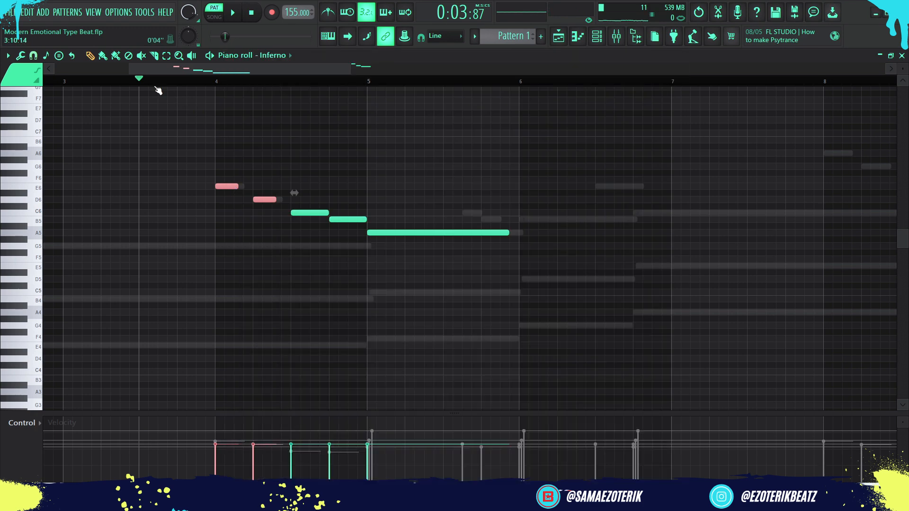
pyautogui.press('space')
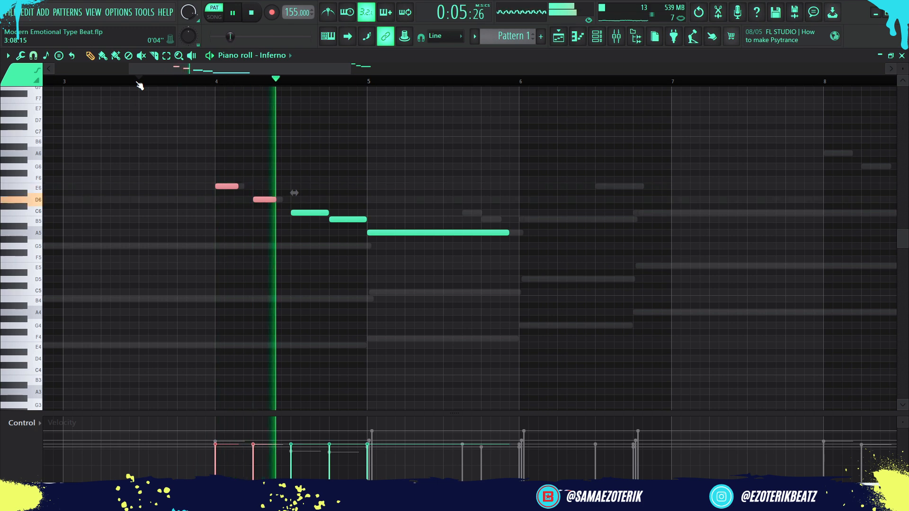
pyautogui.press('space')
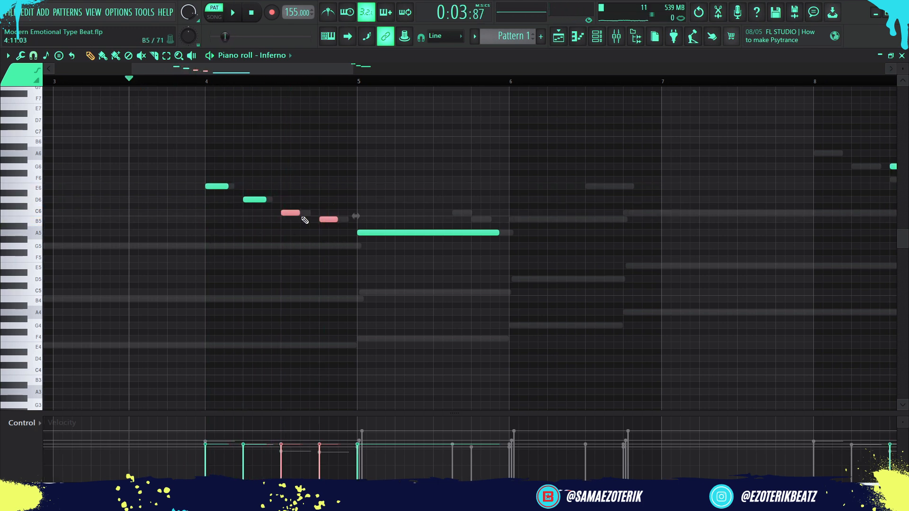
# Shorten the C6 and B5 notes in bar 4 and play the descending phrase from mid-bar 3
pyautogui.press('super')
pyautogui.press('Escape')
pyautogui.press('space')
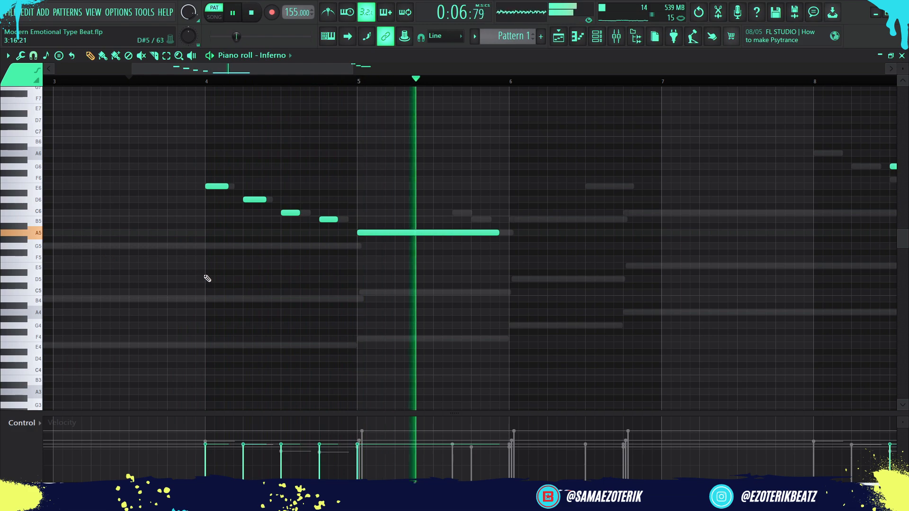
# Duplicate all the Inferno notes eight bars later using Bar snap, placing the copies in bars 12, 13 and 16
pyautogui.scroll(-4, 203, 278)
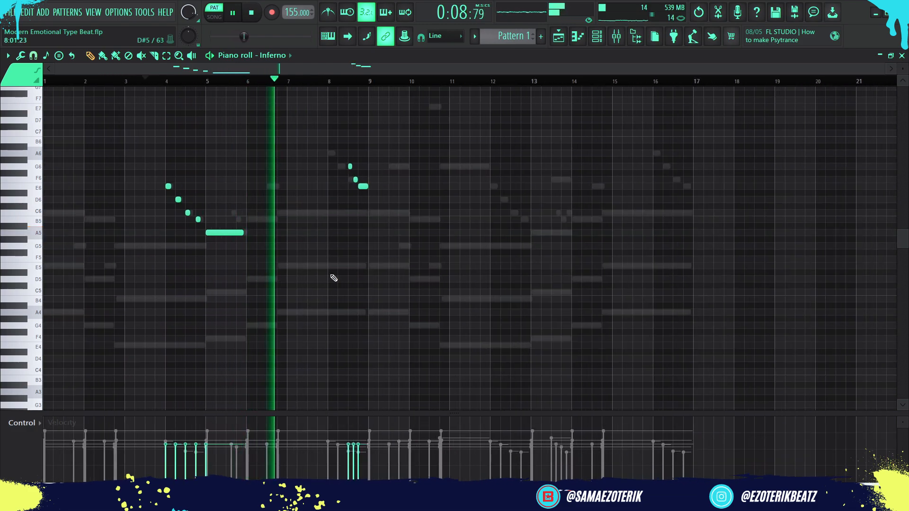
pyautogui.moveTo(445, 309); pyautogui.dragTo(173, 97)
pyautogui.click(45, 55)
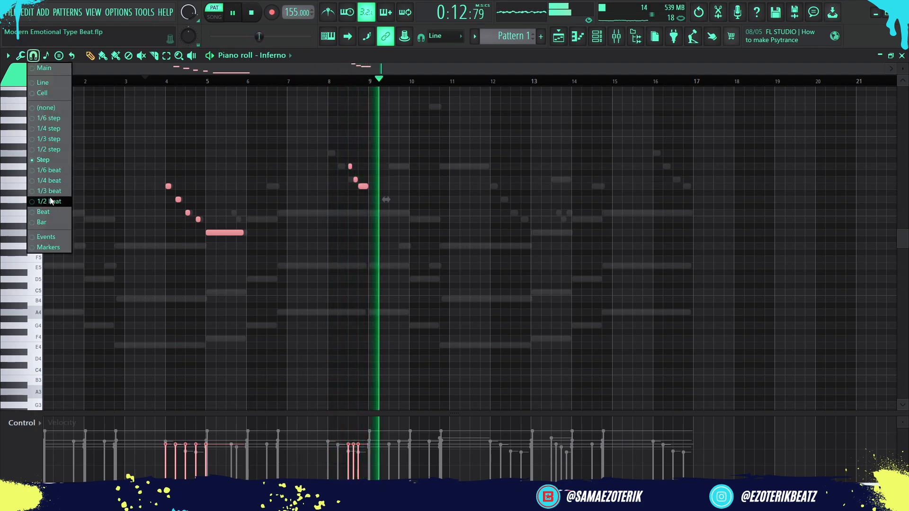
pyautogui.click(46, 222)
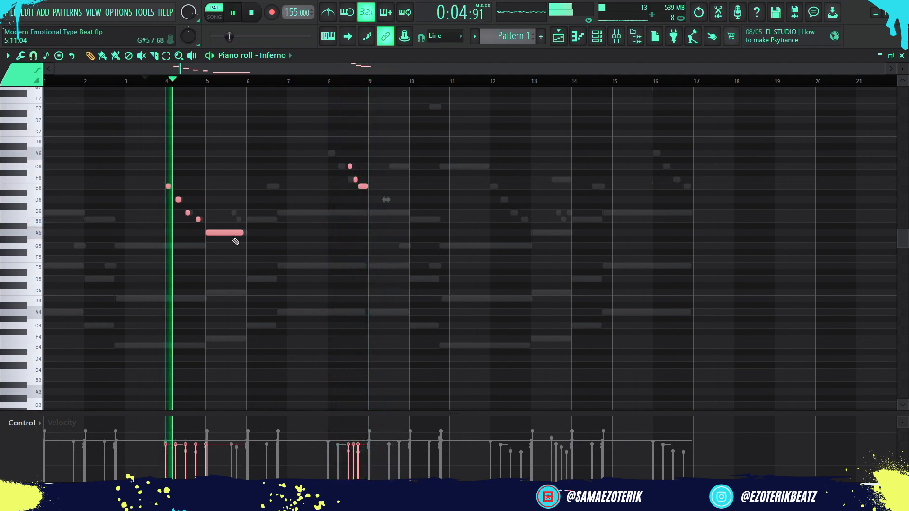
pyautogui.hotkey('ctrl', 'b')
pyautogui.moveTo(690, 276); pyautogui.dragTo(544, 282)
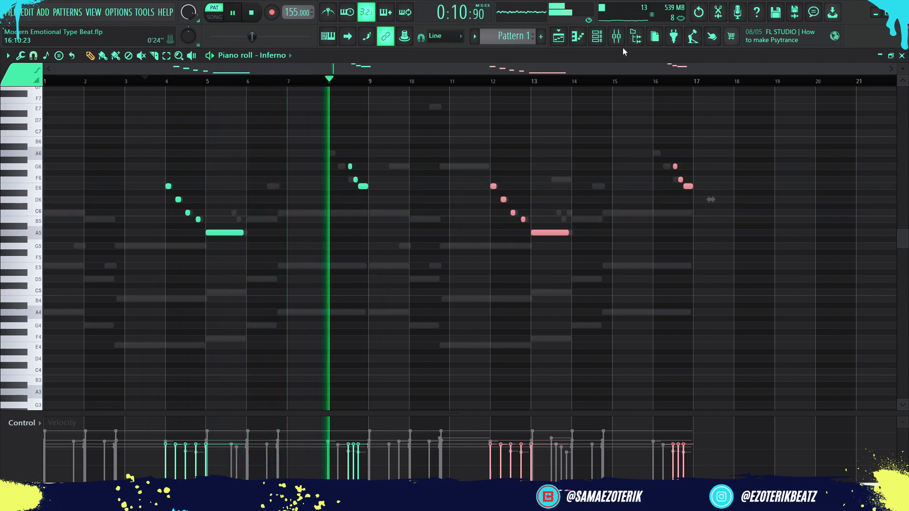
# Lower the volume of mixer track Insert 4 during playback
pyautogui.press('F9')
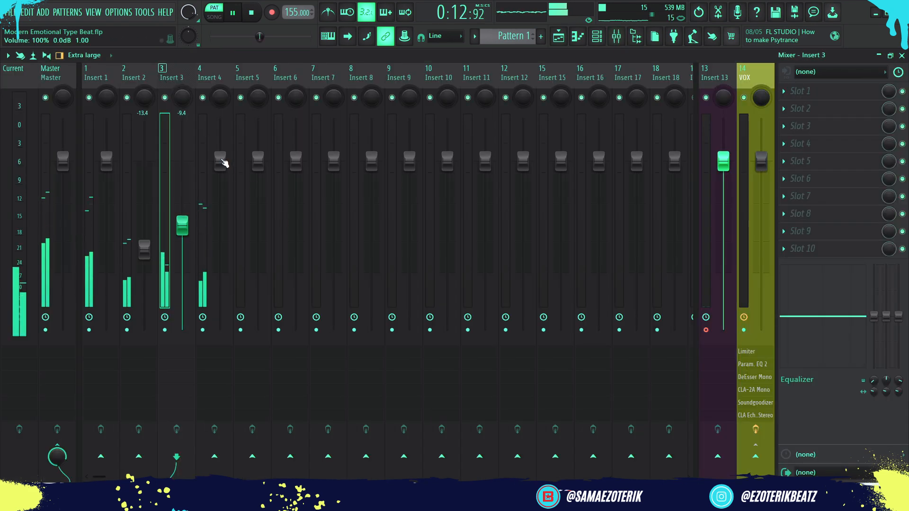
pyautogui.moveTo(224, 164); pyautogui.dragTo(224, 210)
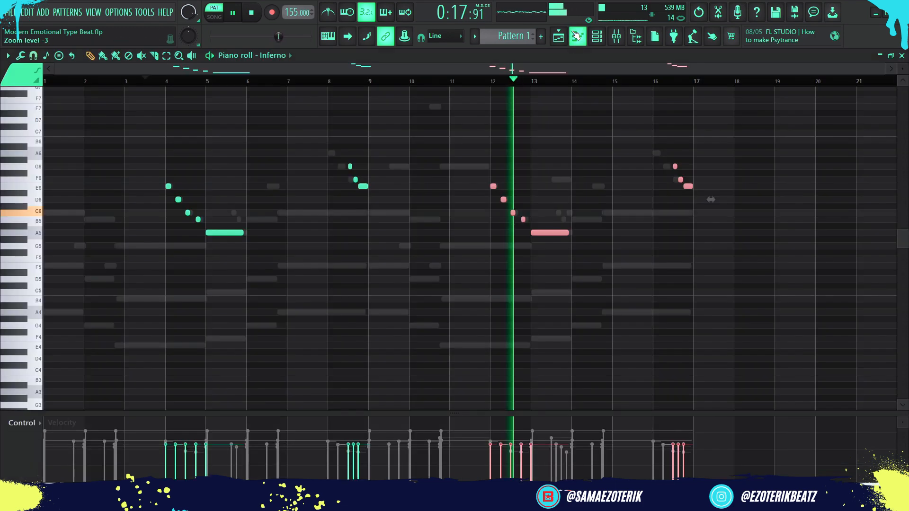
# Adjust the volume of mixer track Insert 4 to -10.2 dB during playback, and stop the pattern in the piano roll
pyautogui.click(624, 35)
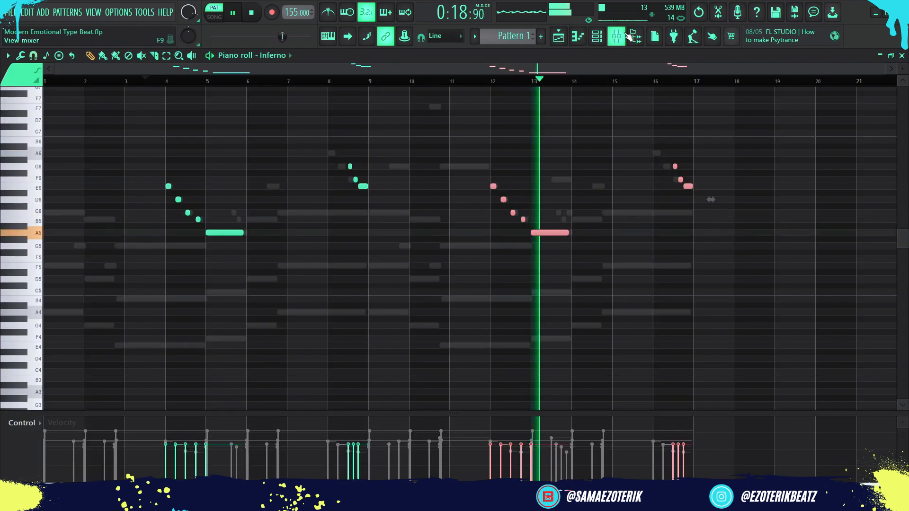
pyautogui.click(628, 36)
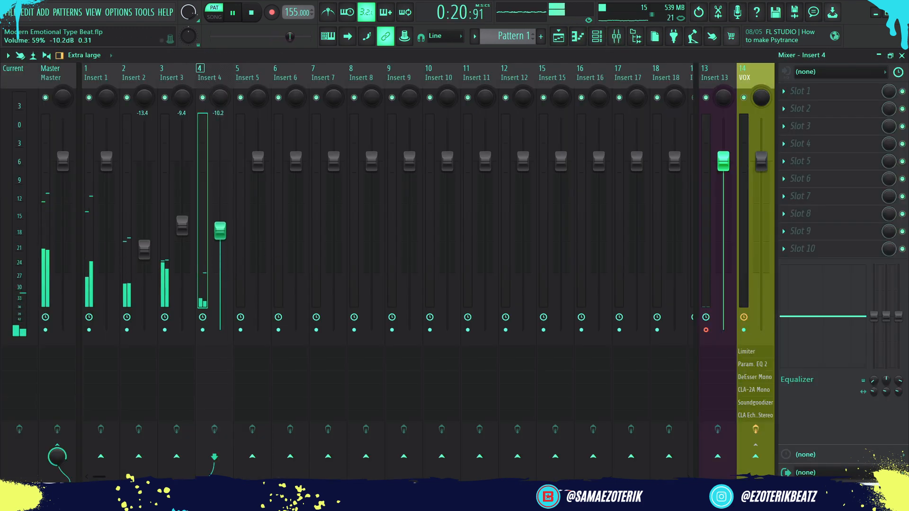
pyautogui.click(559, 37)
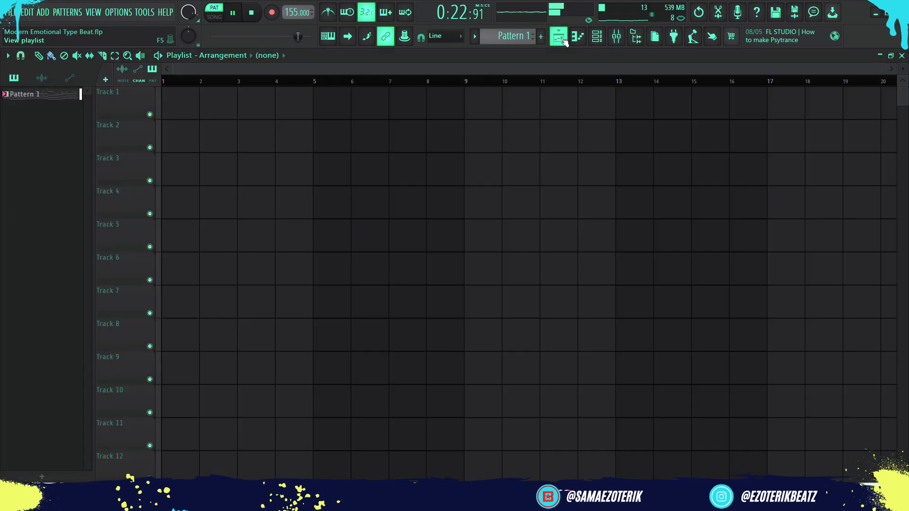
pyautogui.click(578, 37)
pyautogui.press('space')
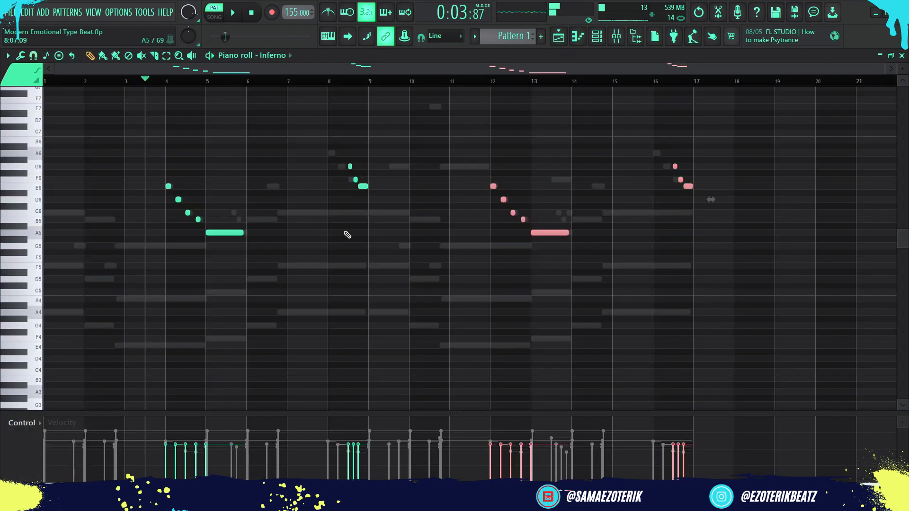
# Check the channel rack and bring up the playlist arrangement
pyautogui.click(597, 37)
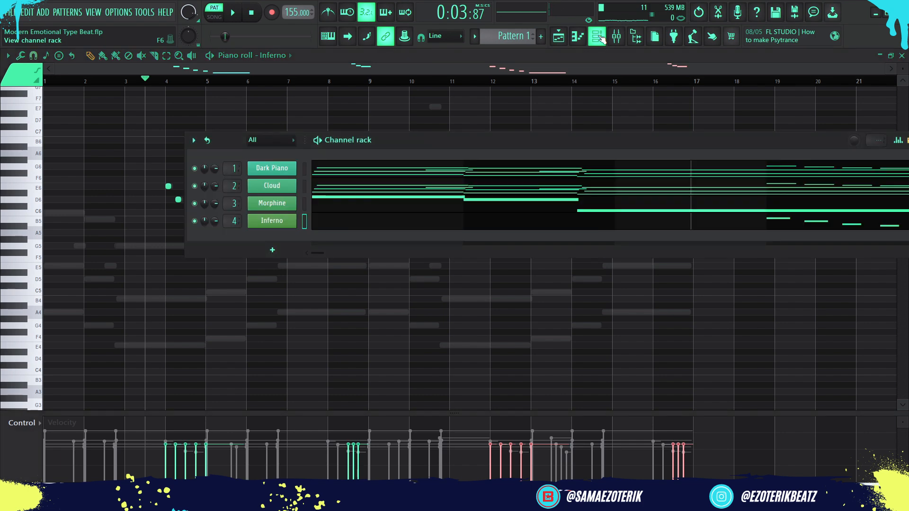
pyautogui.click(559, 37)
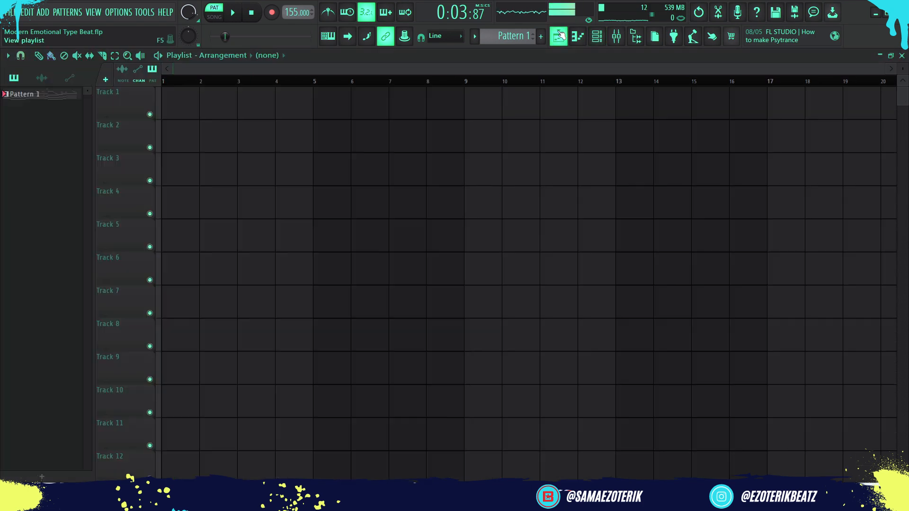
pyautogui.click(559, 36)
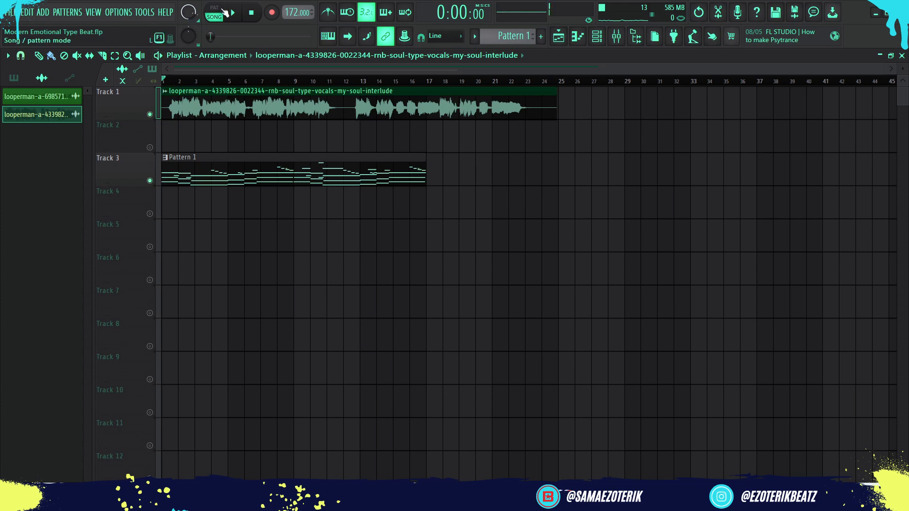
# Play the arrangement in song mode and shorten the vocal clip on Track 1 to end at about bar 12
pyautogui.click(235, 17)
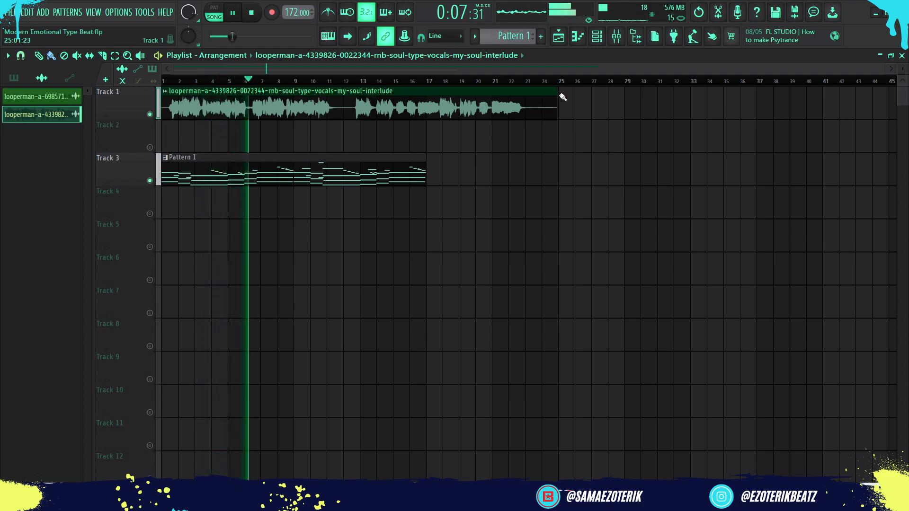
pyautogui.moveTo(557, 97); pyautogui.dragTo(342, 100)
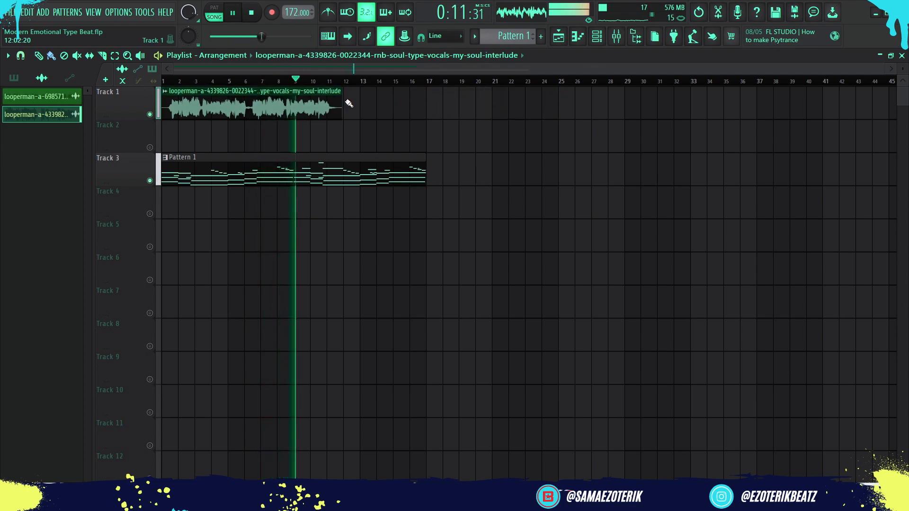
pyautogui.press('space')
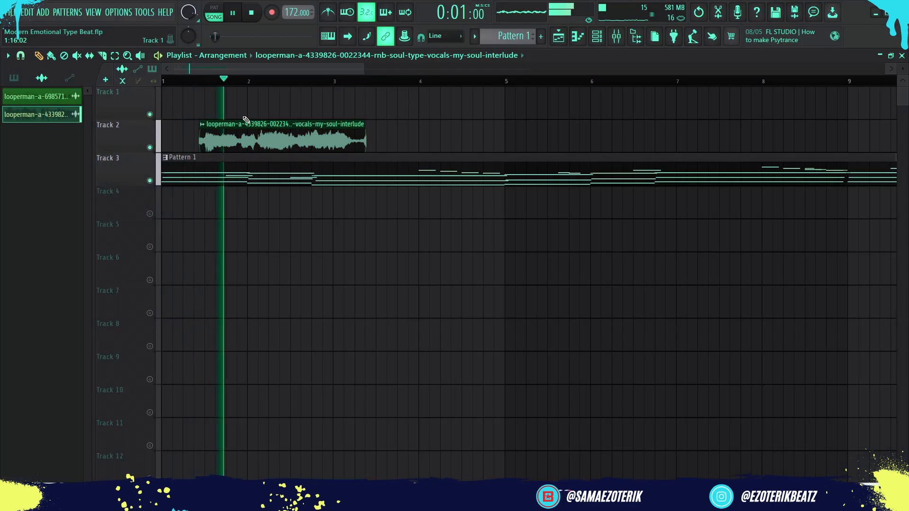
# Audition the short vocal clip on Track 2 and slice it shortly after the start of bar 2
pyautogui.scroll(2, 247, 120)
pyautogui.press('space')
pyautogui.press('space')
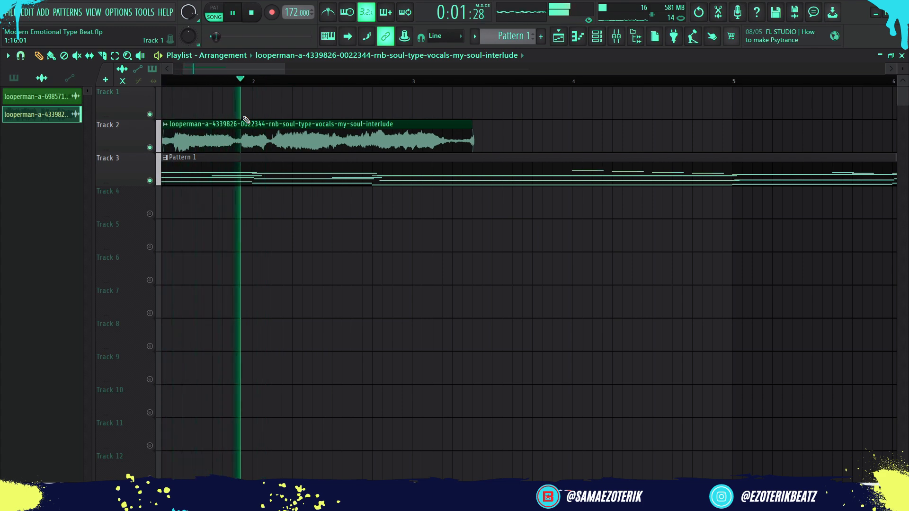
pyautogui.press('space')
pyautogui.scroll(2, 246, 120)
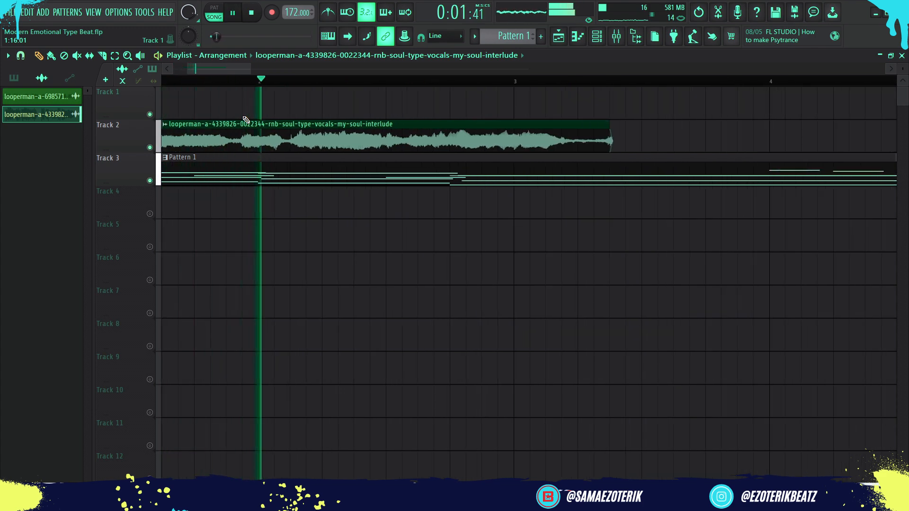
pyautogui.press('space')
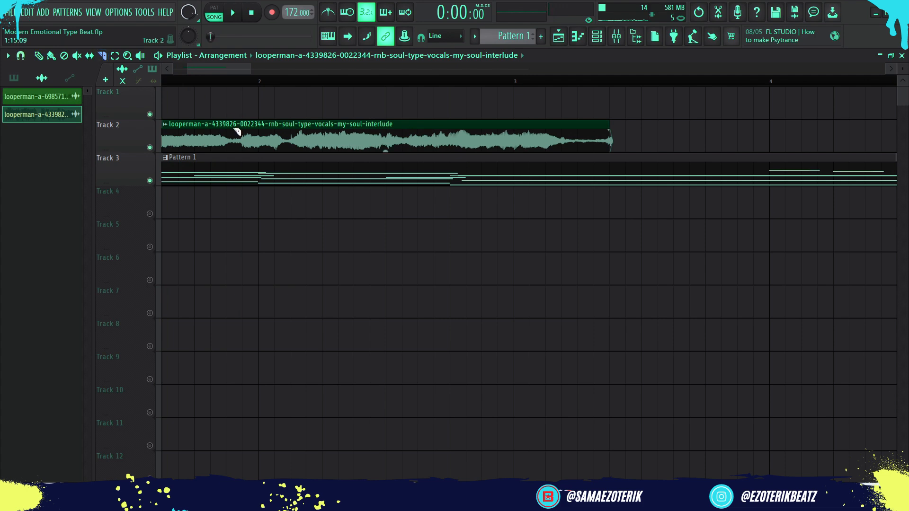
pyautogui.scroll(2, 242, 130)
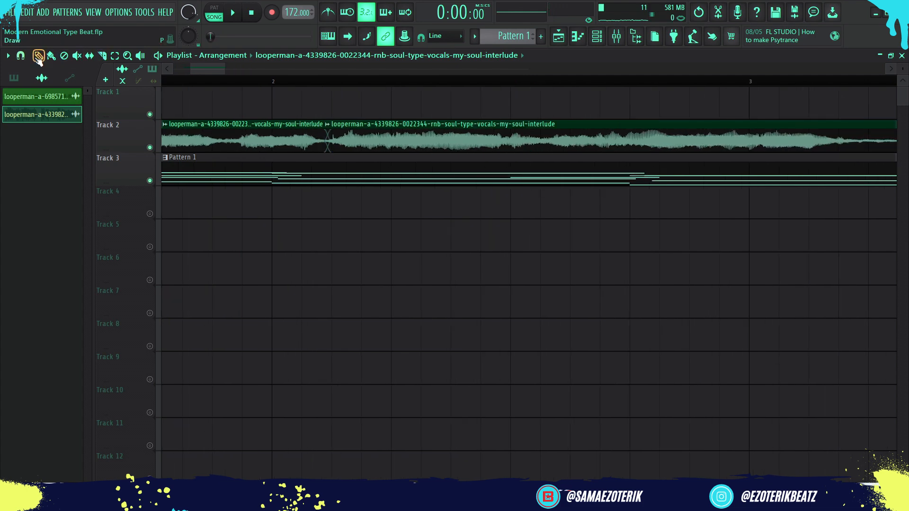
# Play the two vocal slices on Track 2 against Pattern 1 several times to check the cut and its timing
pyautogui.press('space')
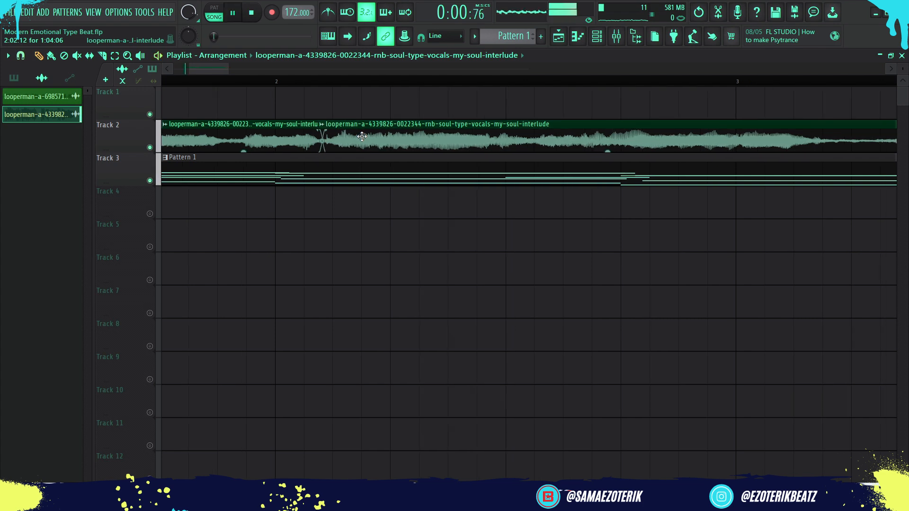
pyautogui.scroll(-2, 361, 137)
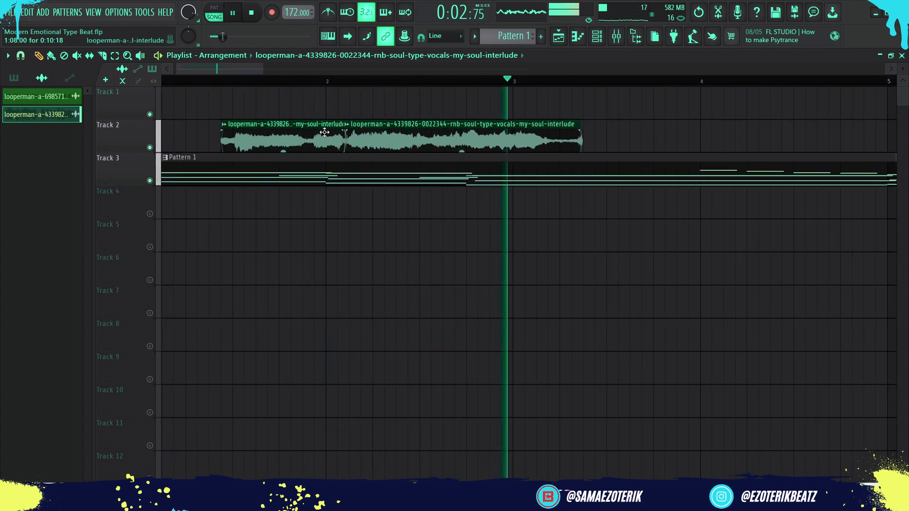
pyautogui.press('space')
pyautogui.scroll(-1, 324, 132)
pyautogui.press('space')
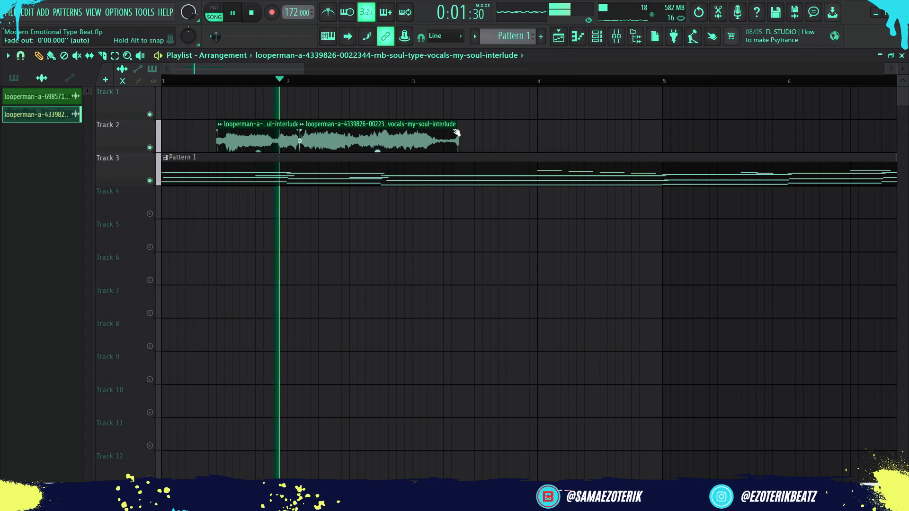
pyautogui.scroll(2, 457, 132)
pyautogui.scroll(-2, 452, 133)
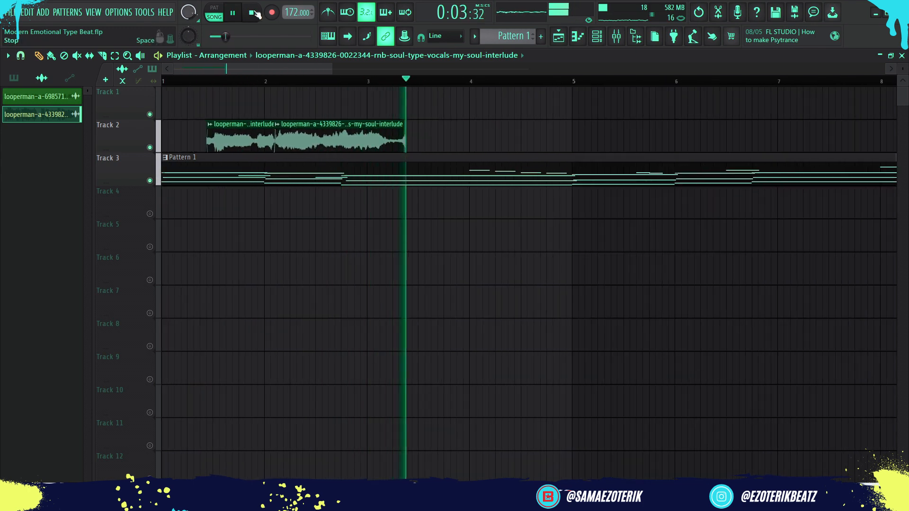
pyautogui.press('space')
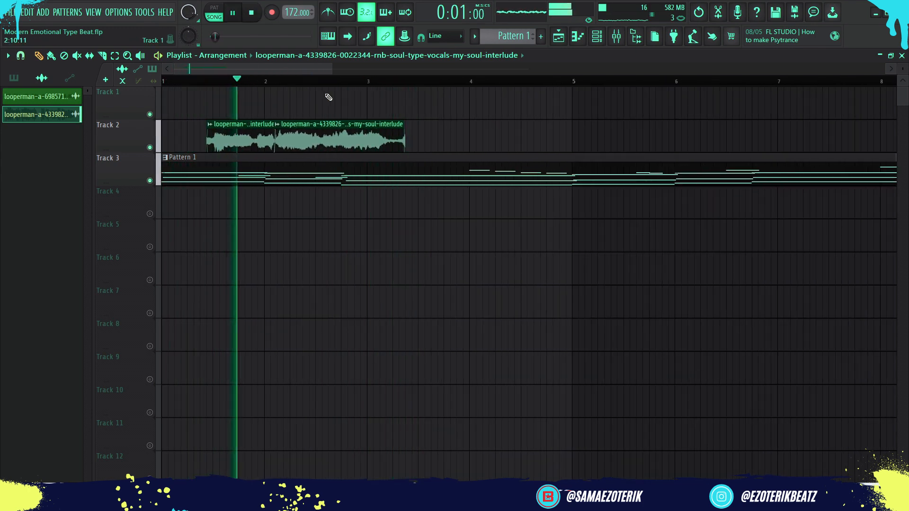
# Lengthen the second vocal slice on Track 2 to end shortly after the start of bar 5, and play it
pyautogui.scroll(2, 441, 141)
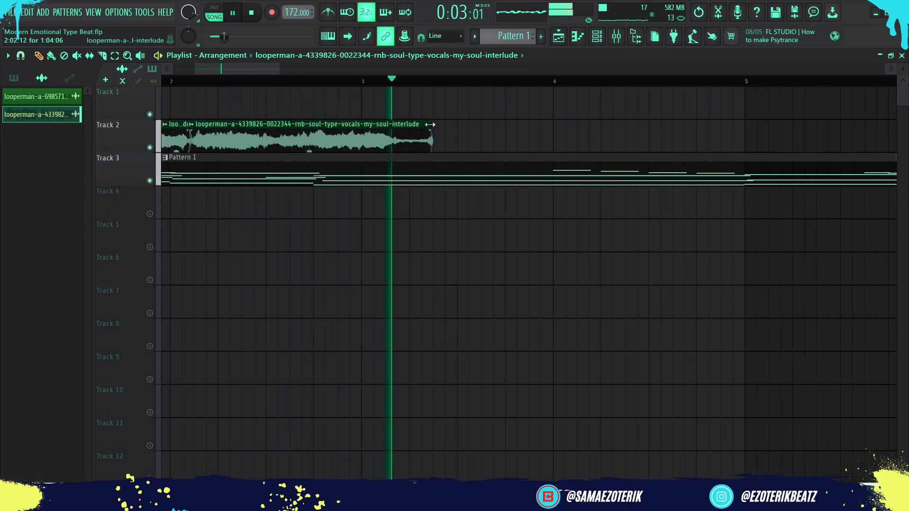
pyautogui.press('space')
pyautogui.moveTo(430, 124); pyautogui.dragTo(790, 124)
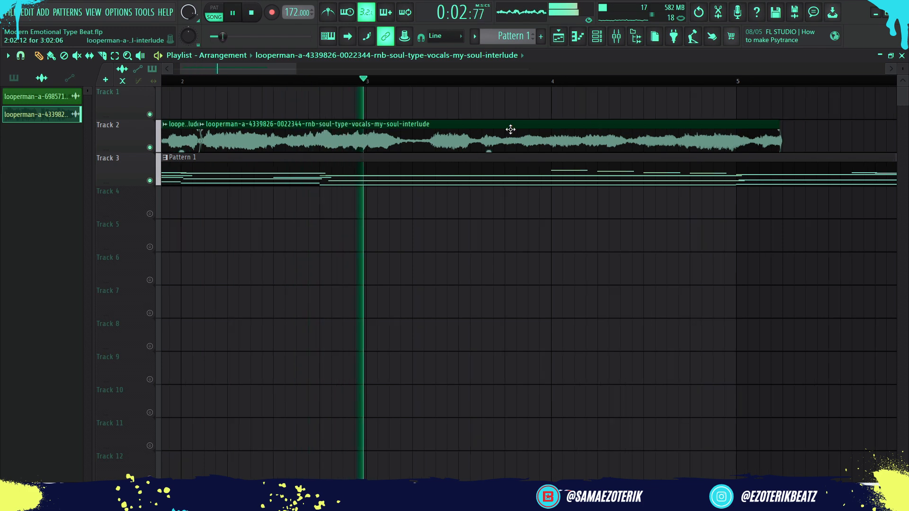
pyautogui.scroll(-2, 507, 128)
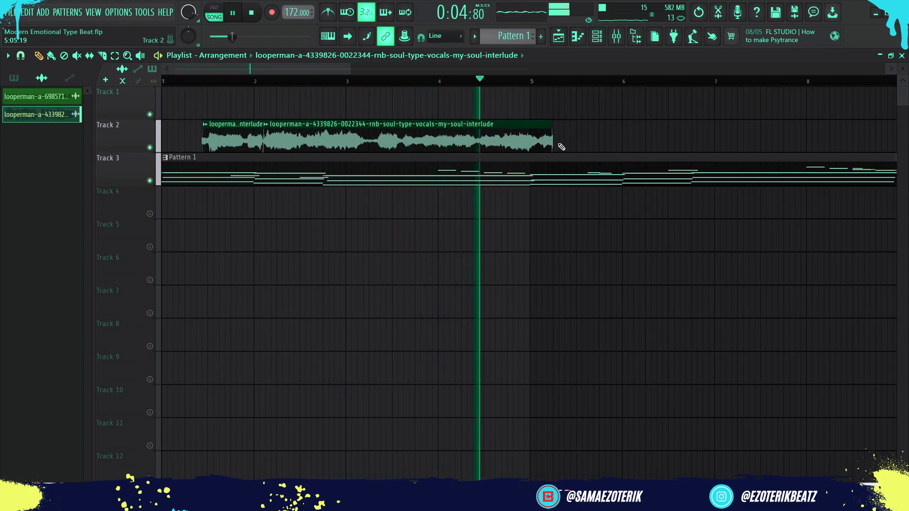
# Extend the second vocal slice on Track 2 to end just before bar 6, and play the arrangement from the start
pyautogui.scroll(3, 549, 135)
pyautogui.moveTo(536, 126); pyautogui.dragTo(721, 124)
pyautogui.press('space')
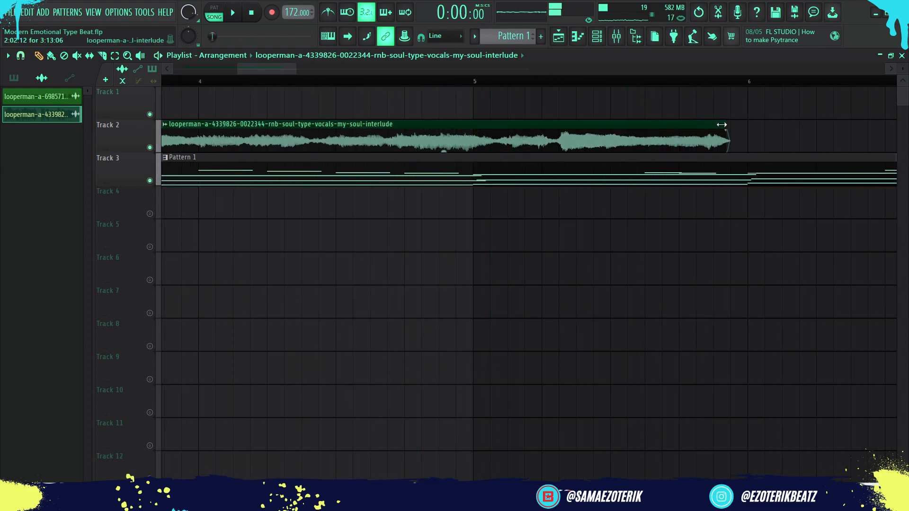
pyautogui.scroll(-2, 721, 125)
pyautogui.scroll(-1, 686, 135)
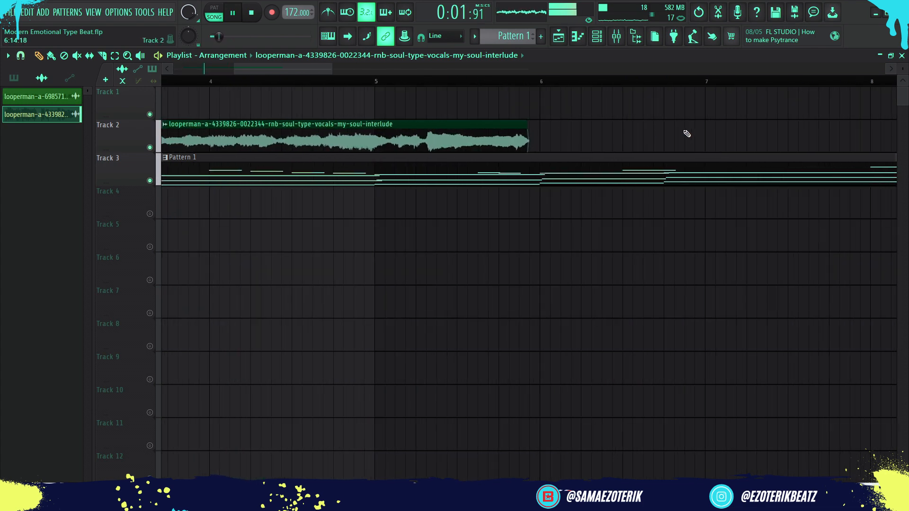
pyautogui.moveTo(535, 130)
pyautogui.mouseDown()
pyautogui.moveTo(613, 127)
pyautogui.moveTo(543, 120)
pyautogui.mouseUp()
pyautogui.scroll(-6, 605, 149)
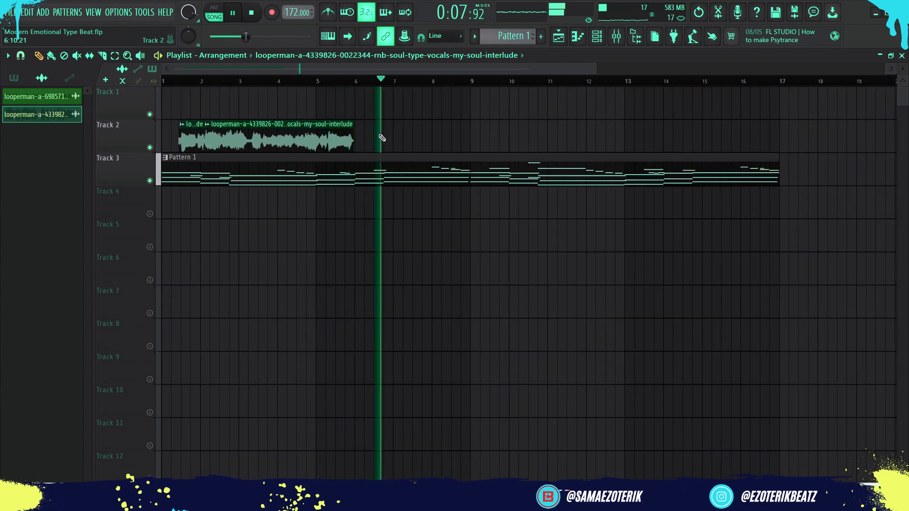
pyautogui.scroll(-2, 382, 138)
# Lower the volume of the vocal's mixer track 5 to -14.4 dB while replaying the arrangement
pyautogui.press('space')
pyautogui.press('space')
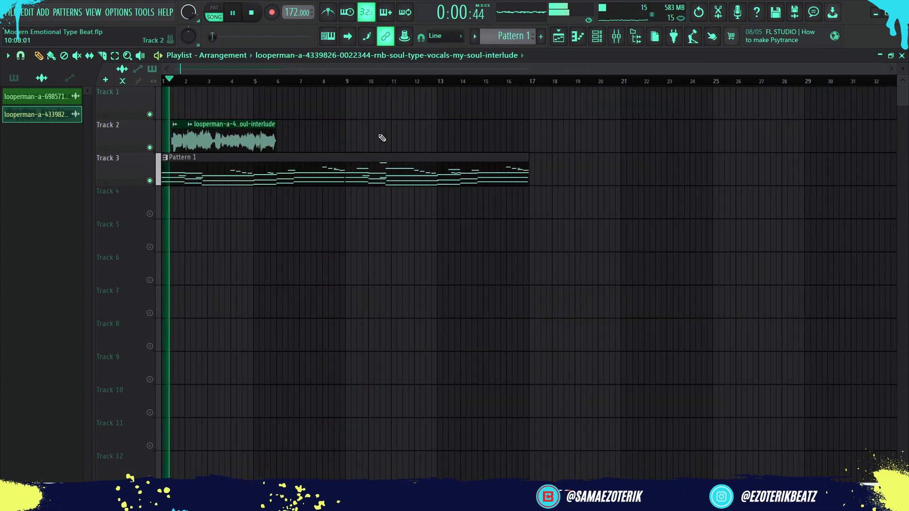
pyautogui.click(617, 40)
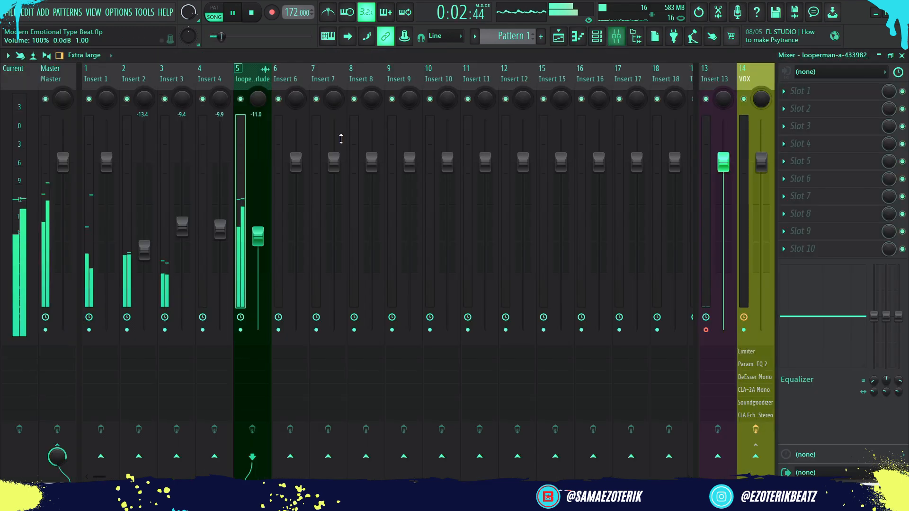
pyautogui.press('space')
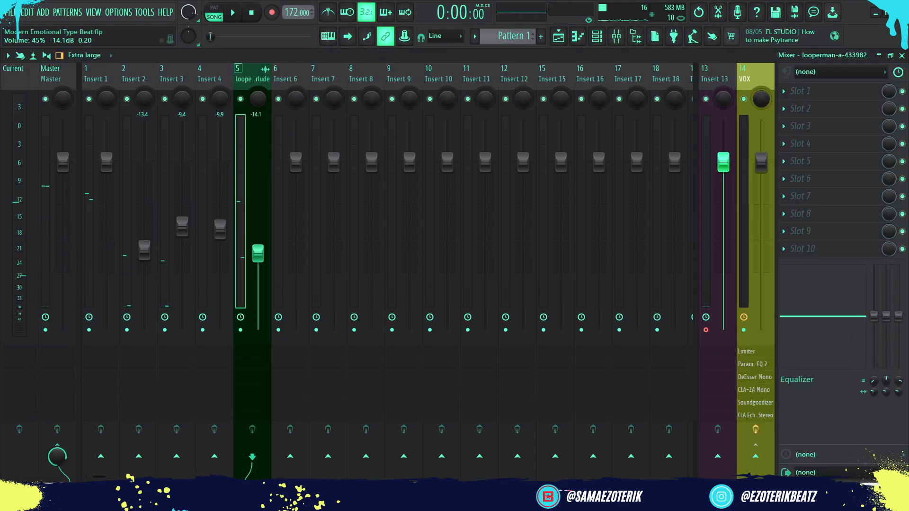
pyautogui.press('space')
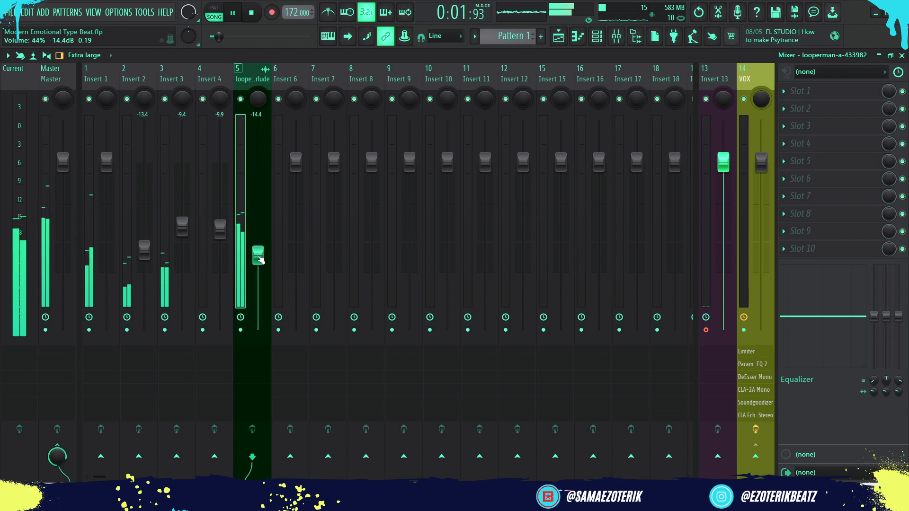
# Move both vocal slices from Track 2 up to Track 1 in the playlist and play the arrangement from the start
pyautogui.click(568, 42)
pyautogui.moveTo(176, 140)
pyautogui.mouseDown()
pyautogui.moveTo(204, 141)
pyautogui.moveTo(183, 129)
pyautogui.mouseUp()
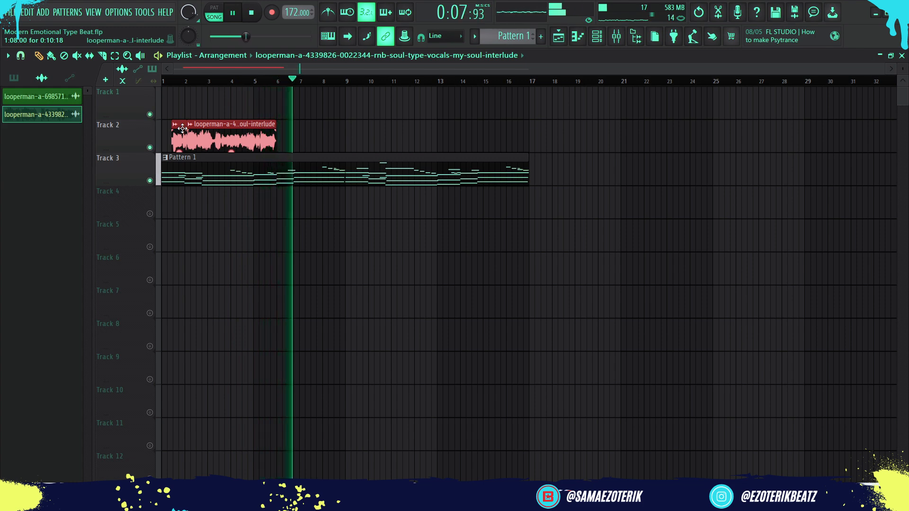
pyautogui.hotkey('shift', 'Up')
pyautogui.press('space')
pyautogui.press('space')
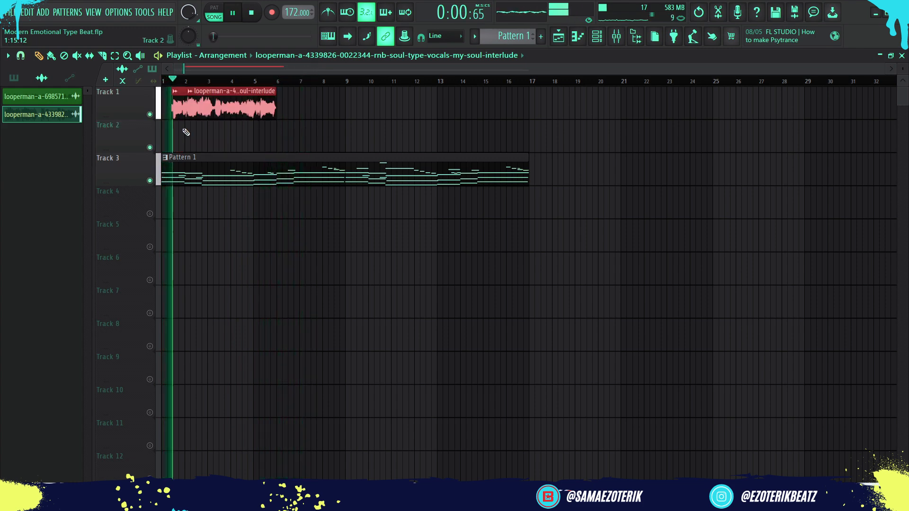
pyautogui.press('space')
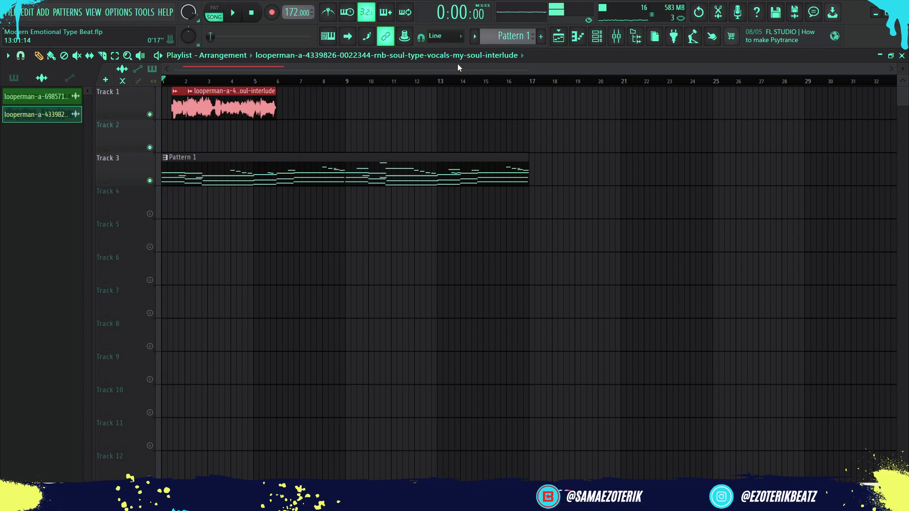
# View the mixer and play the arrangement briefly to examine the track levels
pyautogui.click(621, 37)
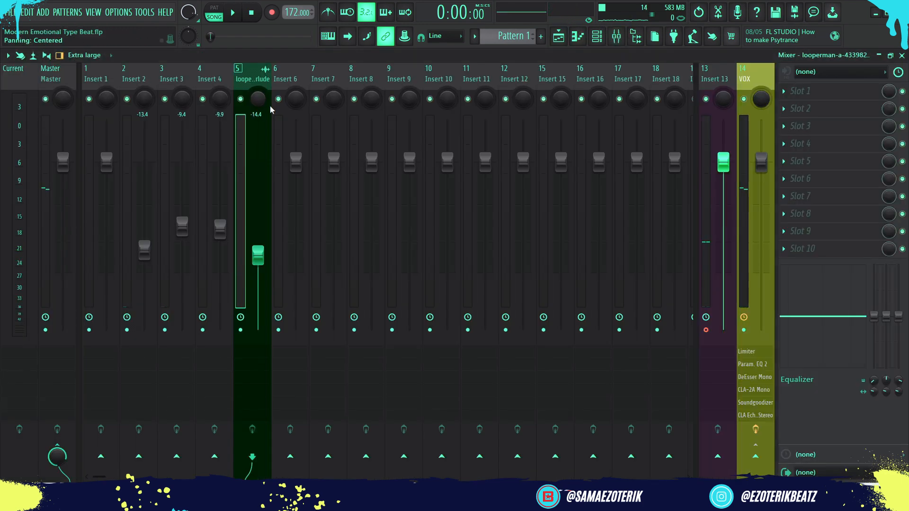
pyautogui.press('space')
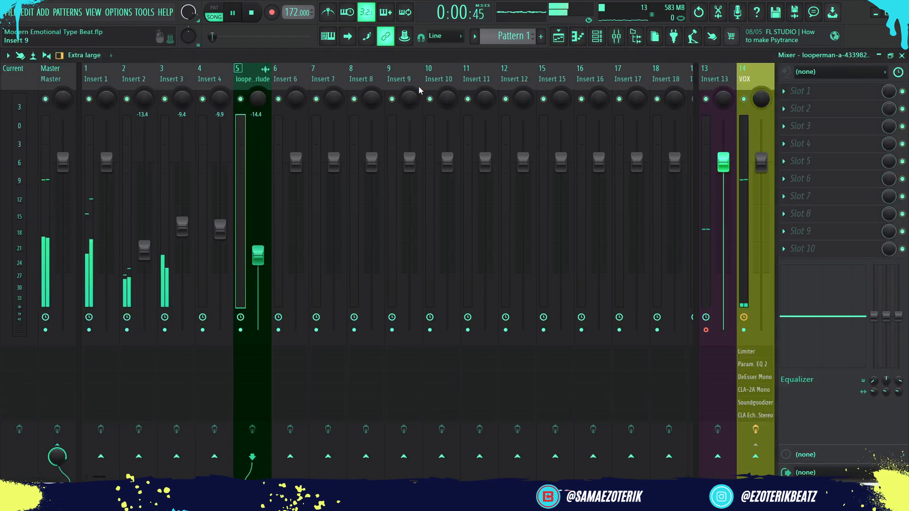
pyautogui.press('space')
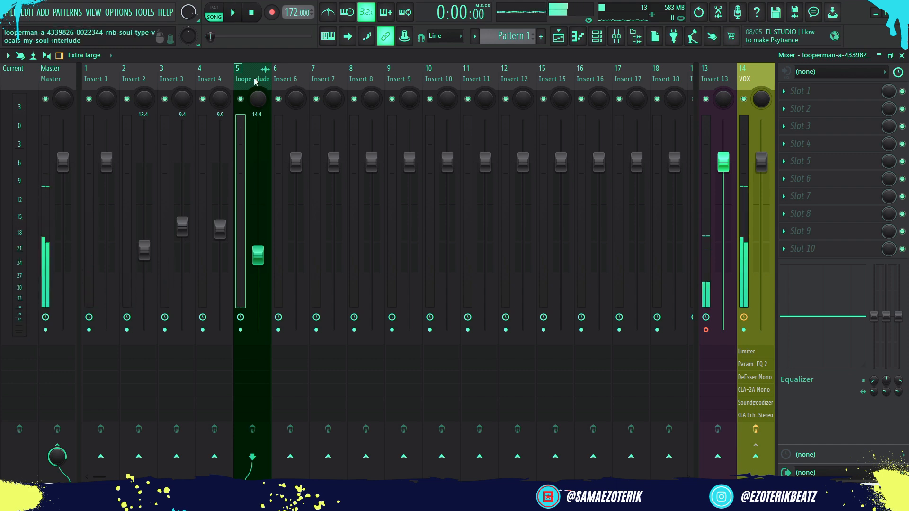
# Load Pitch Shifter into slot 3 of the vocal's mixer track 5 with pitch at +12 semitones, and play the arrangement with that track soloed
pyautogui.click(818, 132)
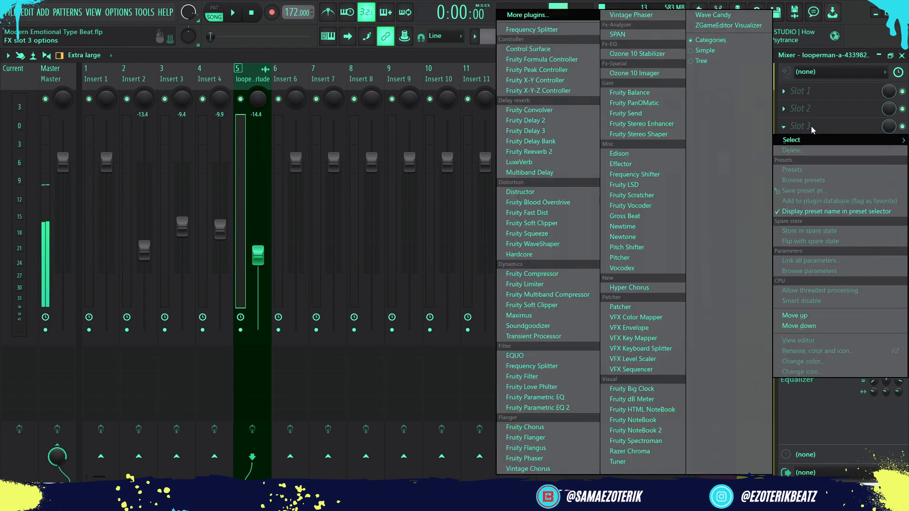
pyautogui.click(517, 17)
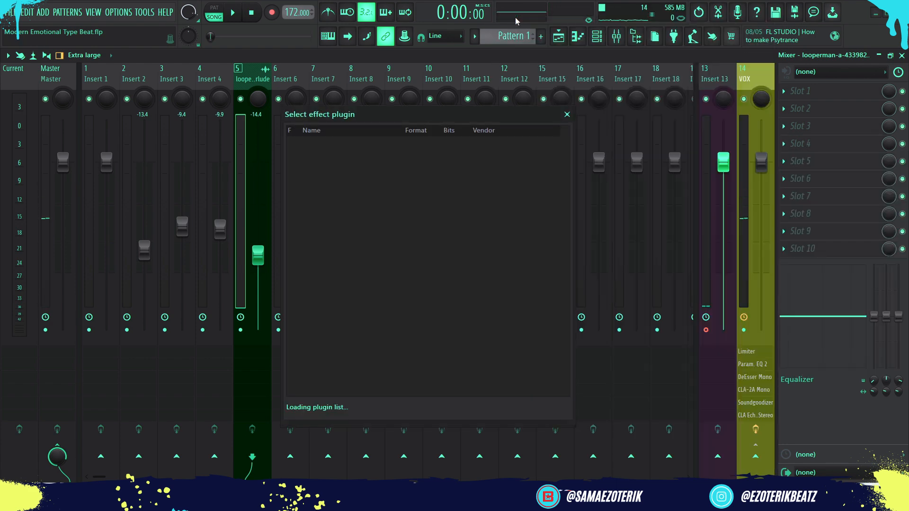
pyautogui.write('pitch')
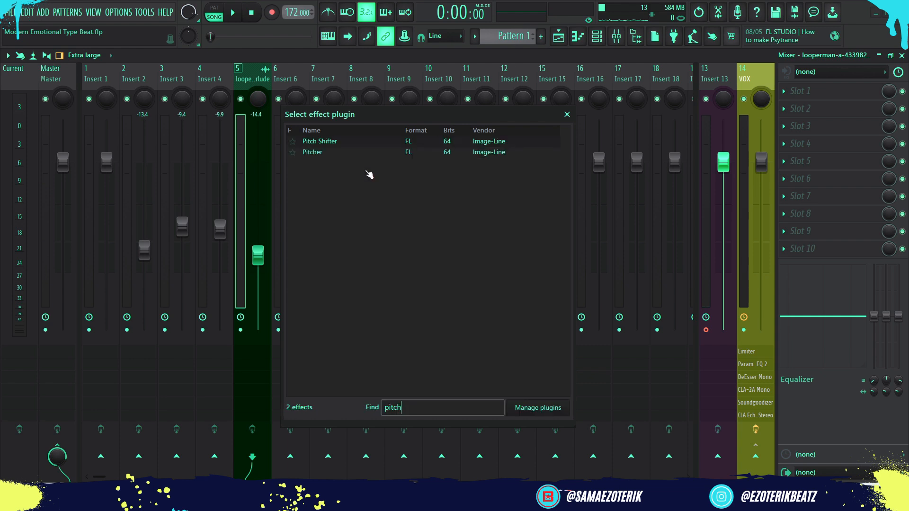
pyautogui.doubleClick(317, 144)
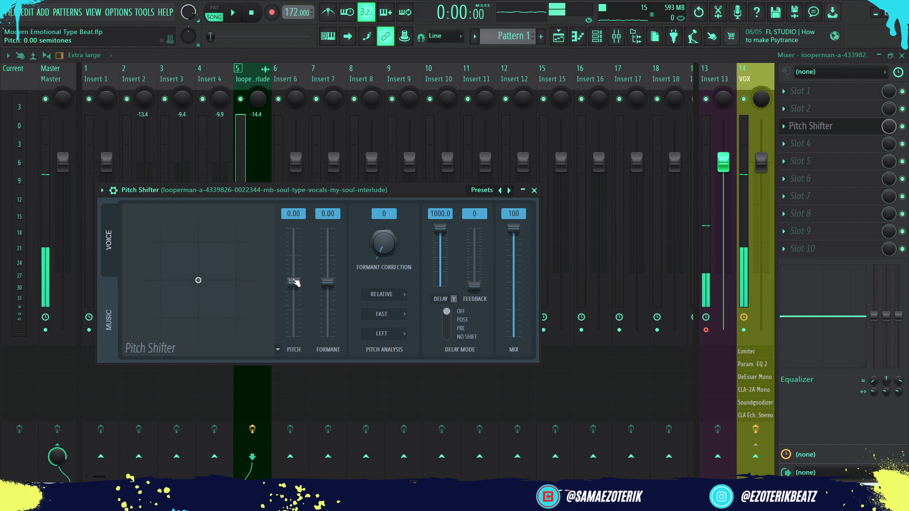
pyautogui.moveTo(198, 242); pyautogui.dragTo(199, 205)
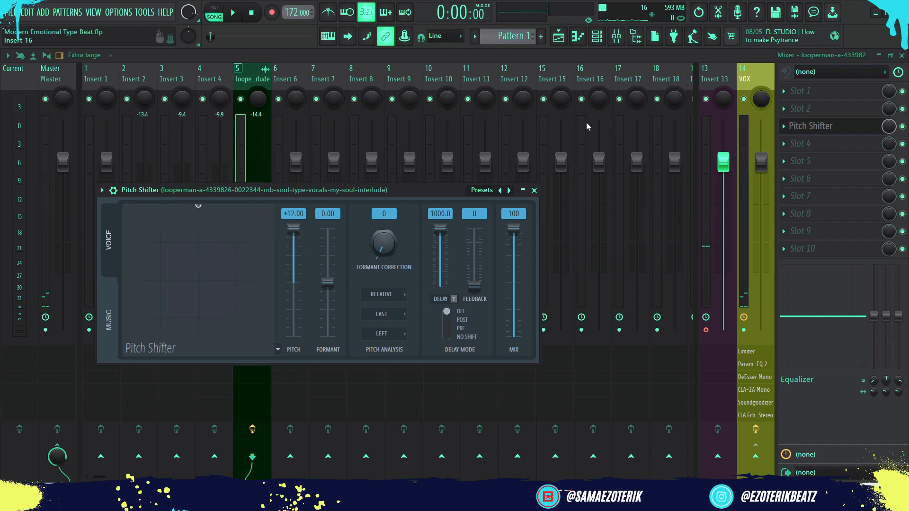
pyautogui.click(534, 189)
pyautogui.press('space')
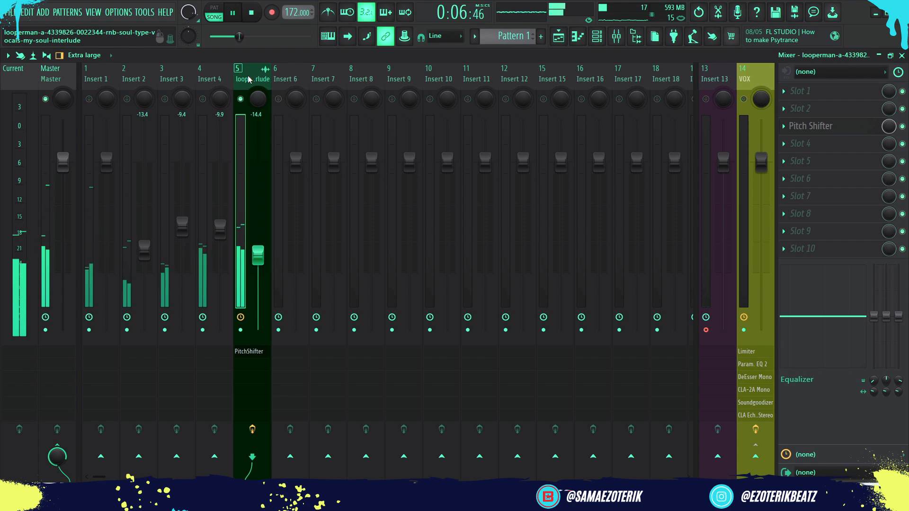
pyautogui.press('space')
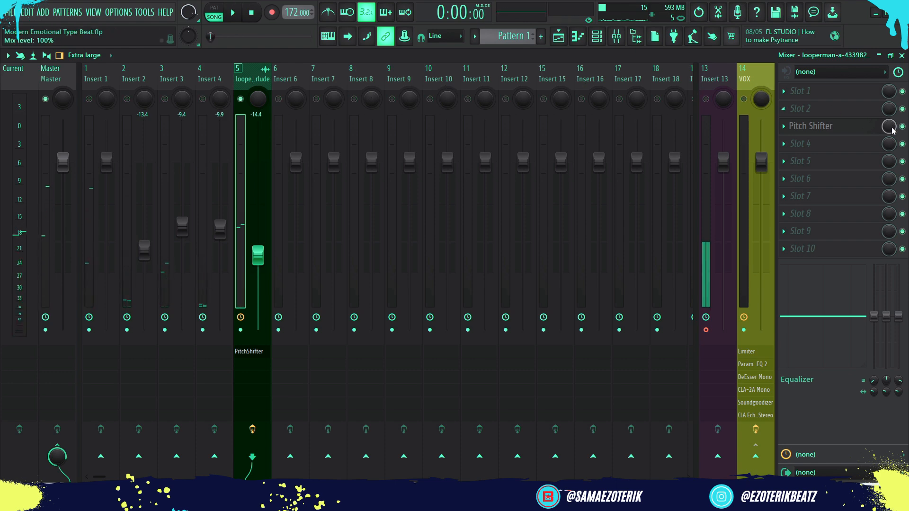
# Unsolo the vocal track, add Fruity Parametric EQ 2 in its slot 4 with the 20Hz + 18kHz cut preset, and start playback
pyautogui.click(810, 144)
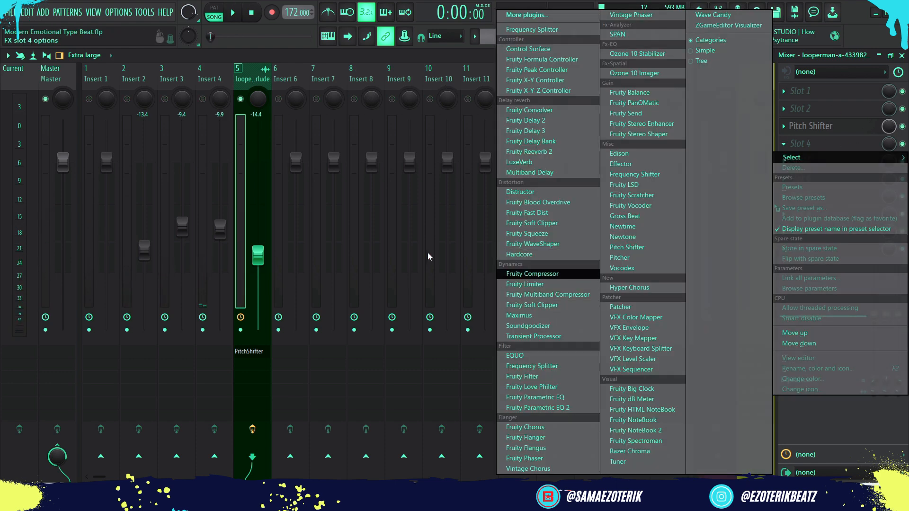
pyautogui.click(255, 83)
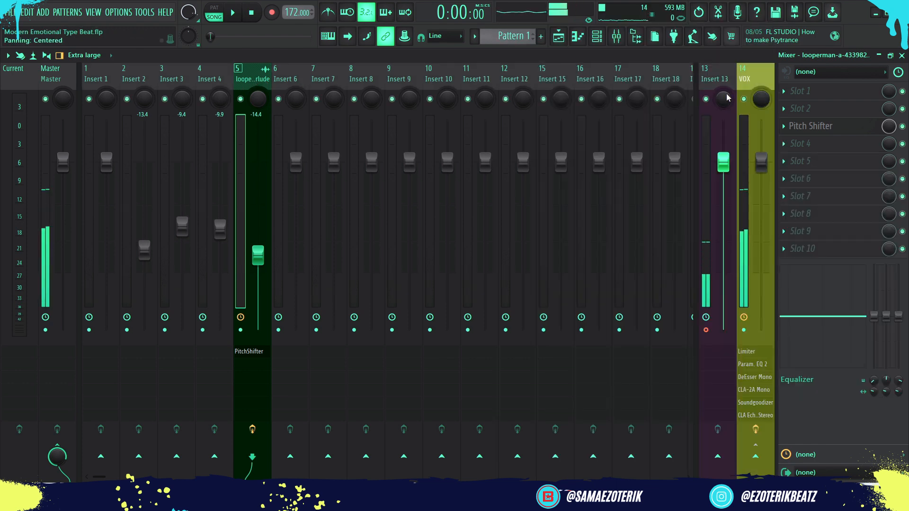
pyautogui.click(804, 143)
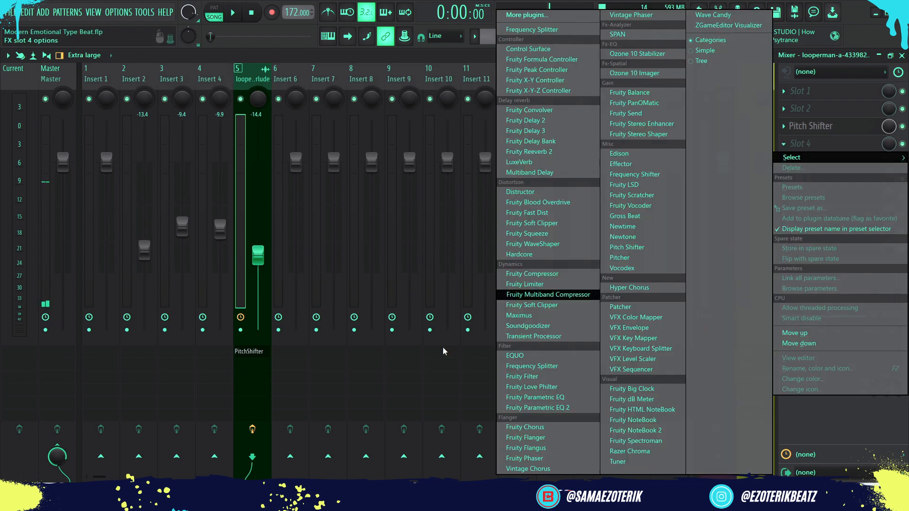
pyautogui.click(535, 408)
pyautogui.click(459, 206)
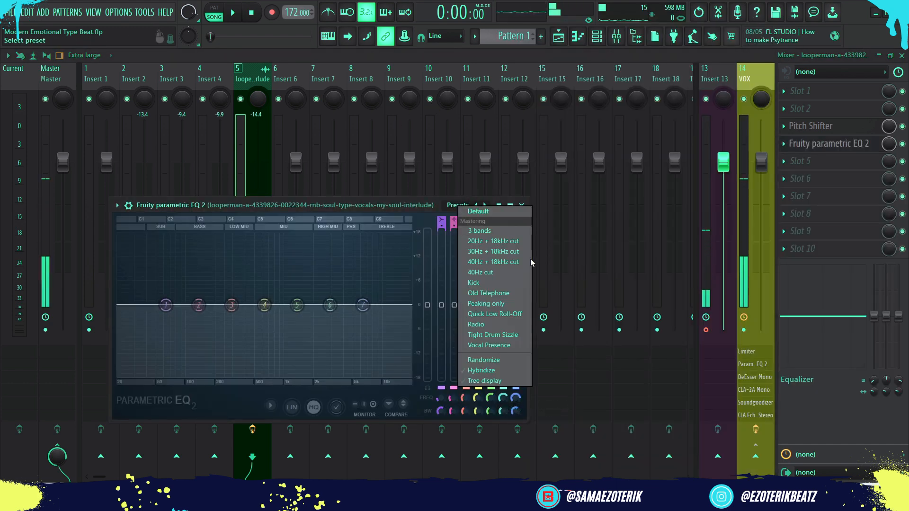
pyautogui.click(493, 241)
pyautogui.press('space')
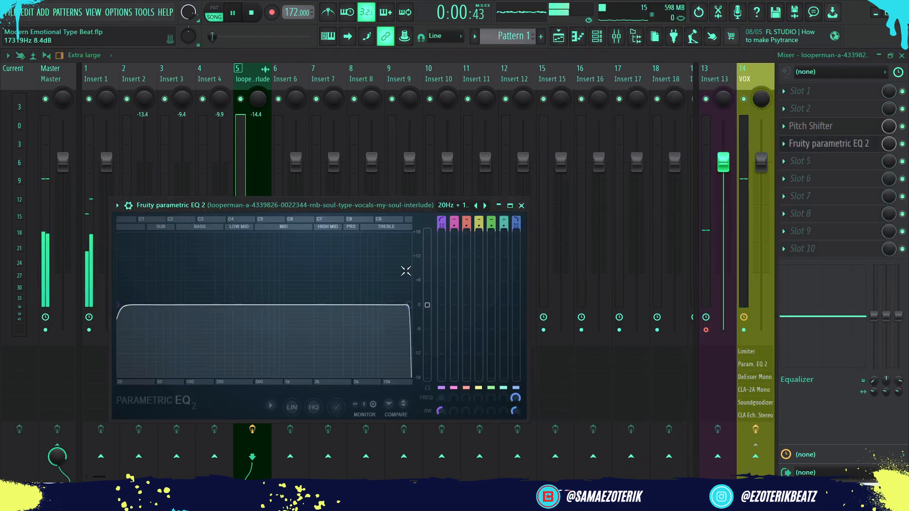
# Narrow the vocal EQ to a band-pass, with the high cut at about 3 kHz and the low cut at about 300 Hz
pyautogui.moveTo(409, 305); pyautogui.dragTo(340, 305)
pyautogui.moveTo(117, 311); pyautogui.dragTo(234, 304)
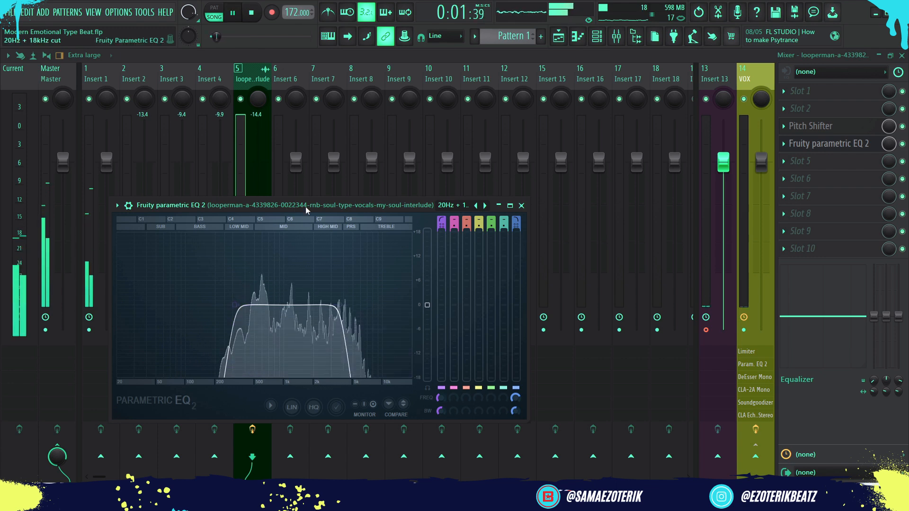
pyautogui.click(219, 72)
pyautogui.click(255, 74)
pyautogui.press('space')
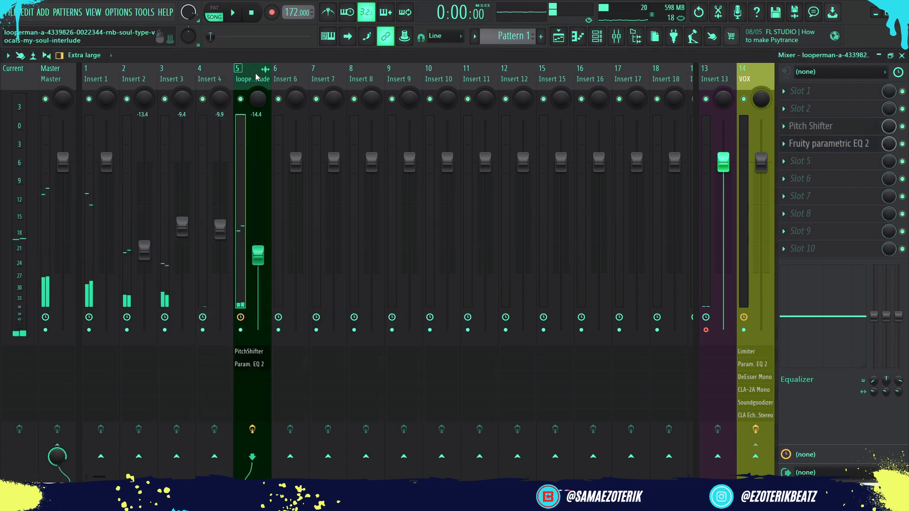
# Add Fruity Reeverb 2 in slot 5 of the vocal track with a larger room size and a 286 Hz low cut, and play the arrangement
pyautogui.click(816, 161)
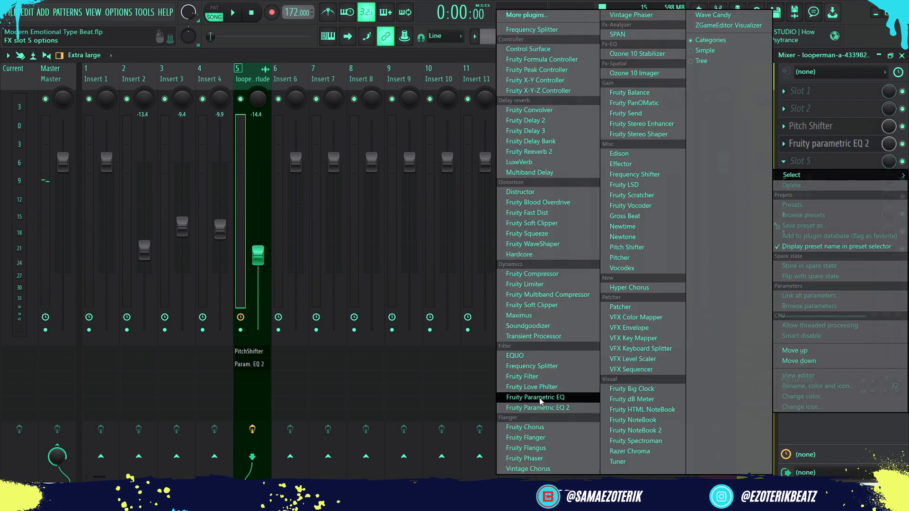
pyautogui.click(548, 152)
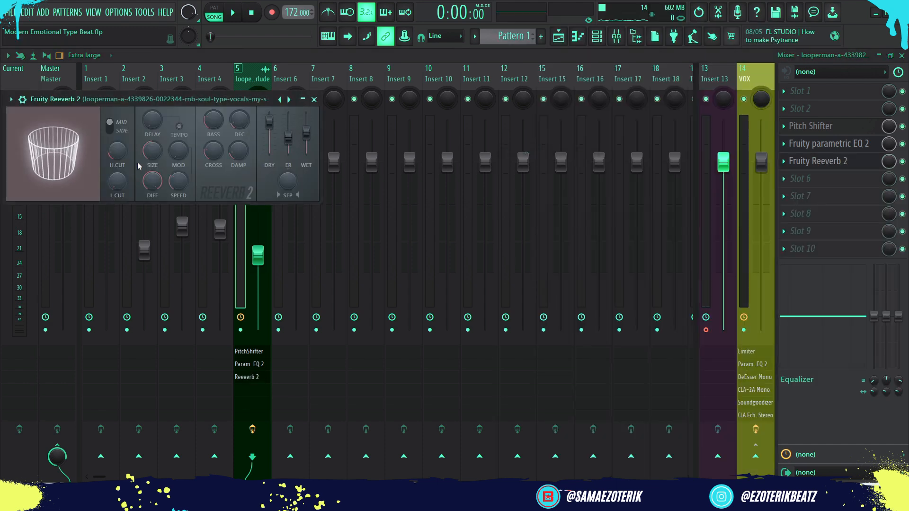
pyautogui.moveTo(152, 150); pyautogui.dragTo(152, 139)
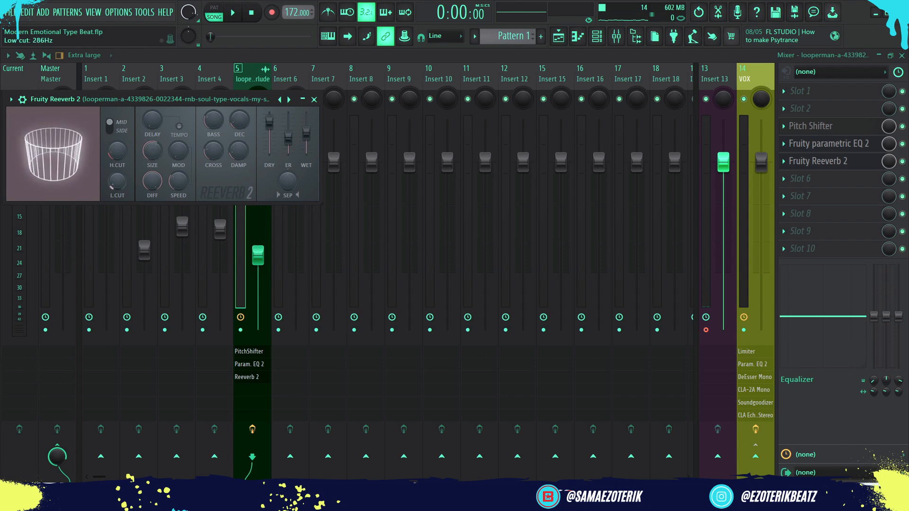
pyautogui.press('space')
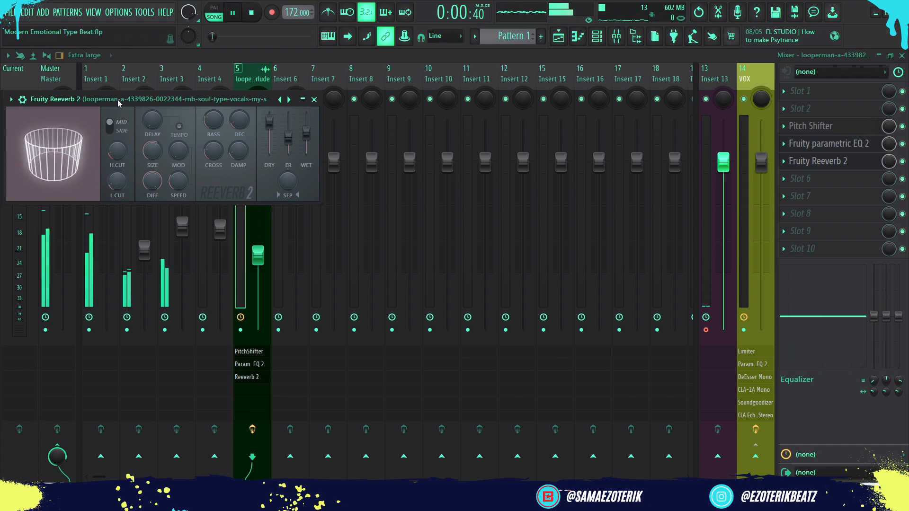
# Close the reverb, raise the vocal's mixer track 5 to -11.9 dB, and replay the arrangement from the start
pyautogui.click(314, 99)
pyautogui.scroll(5, 260, 258)
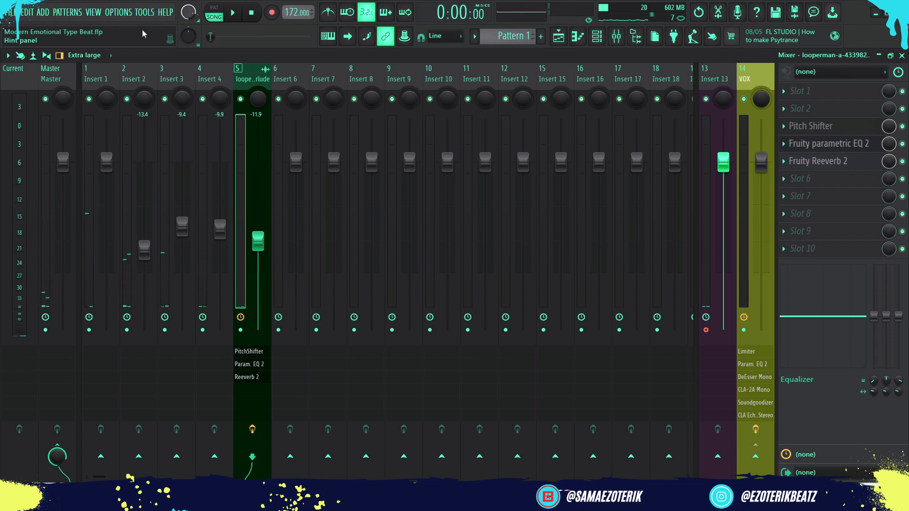
pyautogui.press('space')
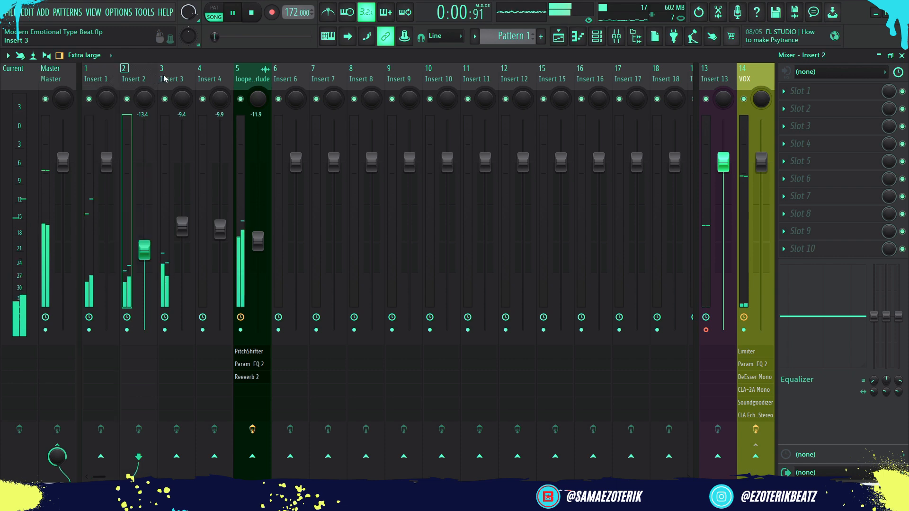
# Set Inserts 2, 3 and 4 to -14.5, -12.2 and -15.3 dB, panning Insert 2 right and Inserts 3 and 4 left
pyautogui.click(183, 185)
pyautogui.press('space')
pyautogui.moveTo(182, 226); pyautogui.dragTo(184, 238)
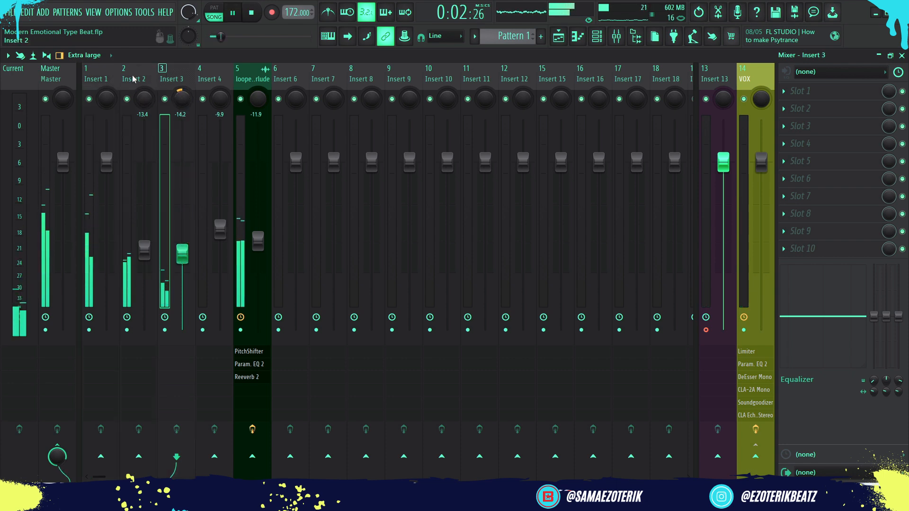
pyautogui.moveTo(144, 256); pyautogui.dragTo(220, 260)
pyautogui.click(219, 112)
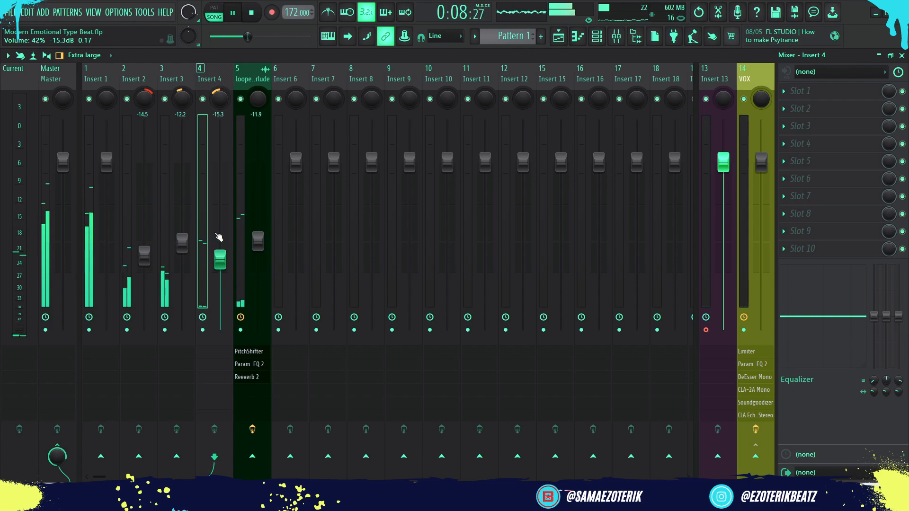
# Close the mixer and listen to the arrangement through to bar 16 in the playlist
pyautogui.click(101, 75)
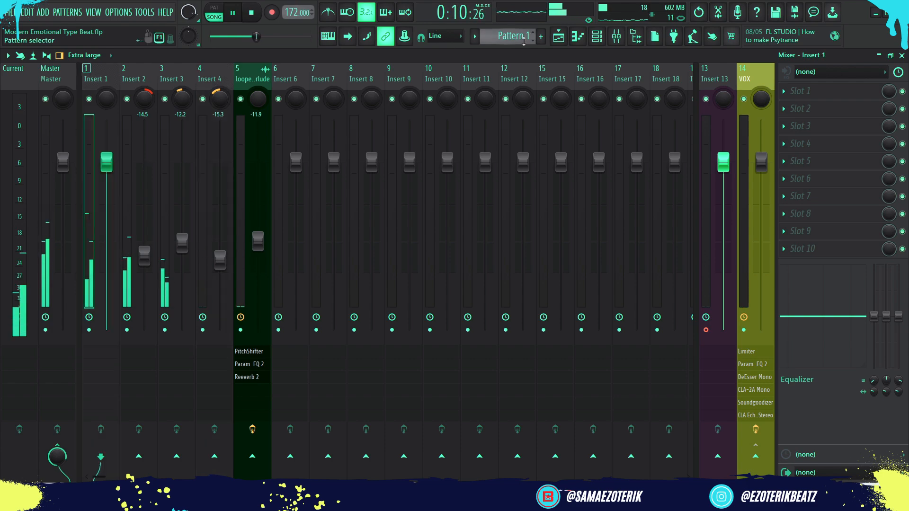
pyautogui.click(616, 36)
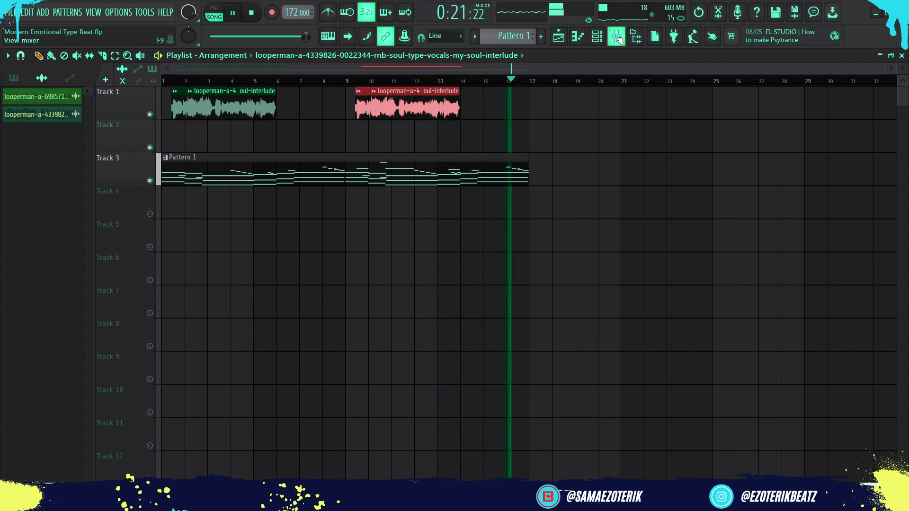
pyautogui.press('space')
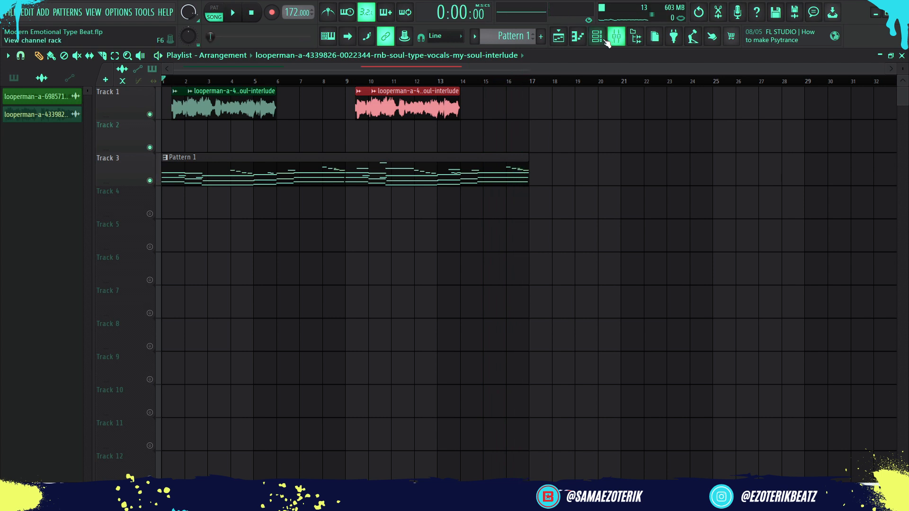
# Open the channel rack and filter it to show the Unsorted instrument channels
pyautogui.click(604, 39)
pyautogui.click(260, 141)
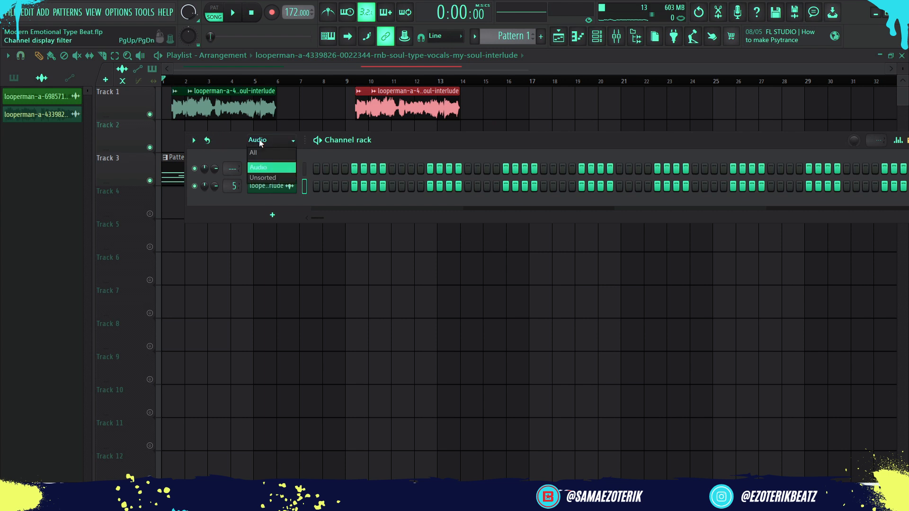
pyautogui.click(272, 179)
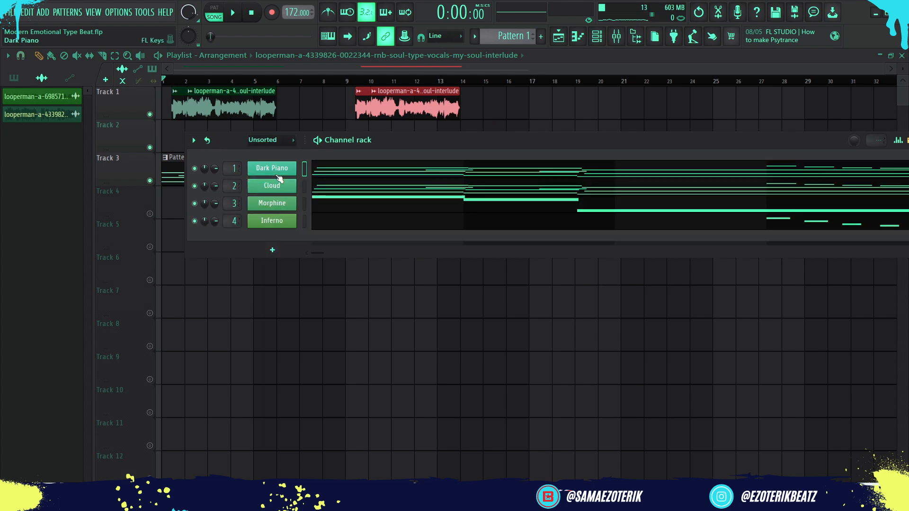